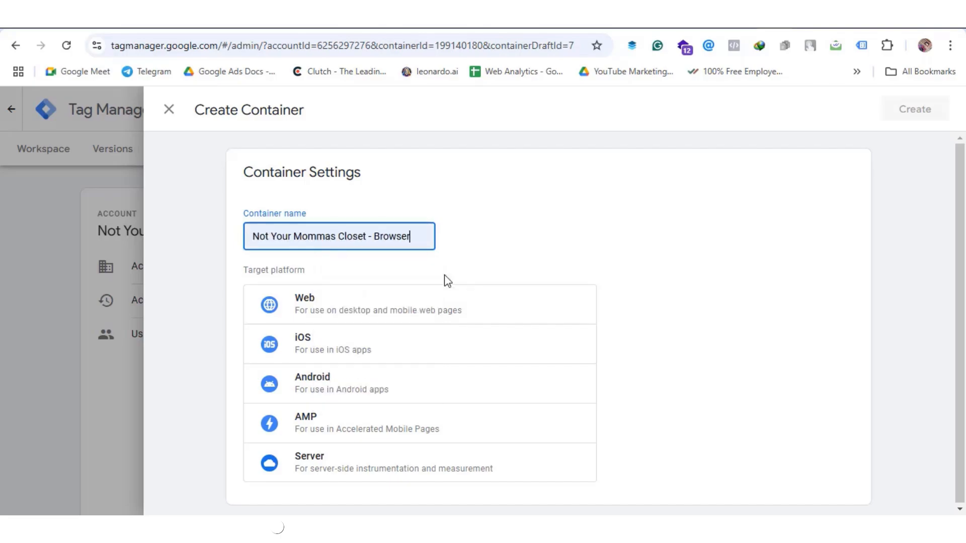
Create the container 'Not Your Mommas Closet - Server' with the Server target platform
drag(385, 239, 413, 239)
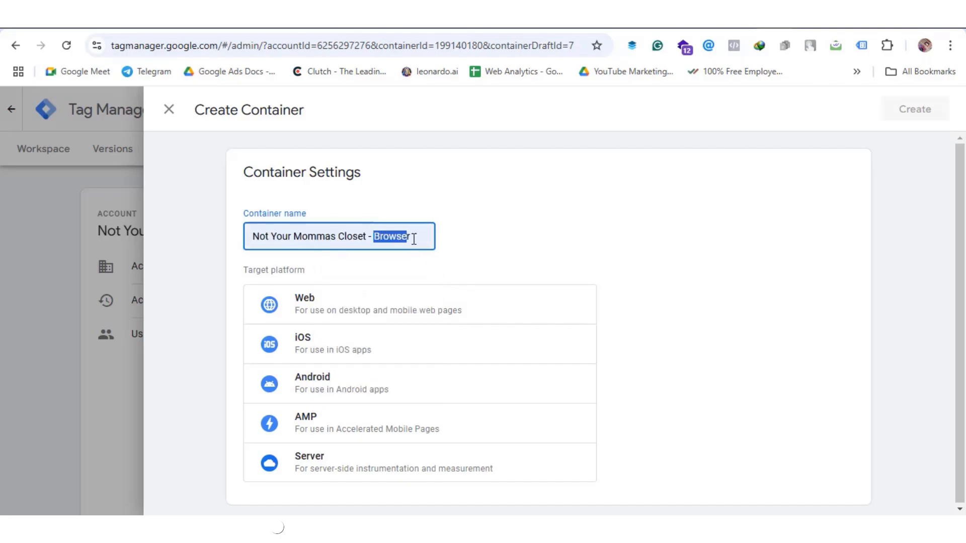
text(Server)
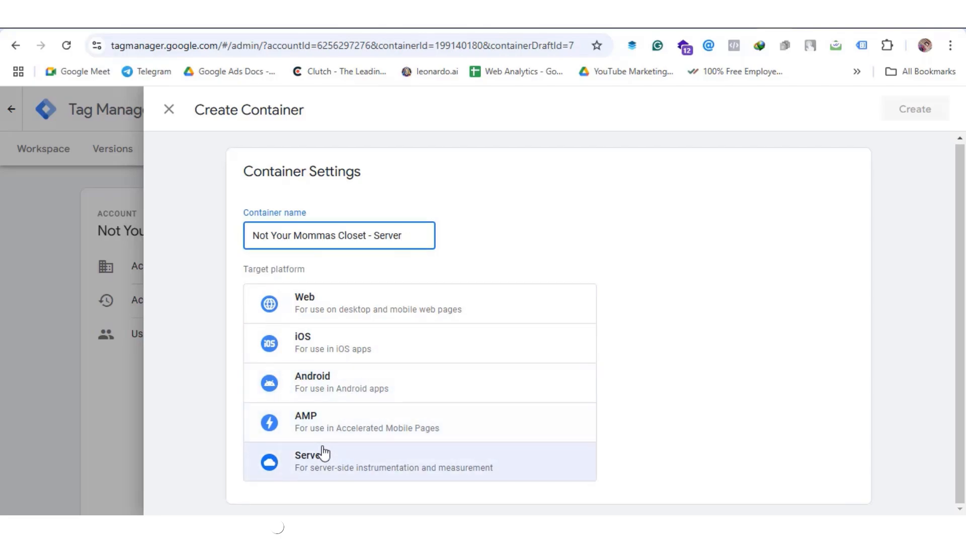
click(361, 473)
click(909, 116)
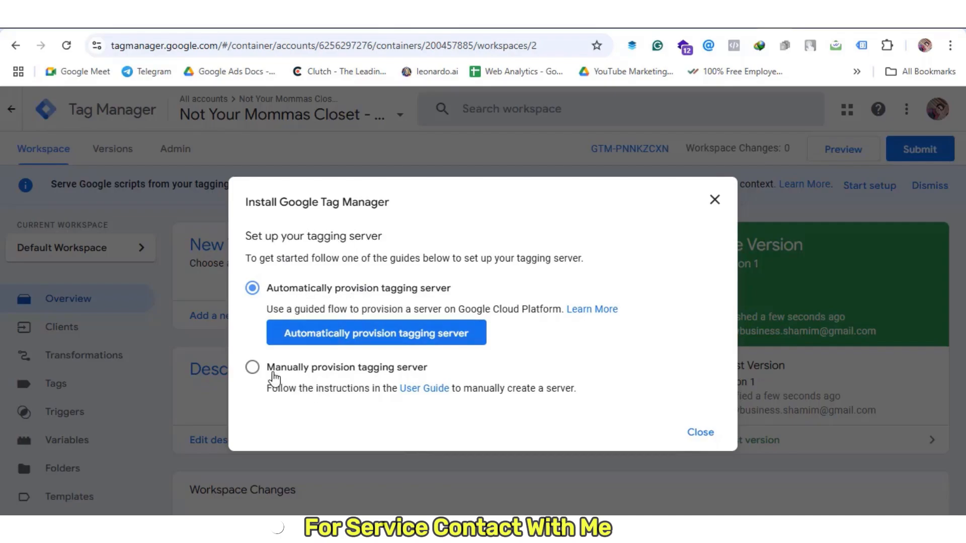
Choose manual provisioning for the tagging server and copy its container config string
click(273, 373)
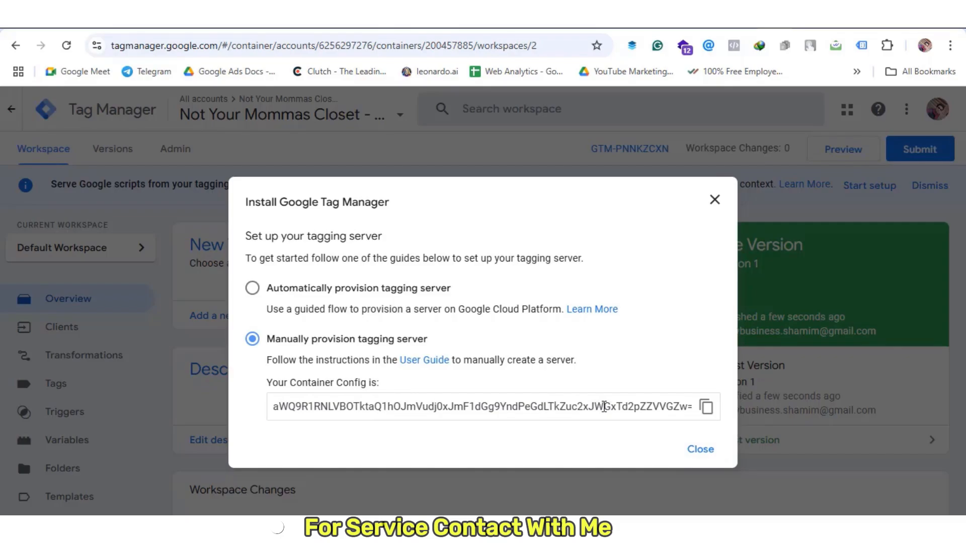
drag(605, 407, 699, 407)
click(706, 407)
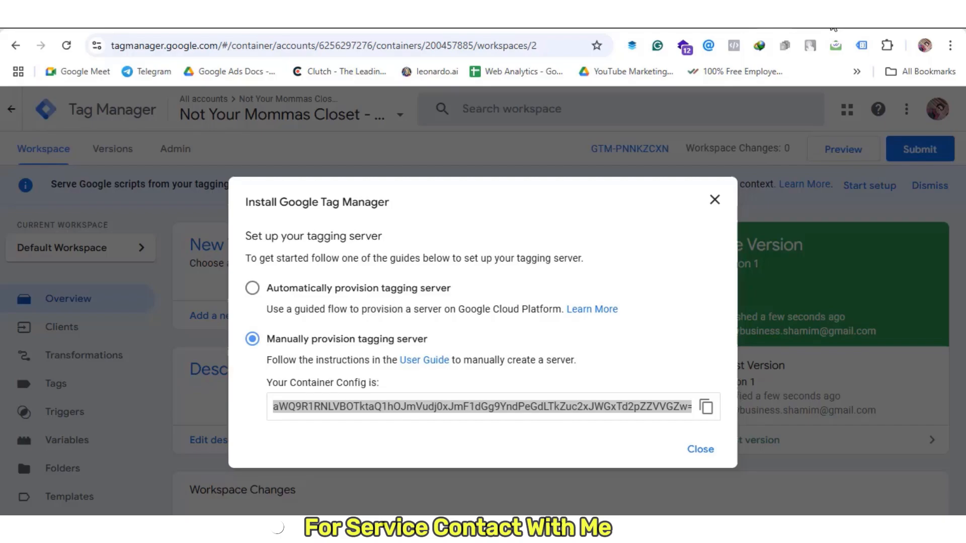
key(ctrl+t)
Go to the stape.io website in the new tab
click(238, 39)
text(stape)
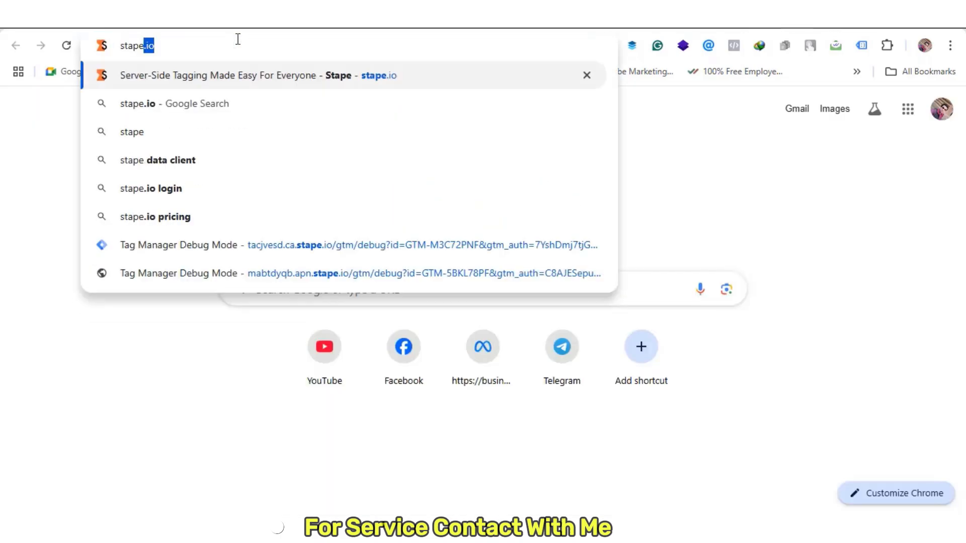
key(Return)
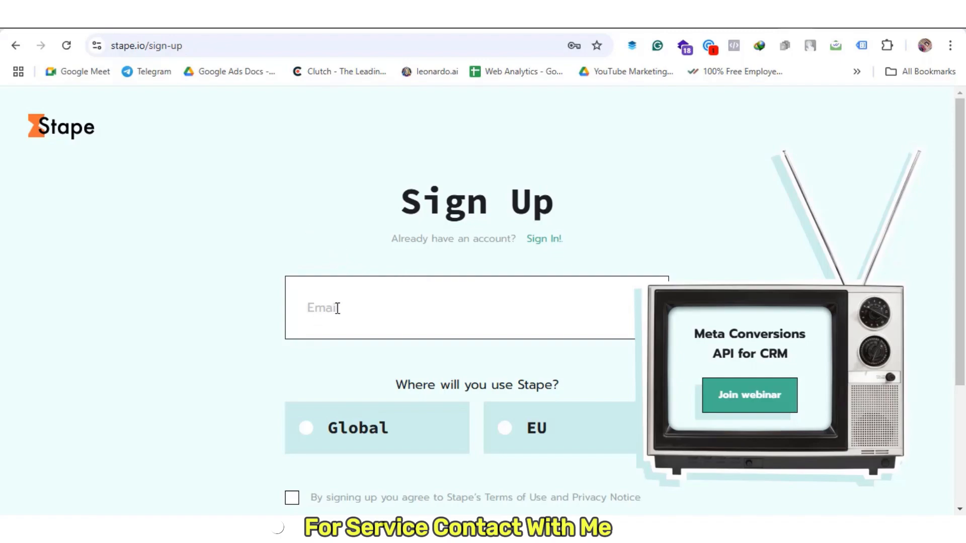
scroll(364, 387, down, 3)
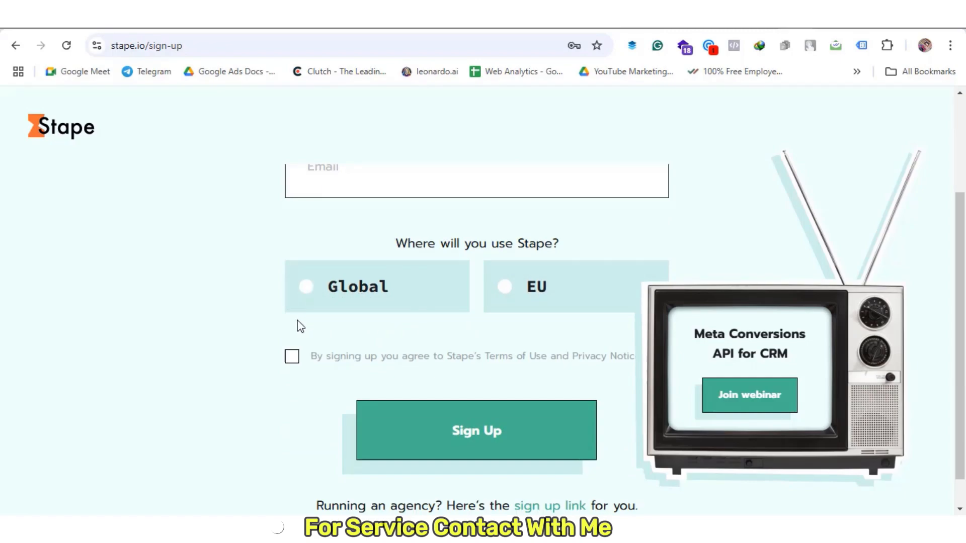
scroll(299, 325, down, 1)
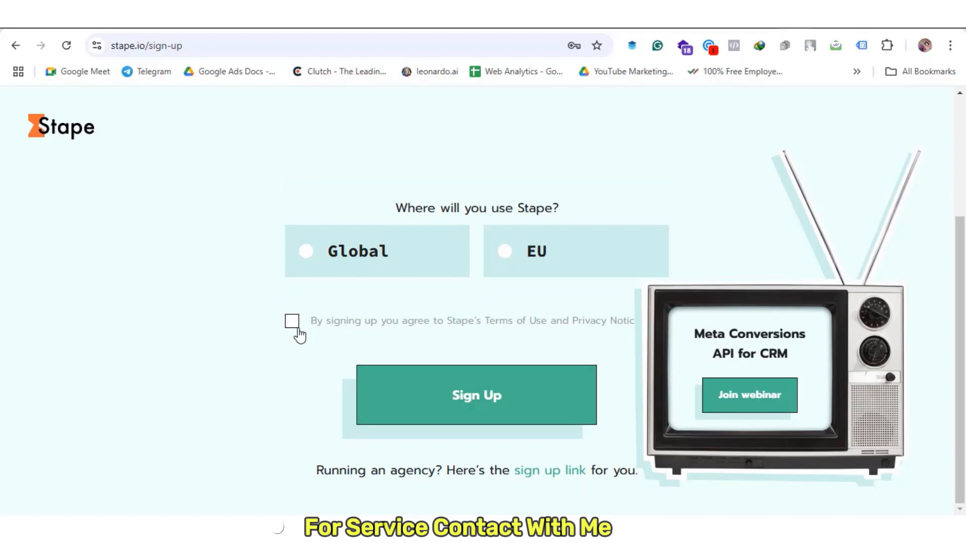
scroll(255, 280, up, 4)
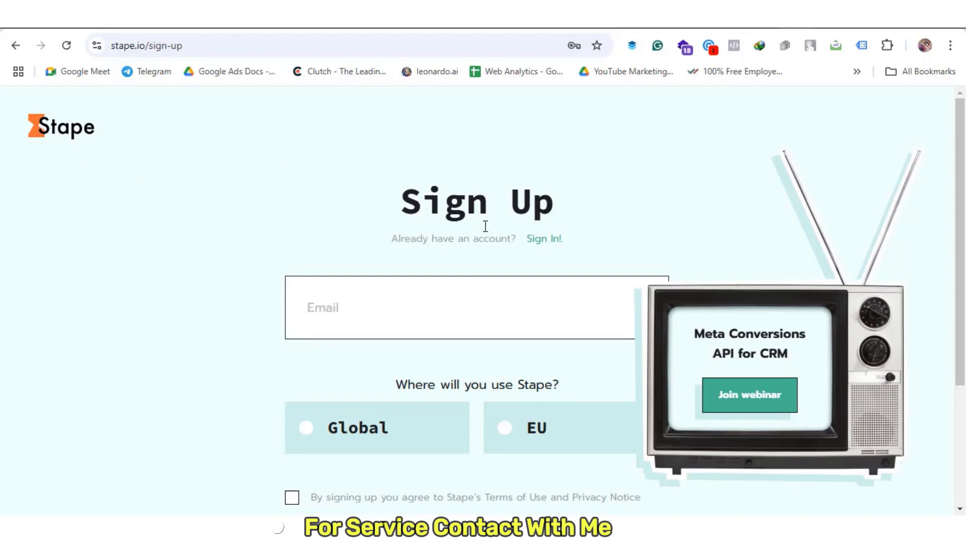
Switch to the login form and sign in to the Stape account
click(540, 240)
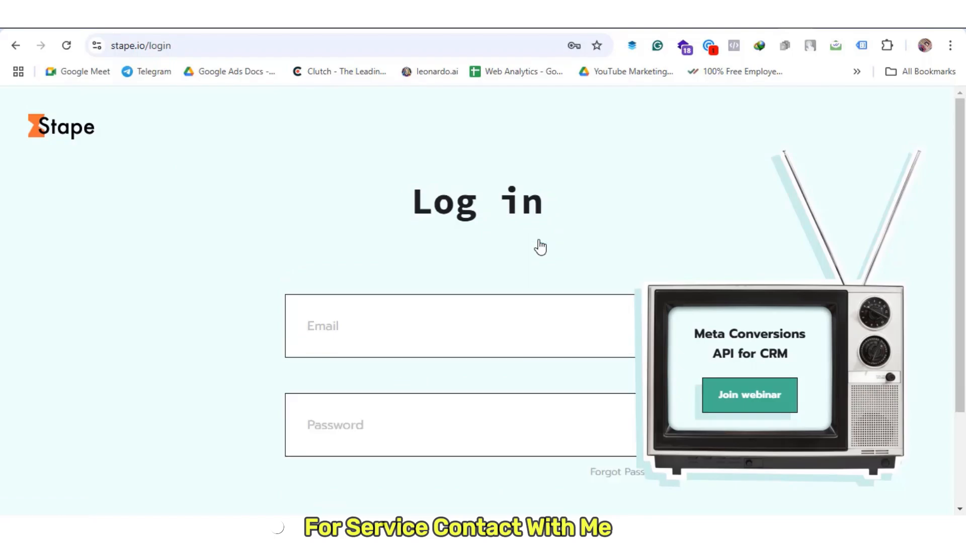
scroll(518, 220, down, 2)
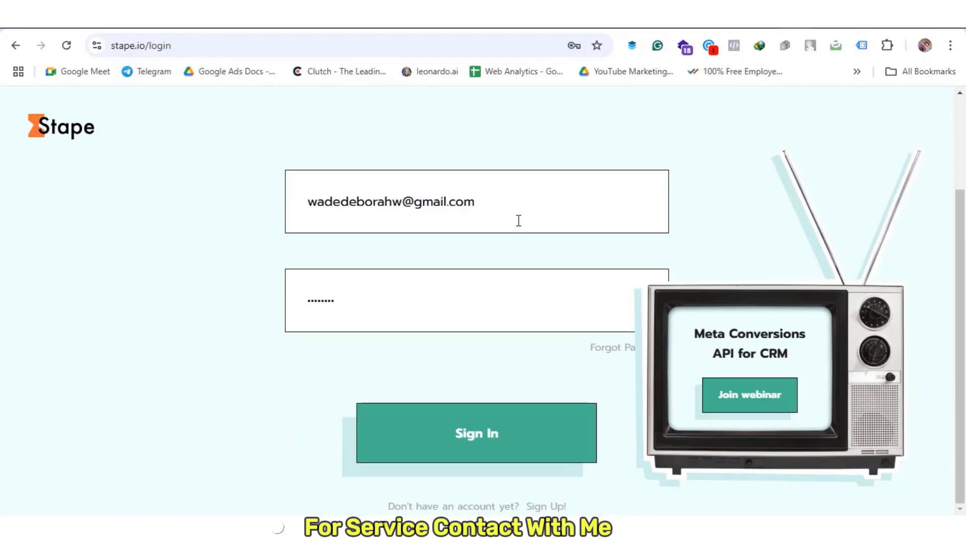
click(473, 435)
scroll(237, 327, down, 8)
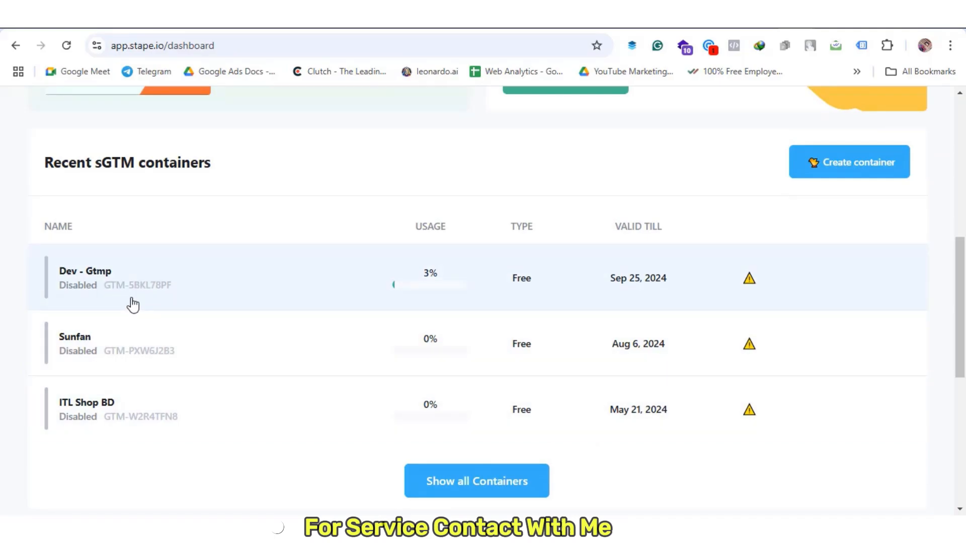
Start a new Stape container named 'Not Your Mommas Closet' and paste the GTM config string
scroll(166, 417, up, 2)
scroll(167, 417, up, 2)
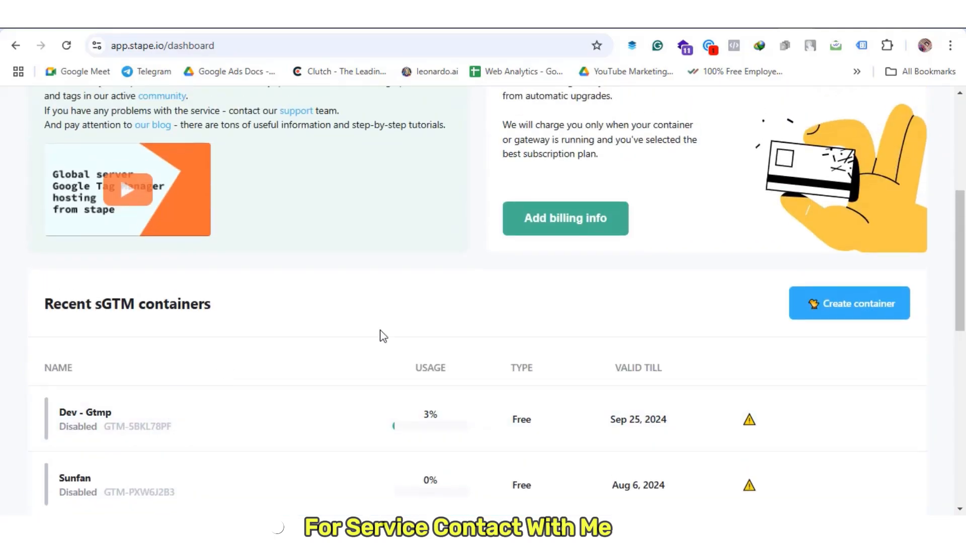
scroll(163, 392, down, 7)
scroll(163, 392, up, 7)
click(846, 302)
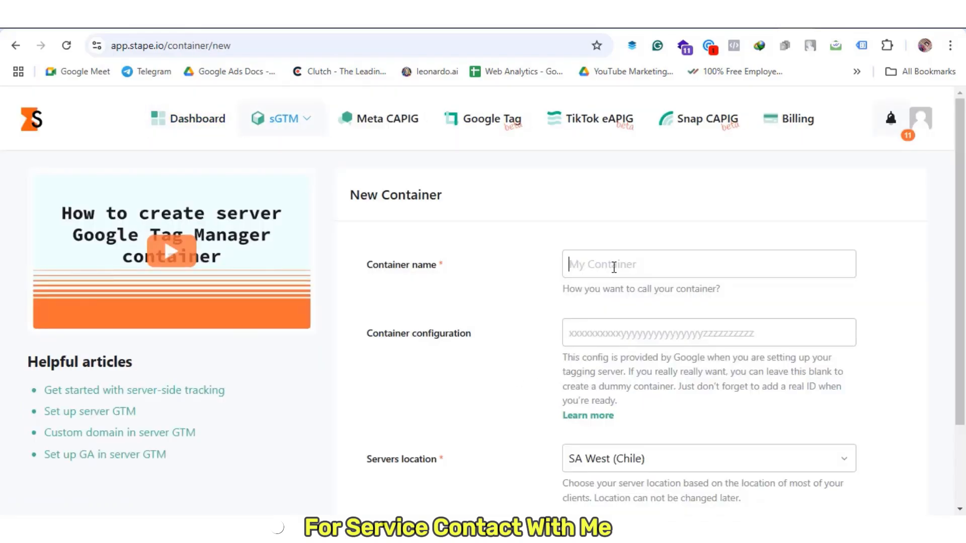
click(613, 268)
key(ctrl+v)
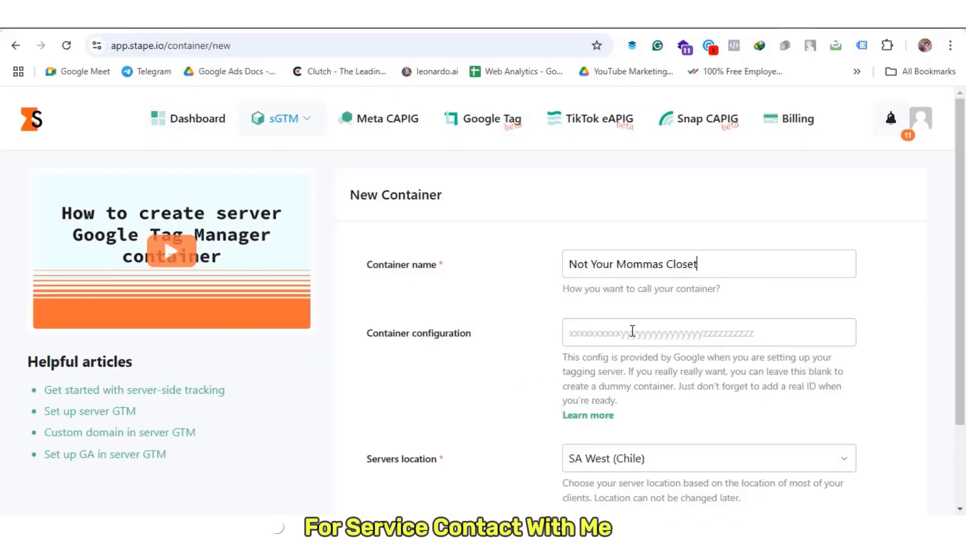
click(633, 332)
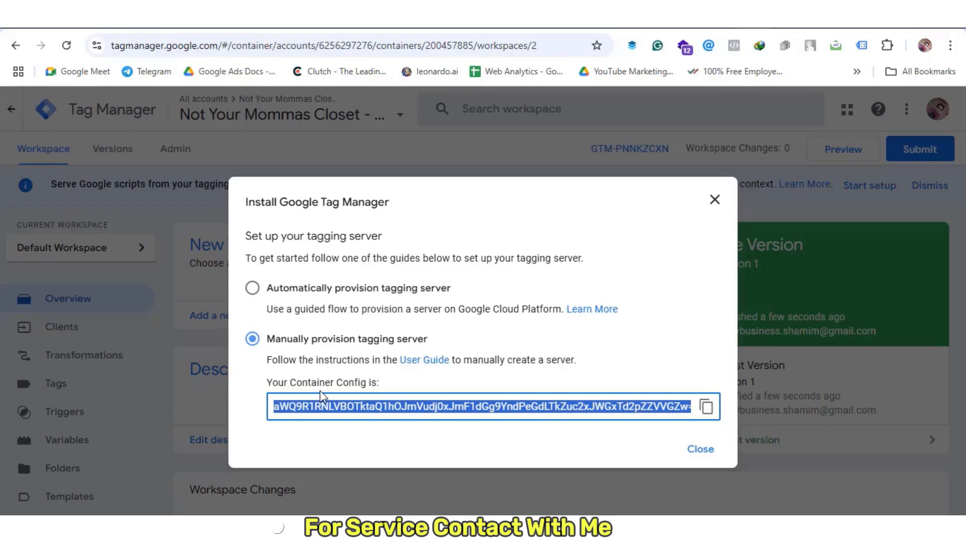
click(705, 406)
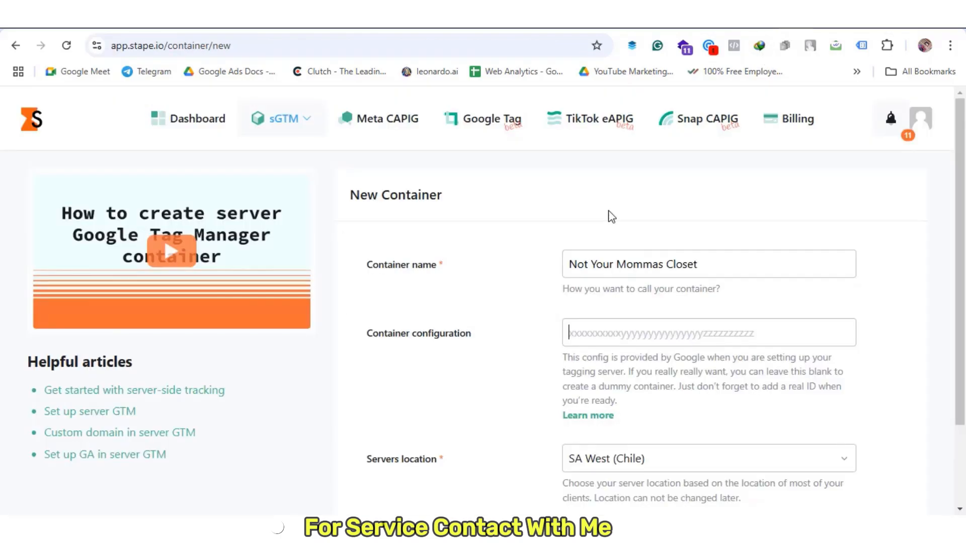
key(ctrl+v)
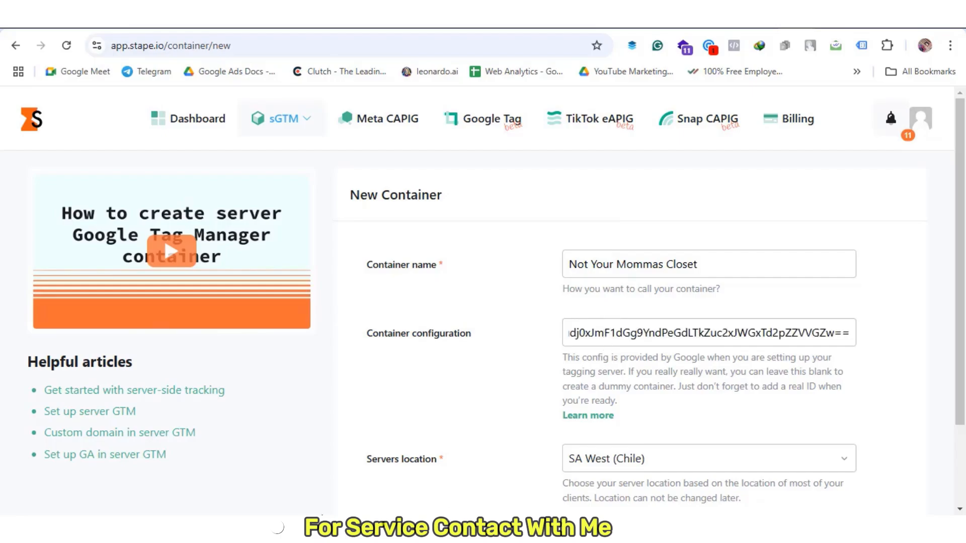
Set the server location to US East (South Carolina) and create the container
scroll(722, 482, down, 2)
click(705, 359)
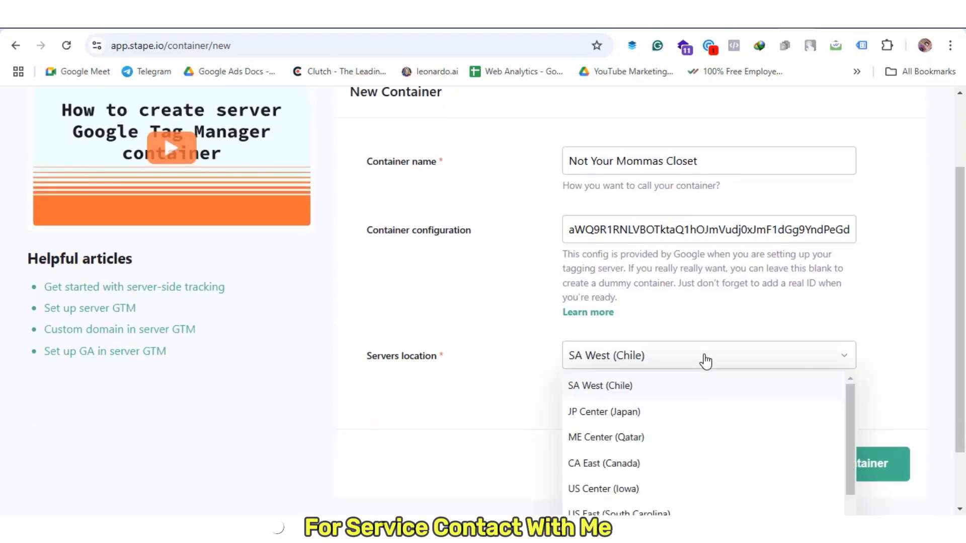
scroll(693, 475, down, 3)
scroll(690, 465, up, 3)
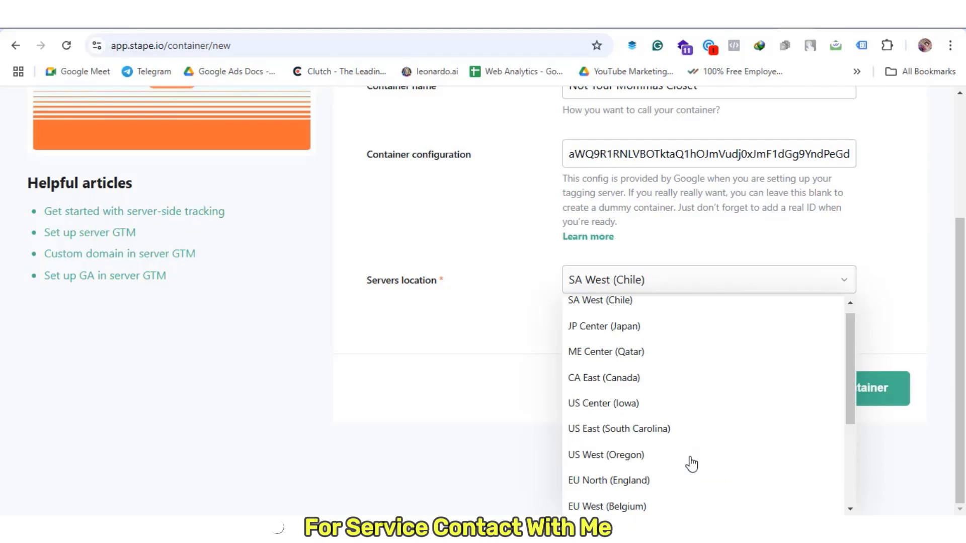
click(640, 439)
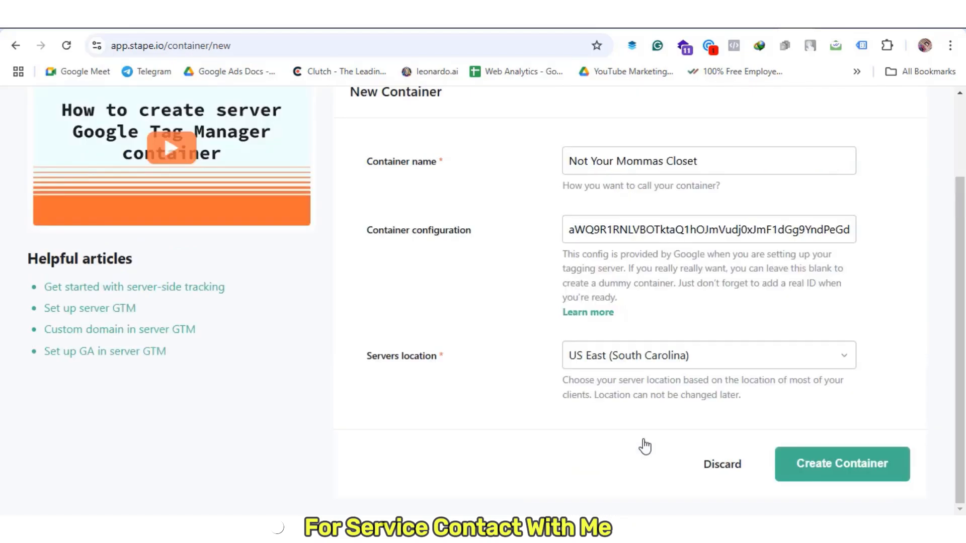
click(871, 479)
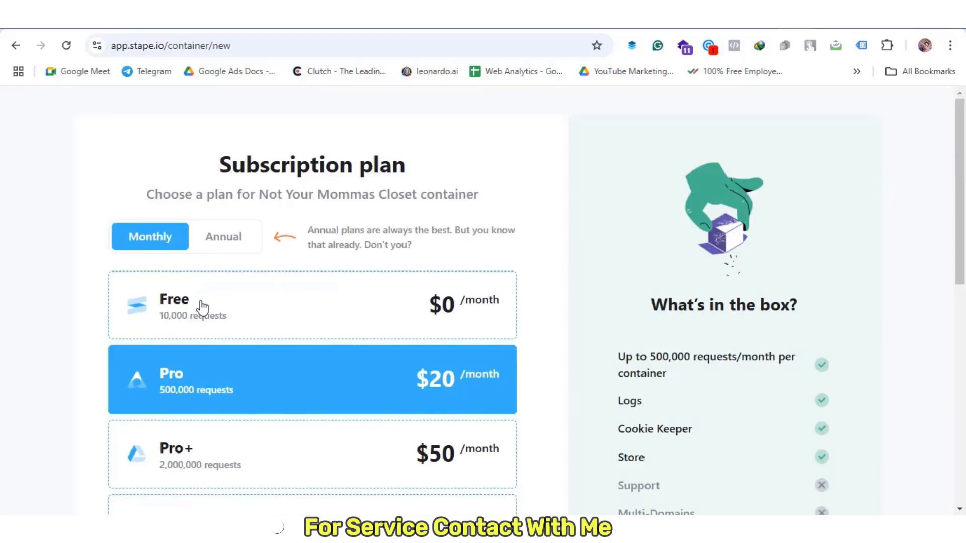
Put the container on the Free plan and return to its sGTM container settings page
click(260, 311)
scroll(444, 395, down, 5)
scroll(444, 394, down, 5)
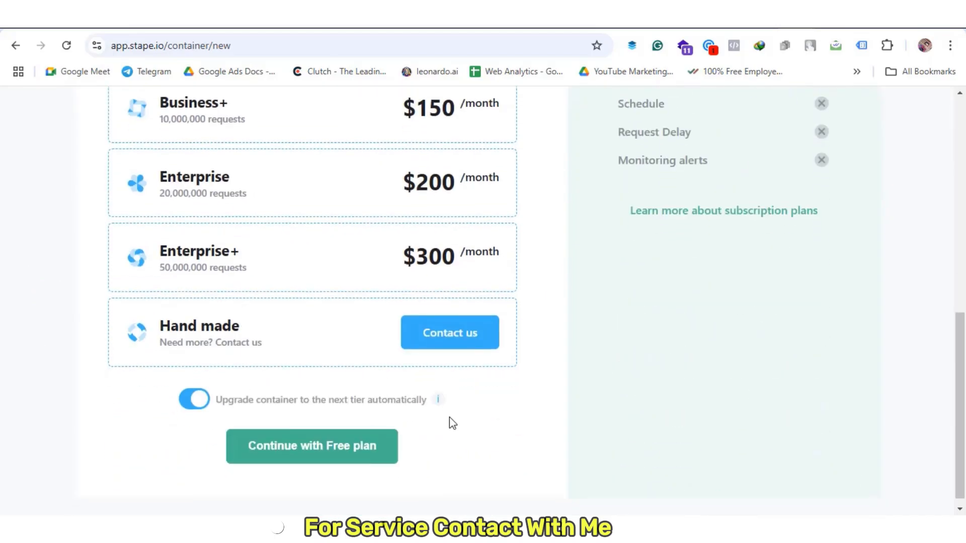
click(355, 453)
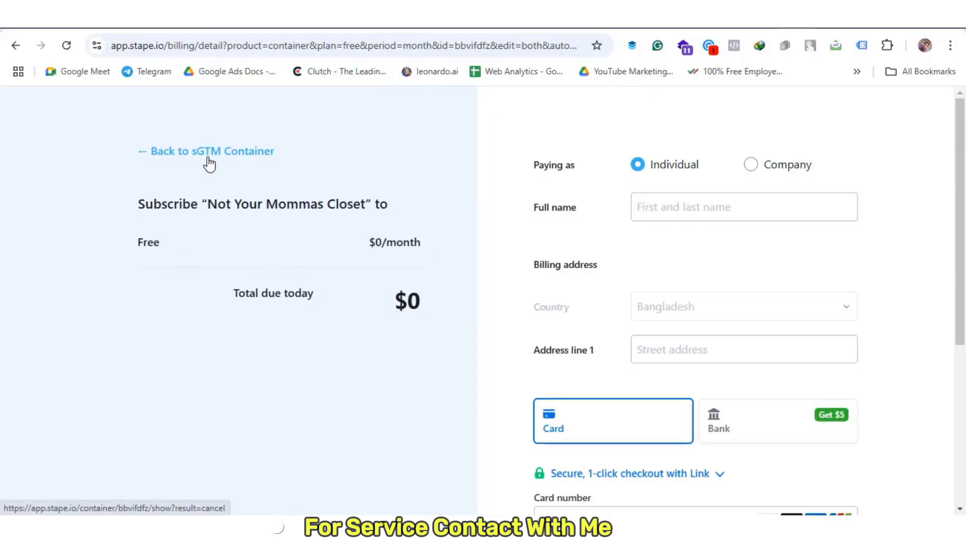
click(206, 160)
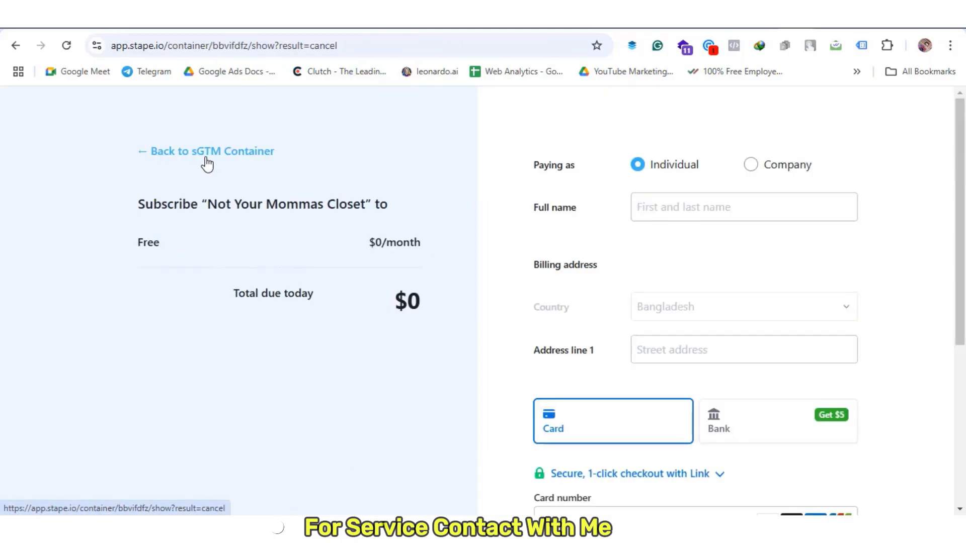
scroll(240, 376, down, 2)
scroll(240, 376, down, 5)
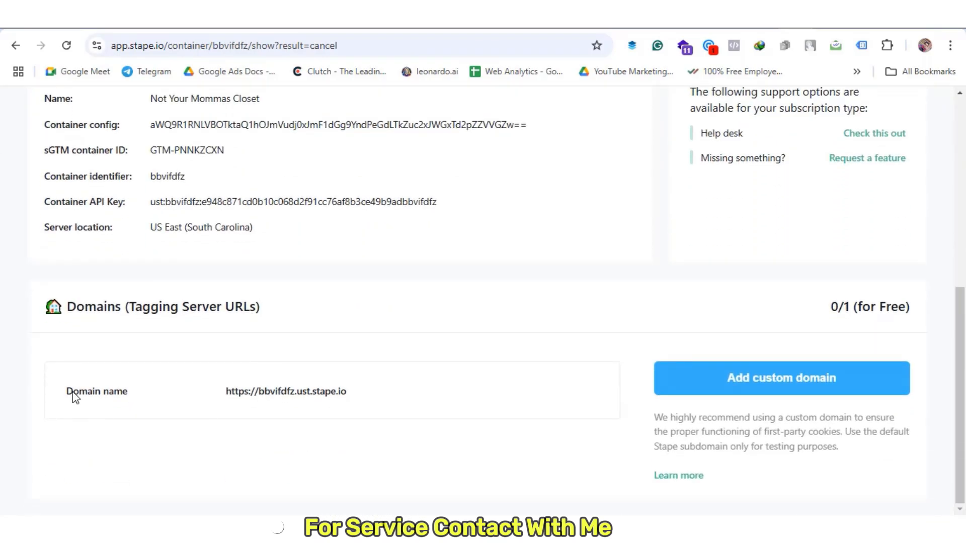
scroll(308, 356, up, 3)
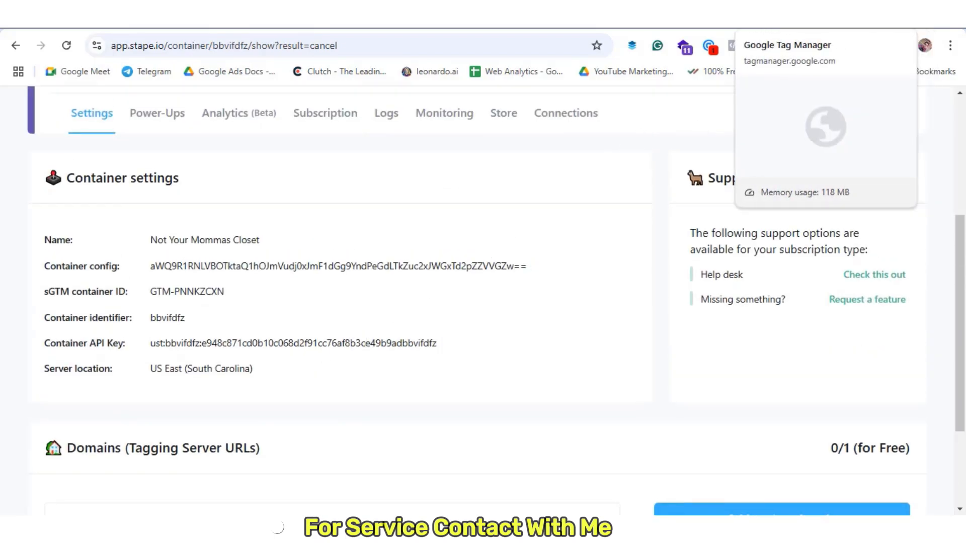
click(754, 19)
click(714, 200)
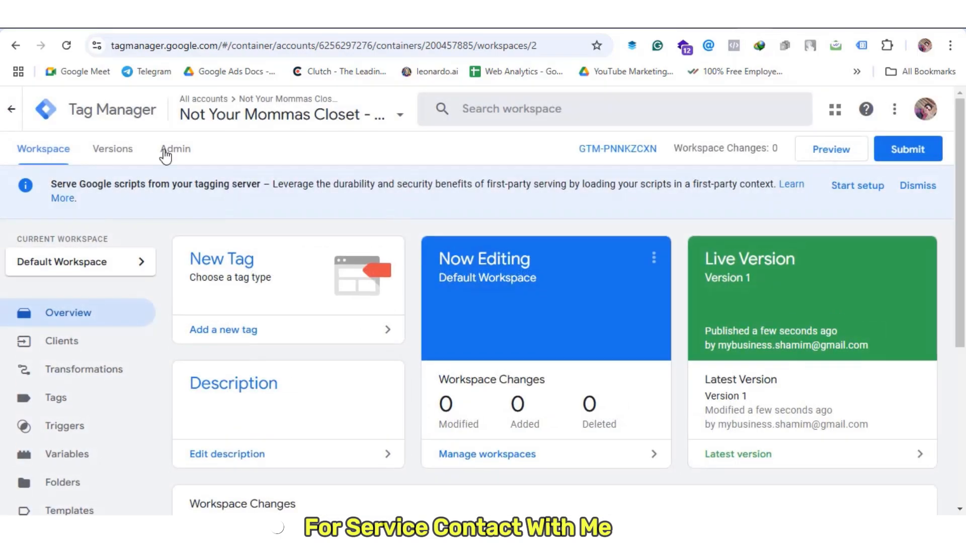
click(174, 150)
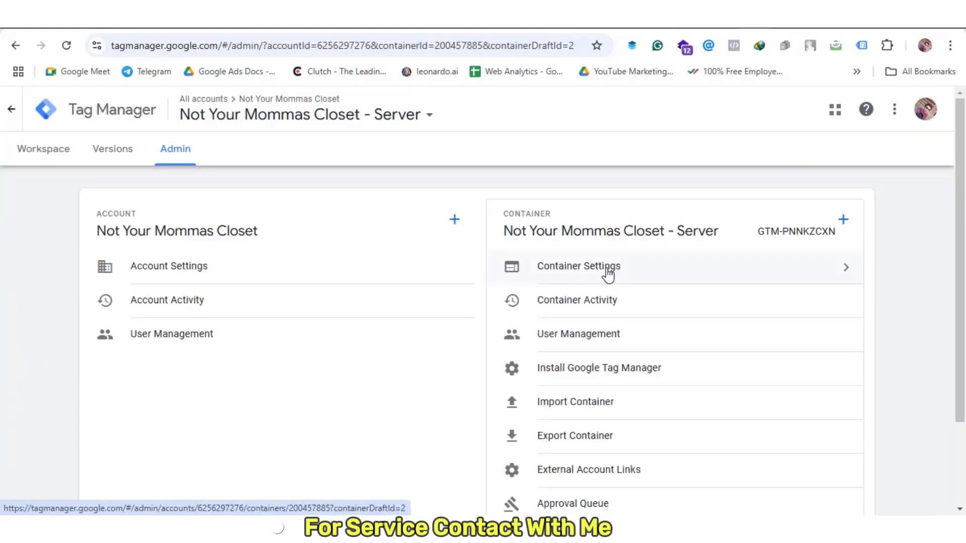
click(605, 270)
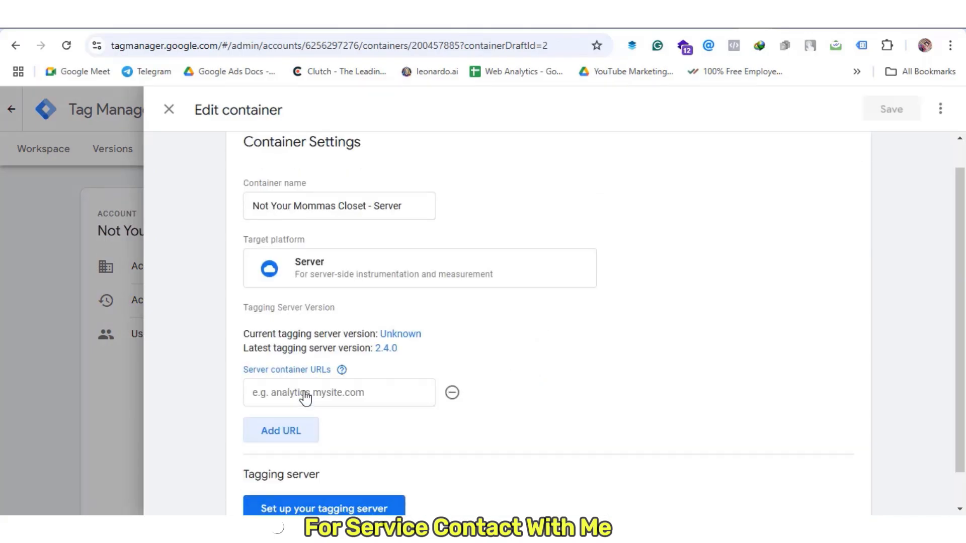
key(ctrl+Tab)
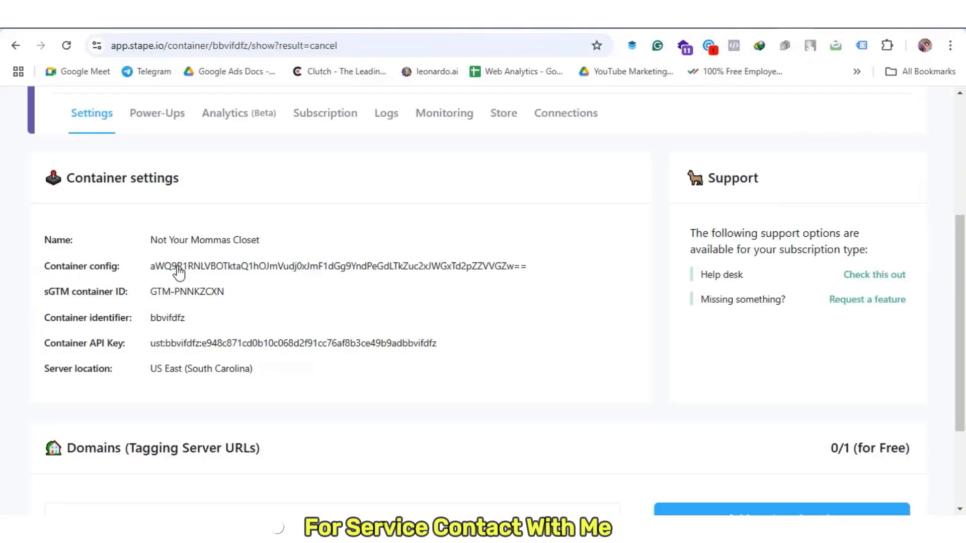
scroll(248, 422, down, 2)
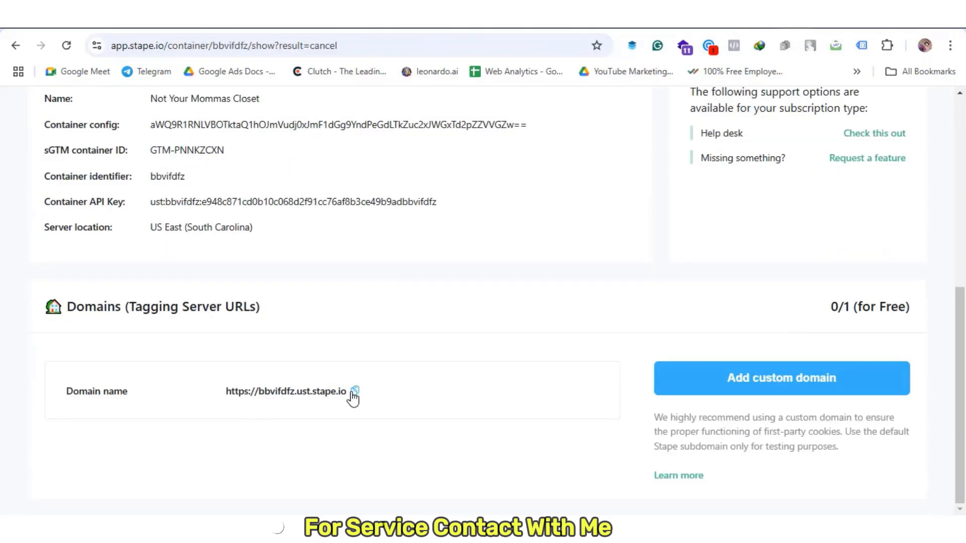
key(ctrl+shift+Tab)
click(397, 388)
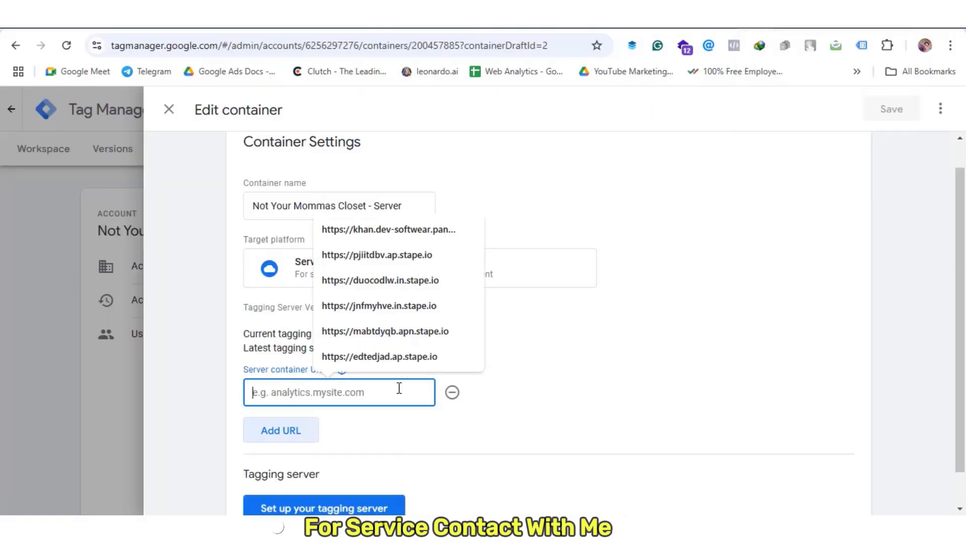
text(https://bbvifdfz.ust.stape.io)
scroll(378, 459, down, 1)
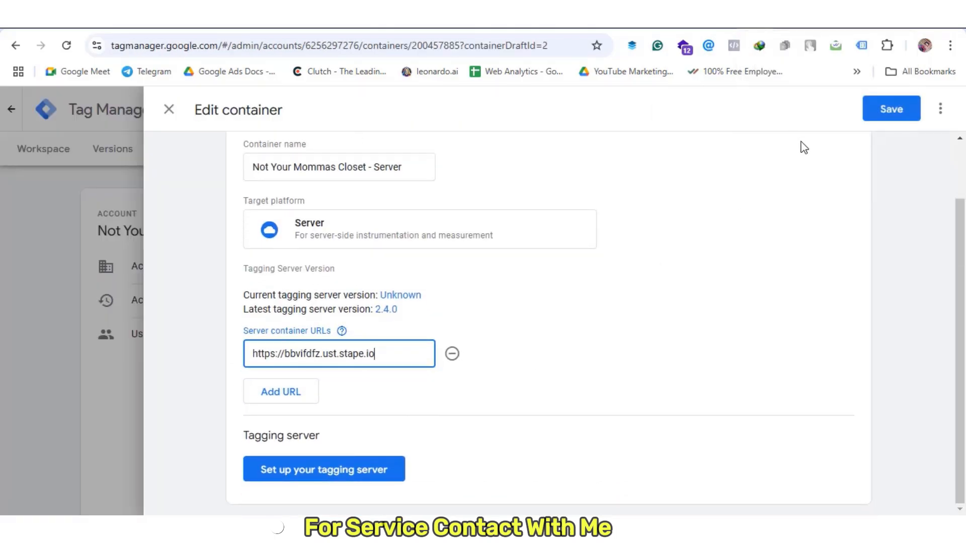
click(871, 112)
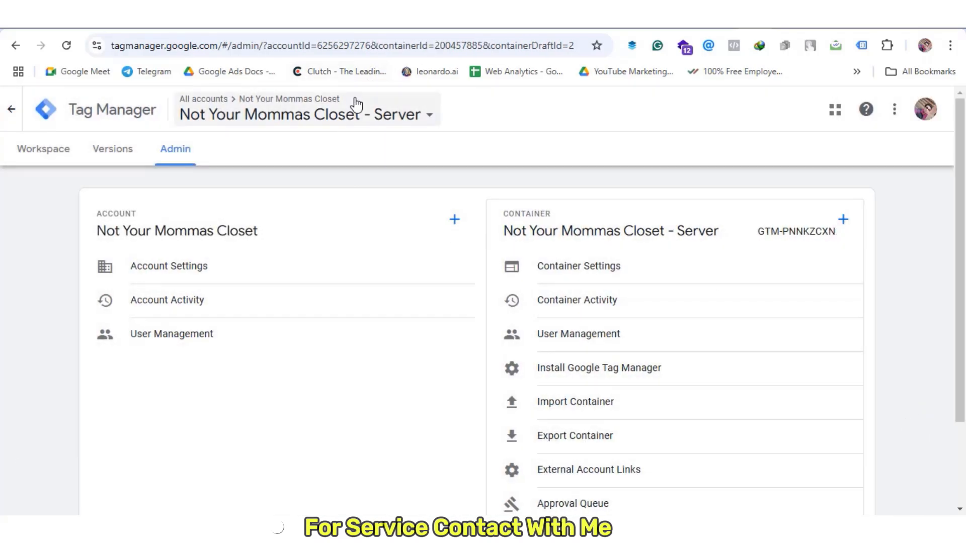
Switch to the Not Your Mommas Closet - Browser container and open its Tags list
click(347, 114)
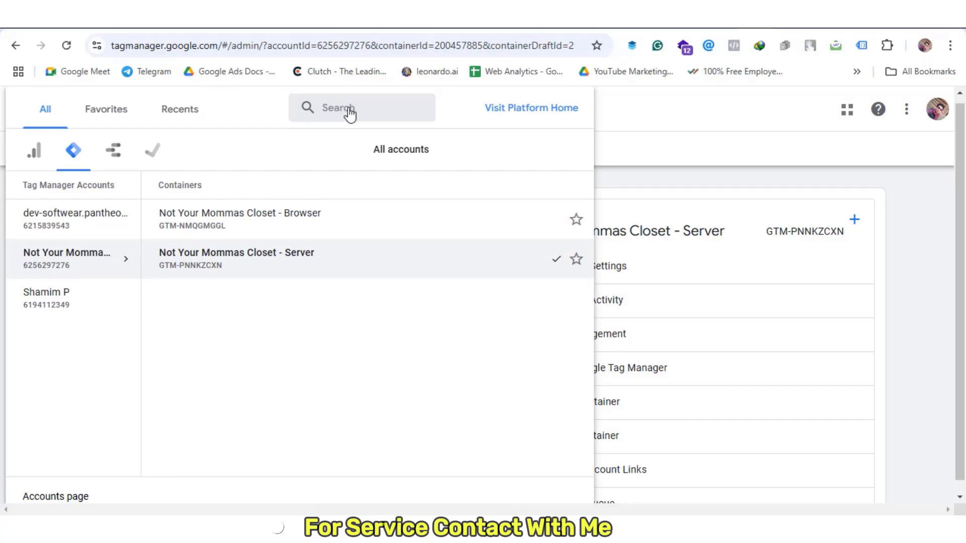
click(291, 218)
click(43, 154)
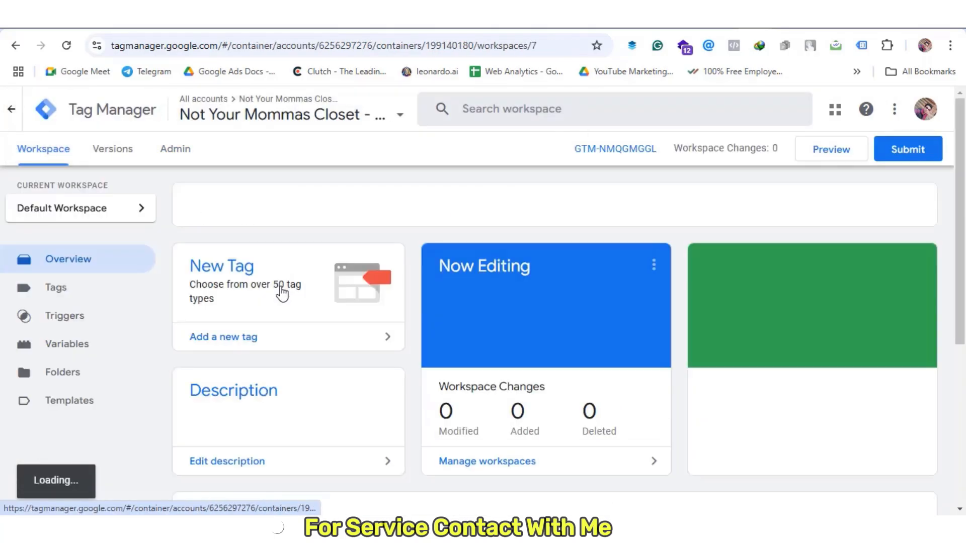
click(94, 293)
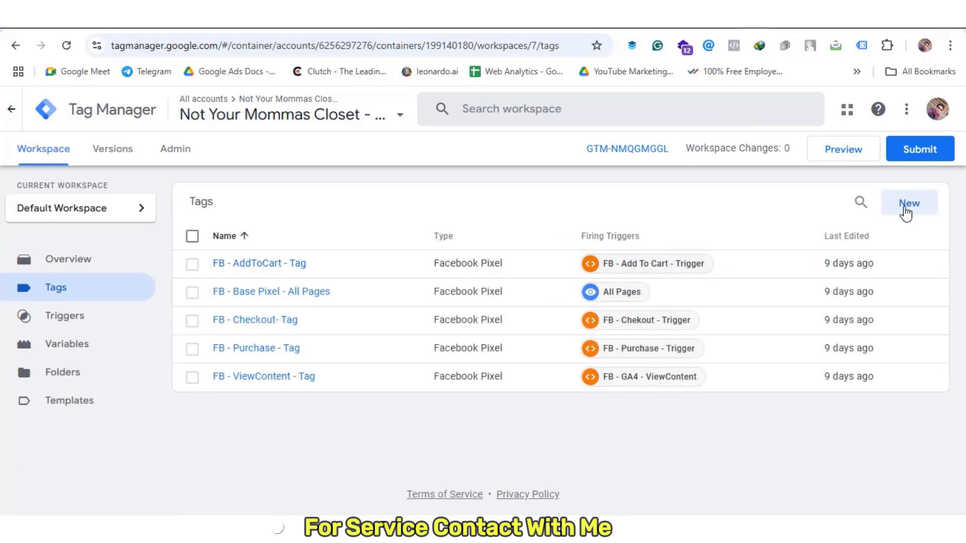
click(906, 212)
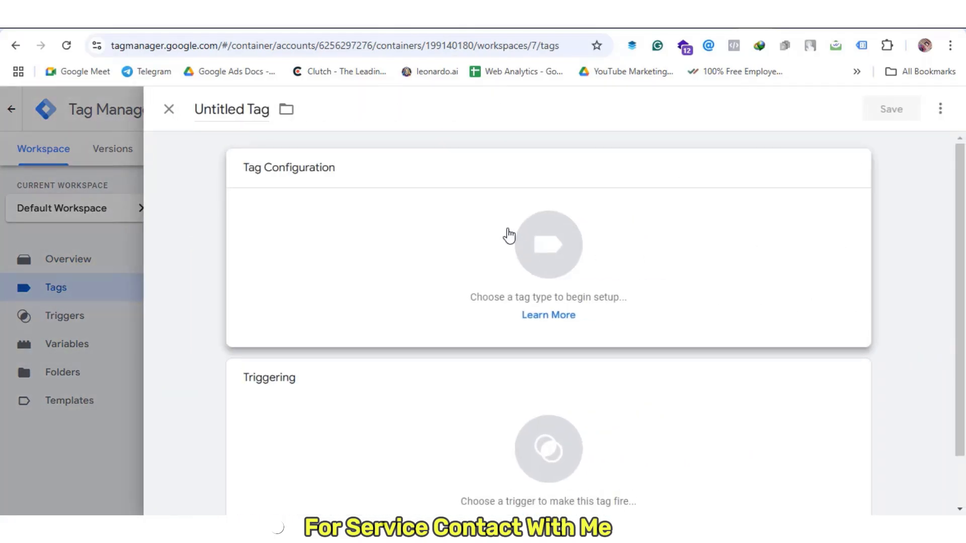
click(509, 236)
scroll(618, 277, down, 2)
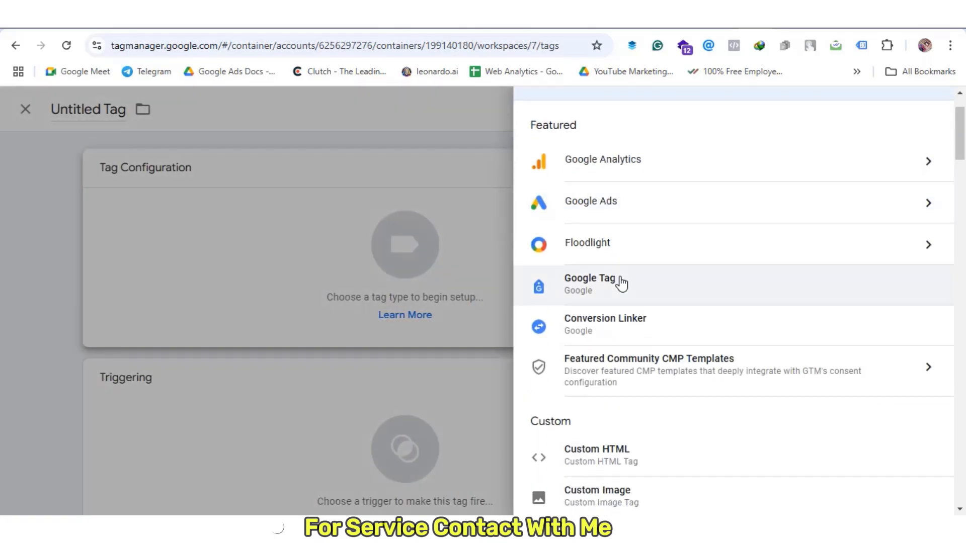
scroll(654, 222, down, 2)
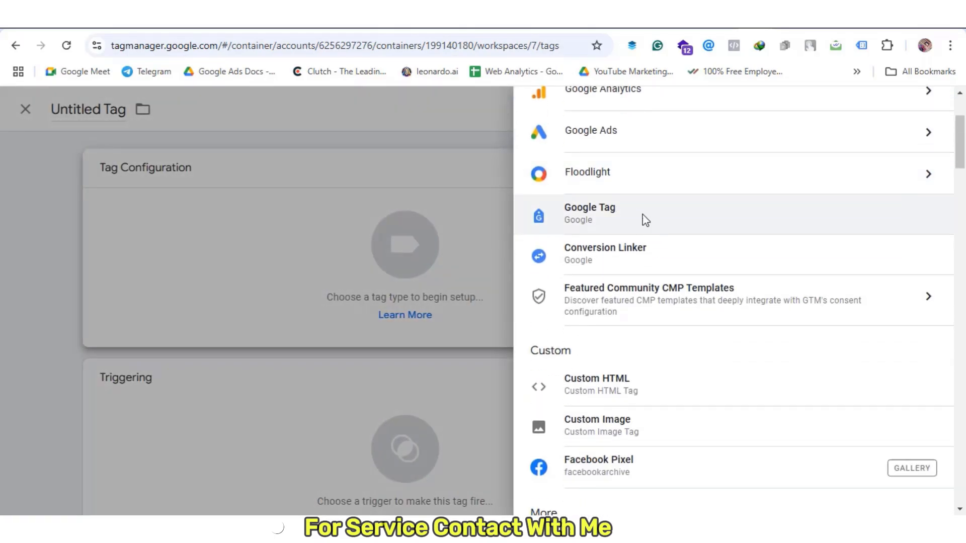
click(644, 220)
click(281, 314)
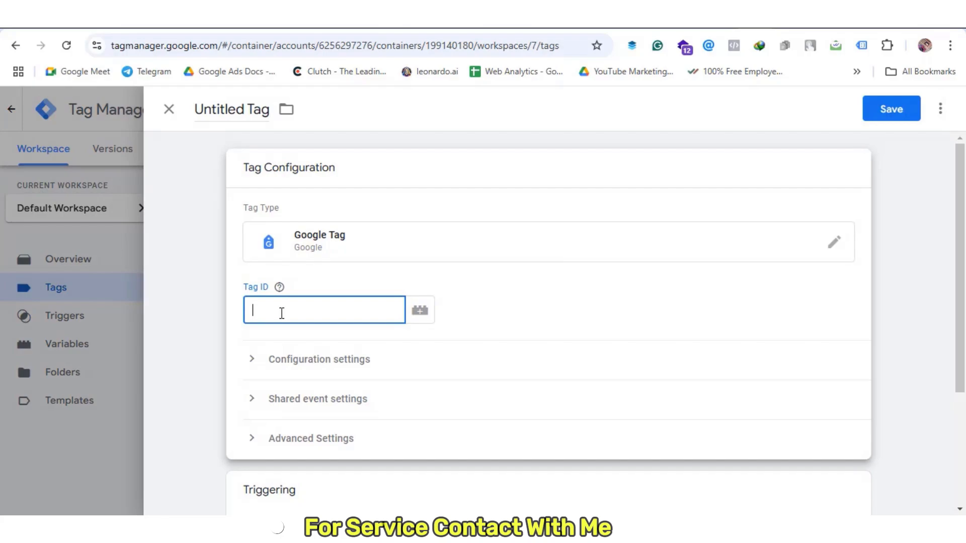
key(ctrl+v)
scroll(352, 302, down, 1)
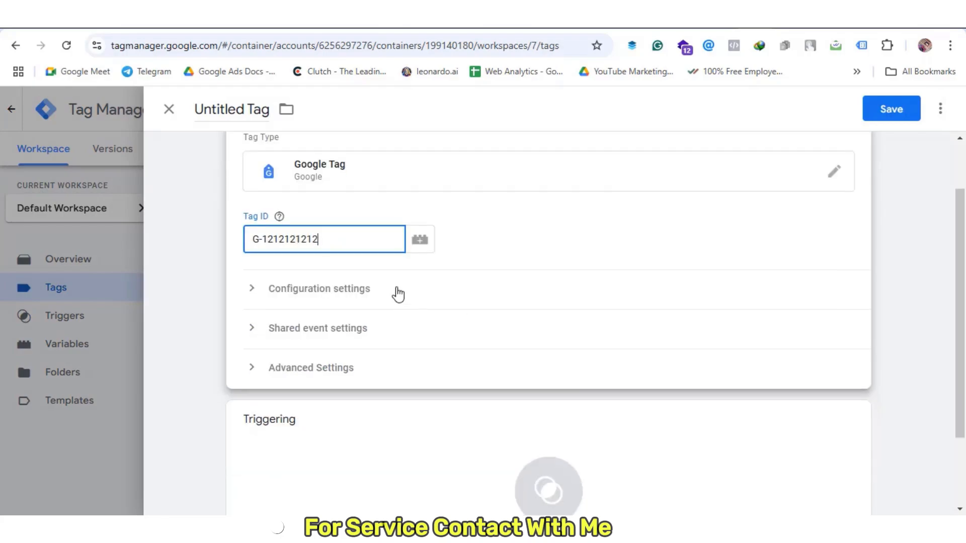
click(913, 400)
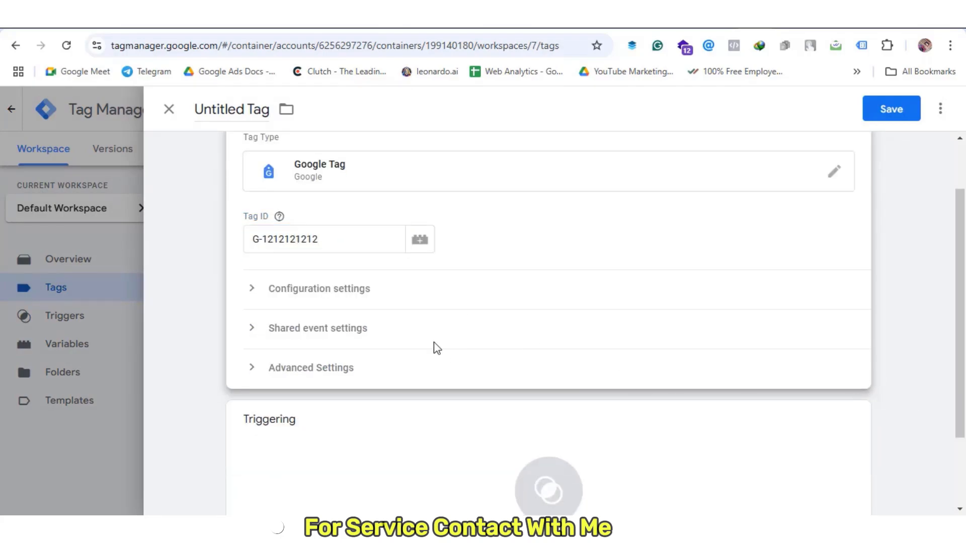
Add server_container_url and send_page_view configuration parameters to the tag
click(407, 297)
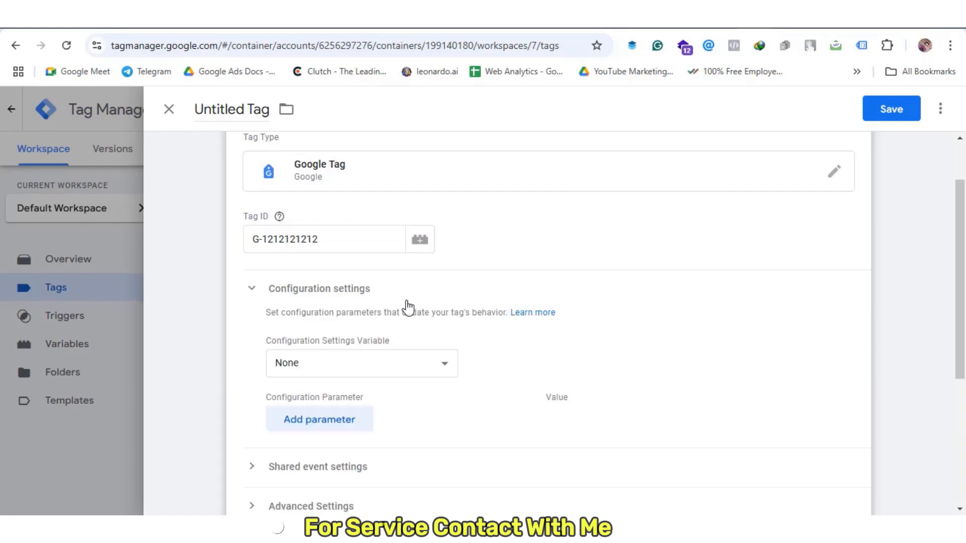
scroll(383, 311, down, 2)
click(334, 279)
click(339, 332)
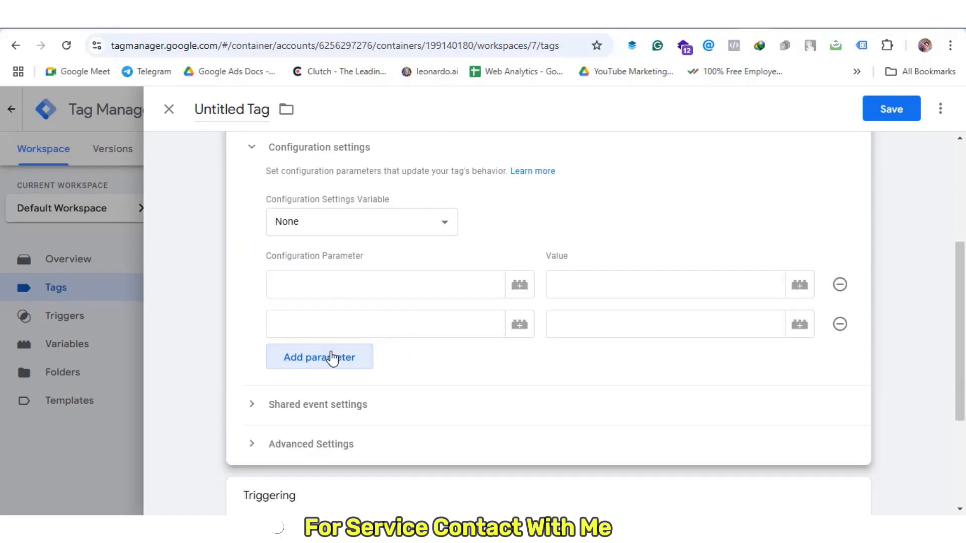
click(333, 358)
click(420, 293)
text(se)
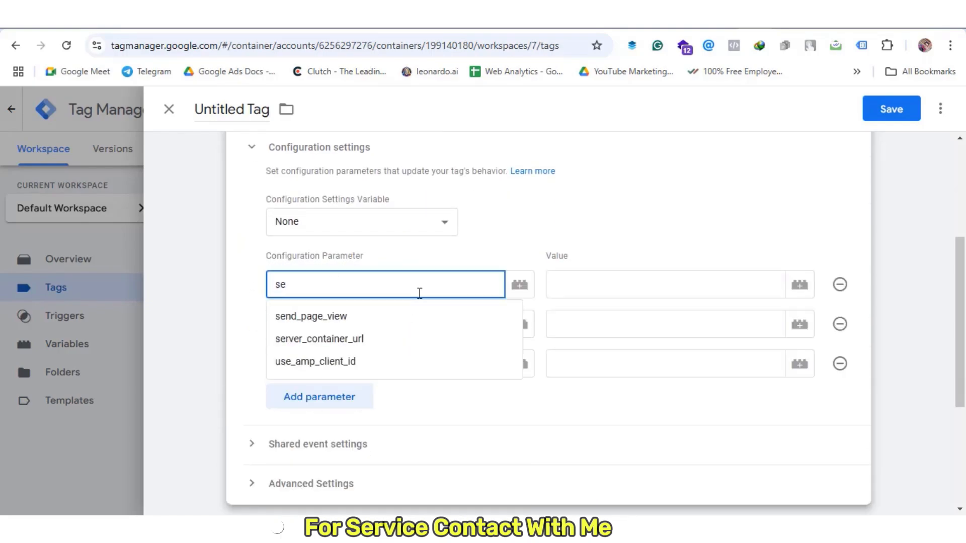
click(431, 339)
click(349, 325)
text(se)
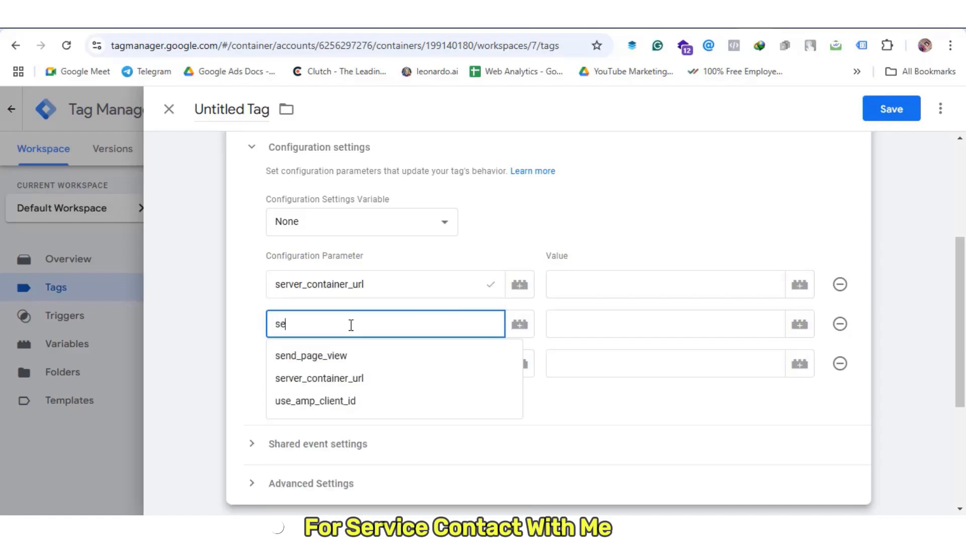
click(369, 361)
click(626, 287)
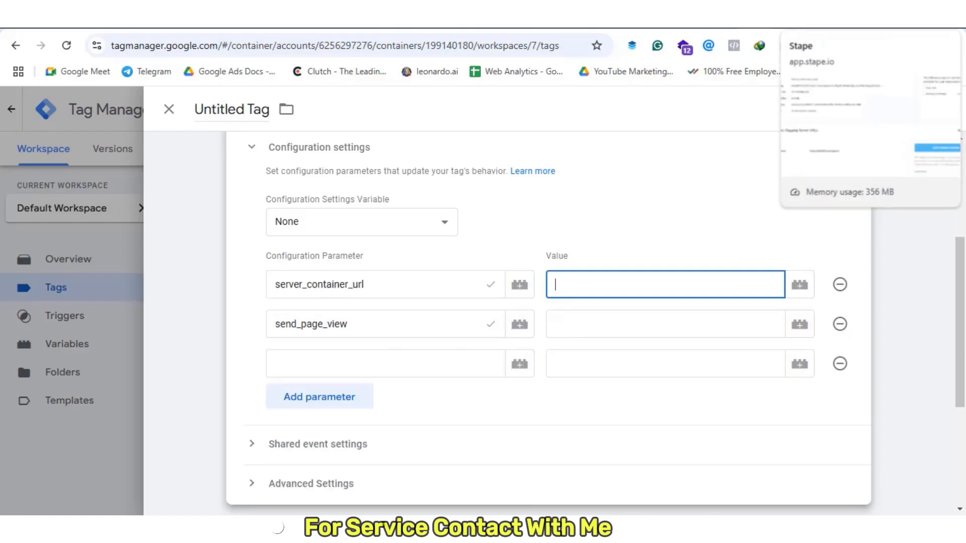
click(792, 20)
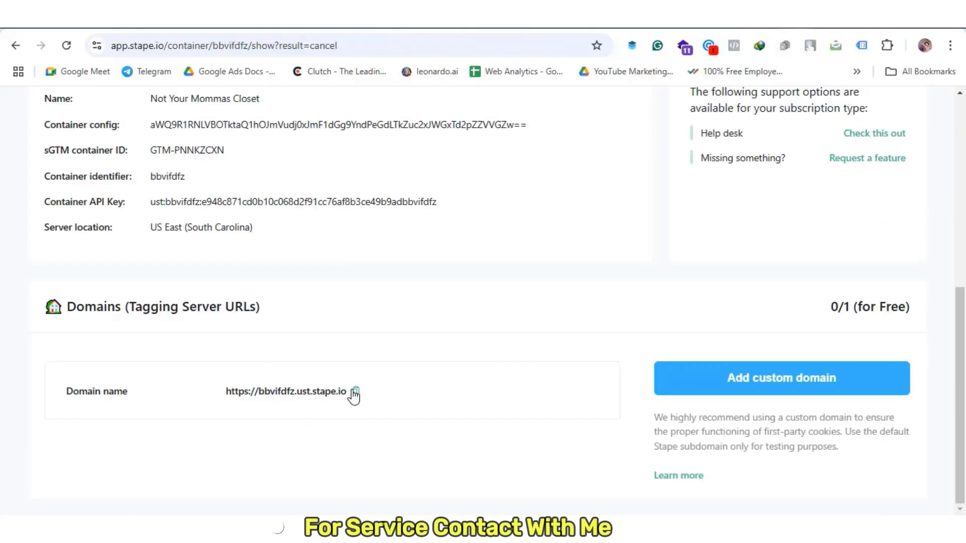
click(352, 393)
click(754, 19)
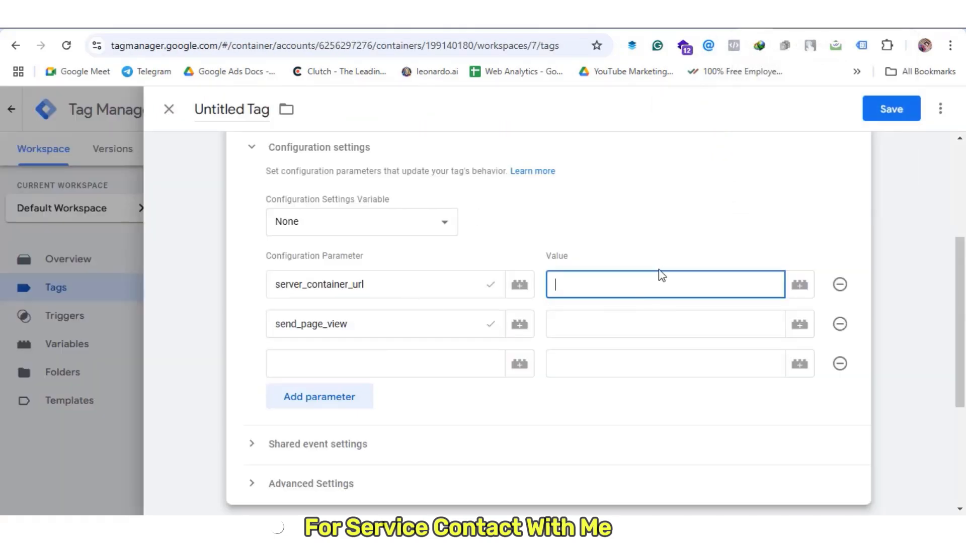
key(ctrl+v)
click(594, 330)
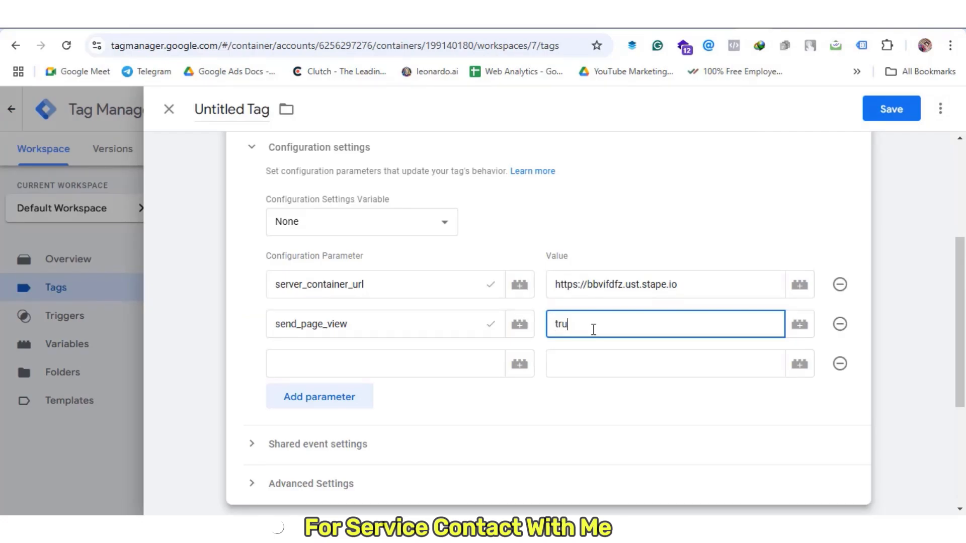
scroll(349, 401, down, 4)
click(351, 401)
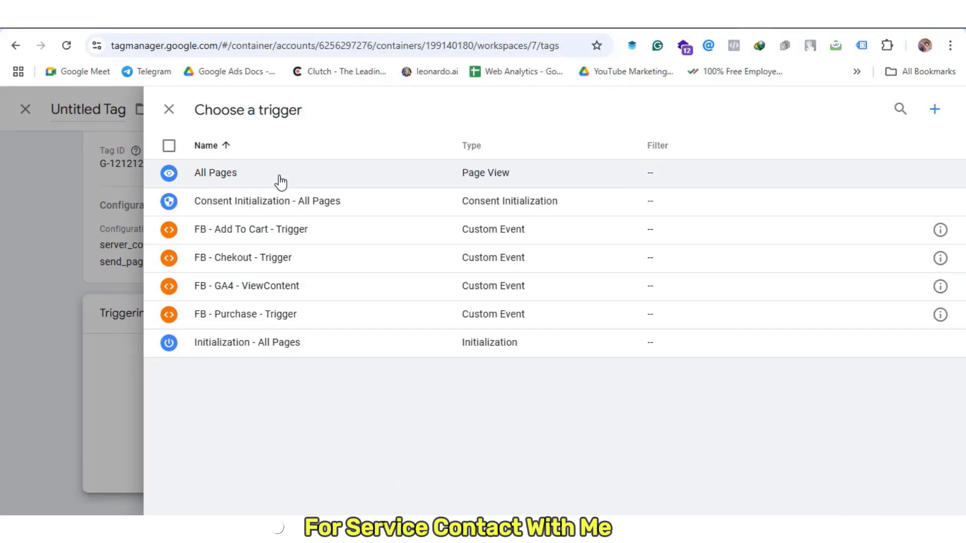
Fire the tag on All Pages, name it 'GA4 - Config - Tag', and save it
click(279, 180)
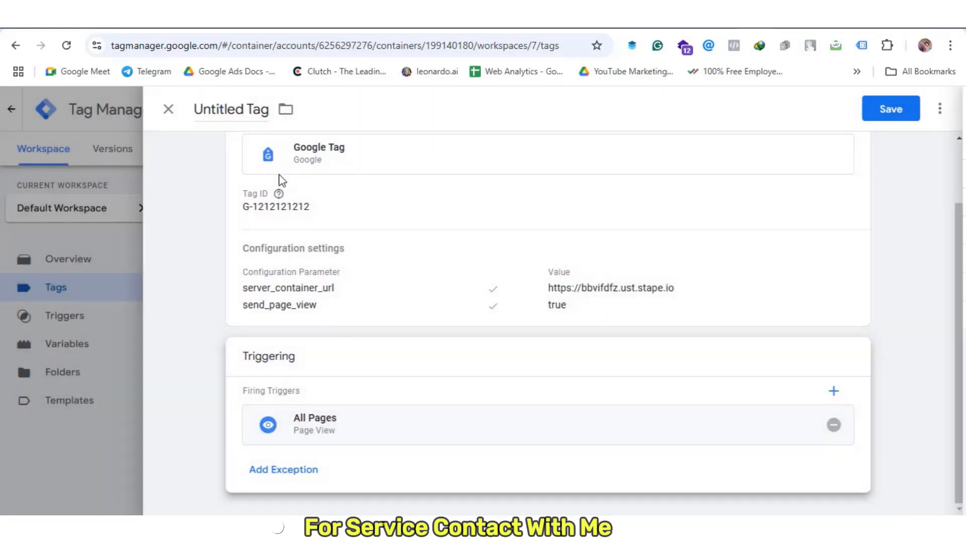
click(246, 109)
double_click(236, 109)
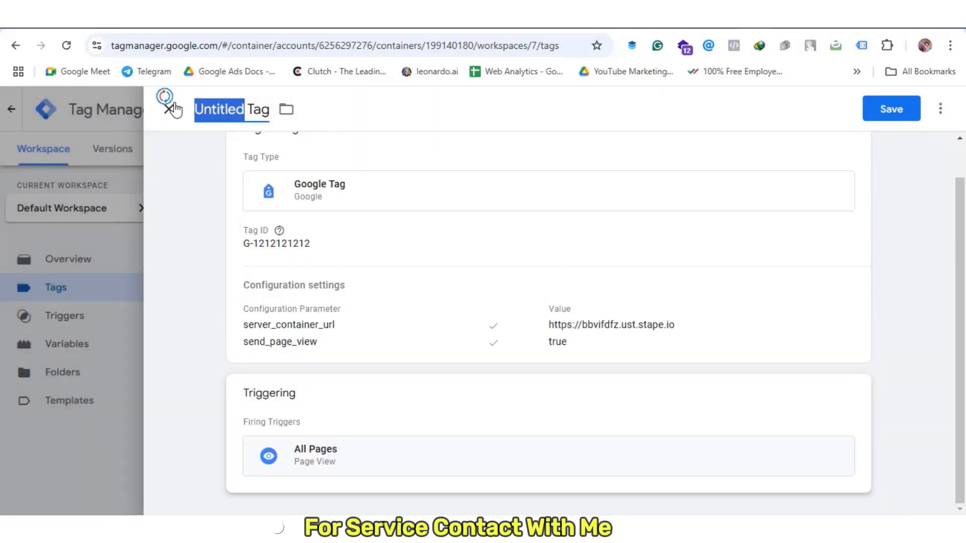
text(GA4 - )
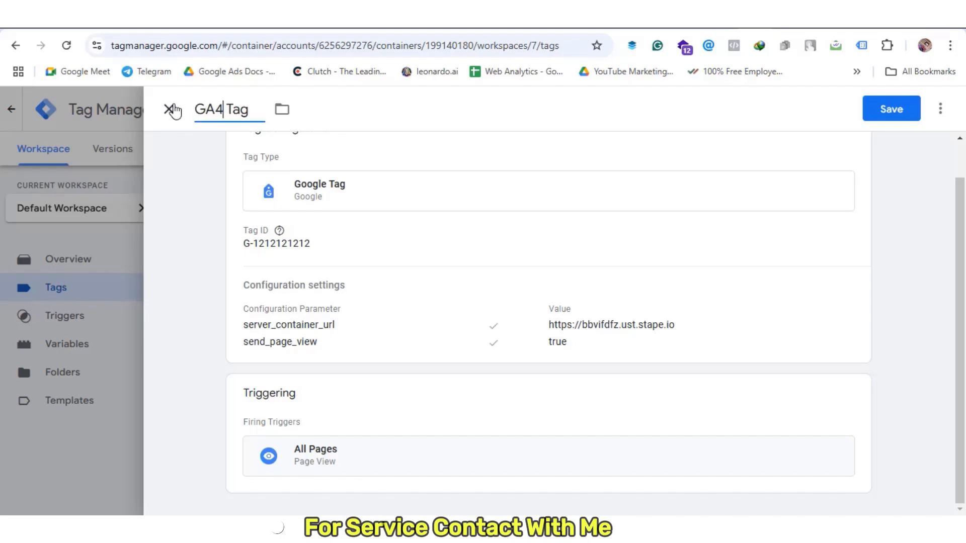
text(Confi )
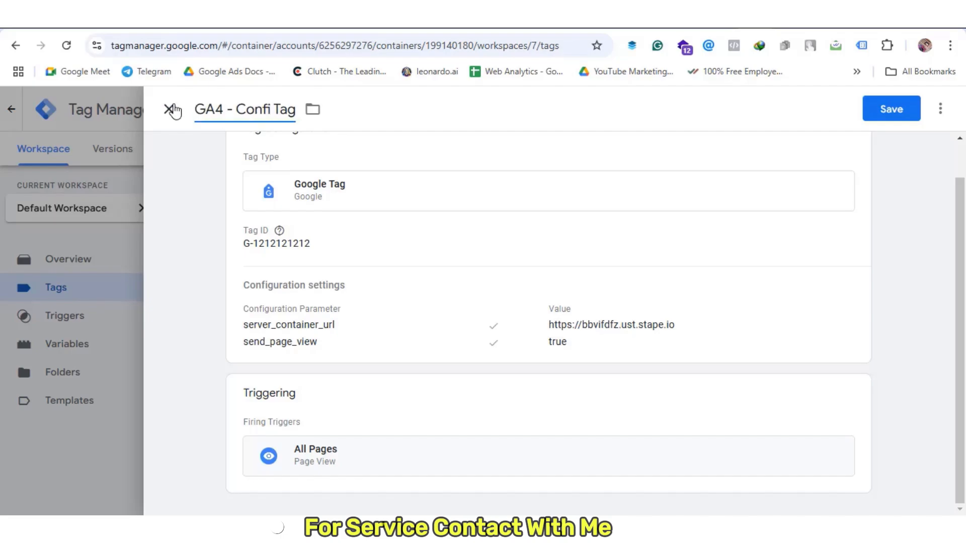
text(g -)
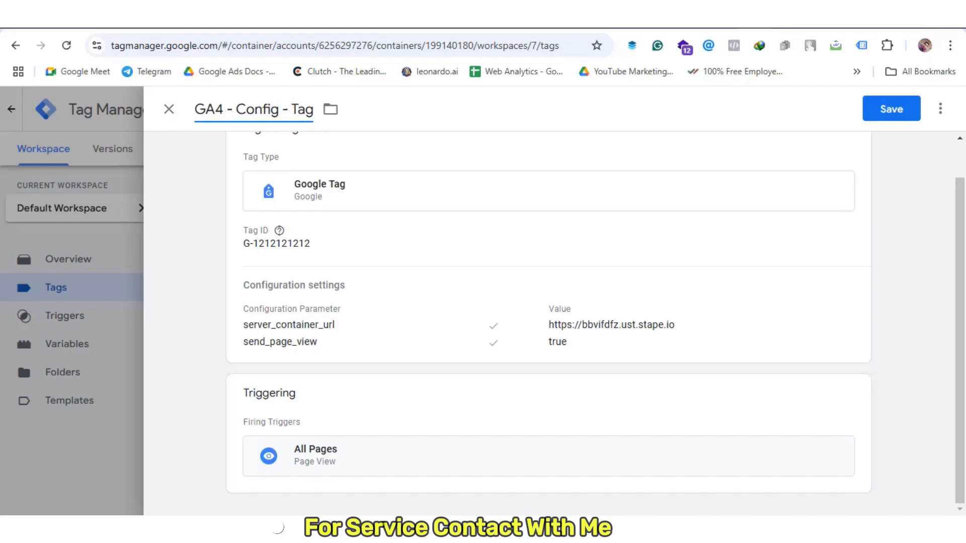
click(885, 111)
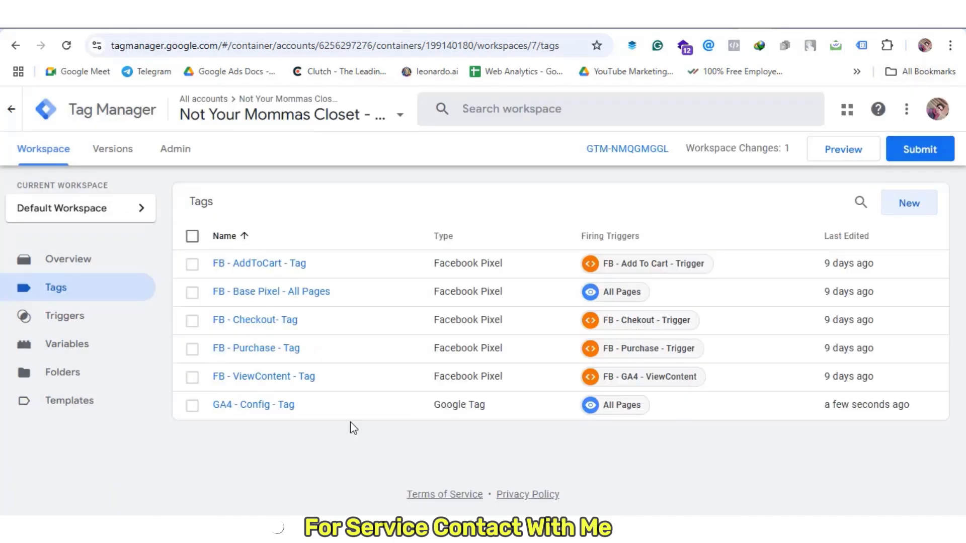
click(76, 355)
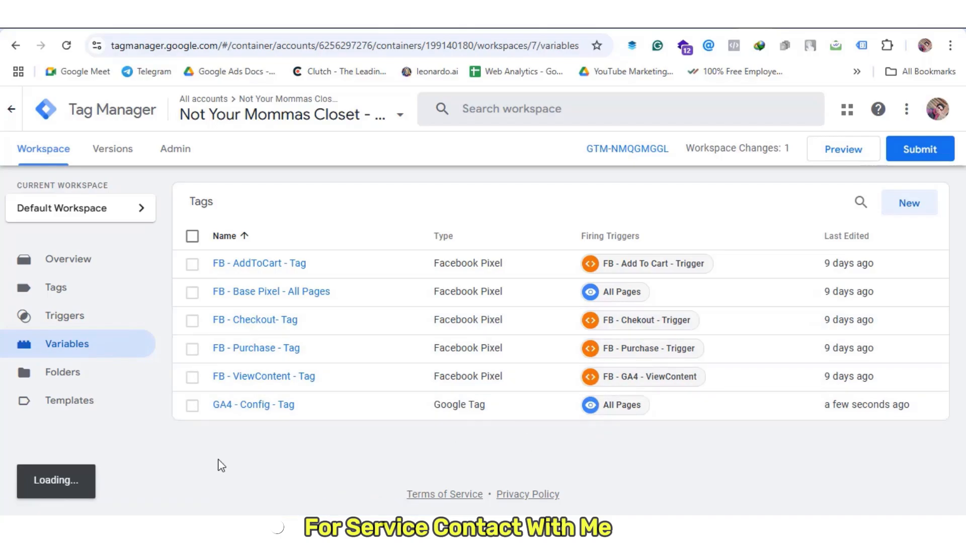
scroll(554, 302, down, 5)
click(907, 110)
click(676, 261)
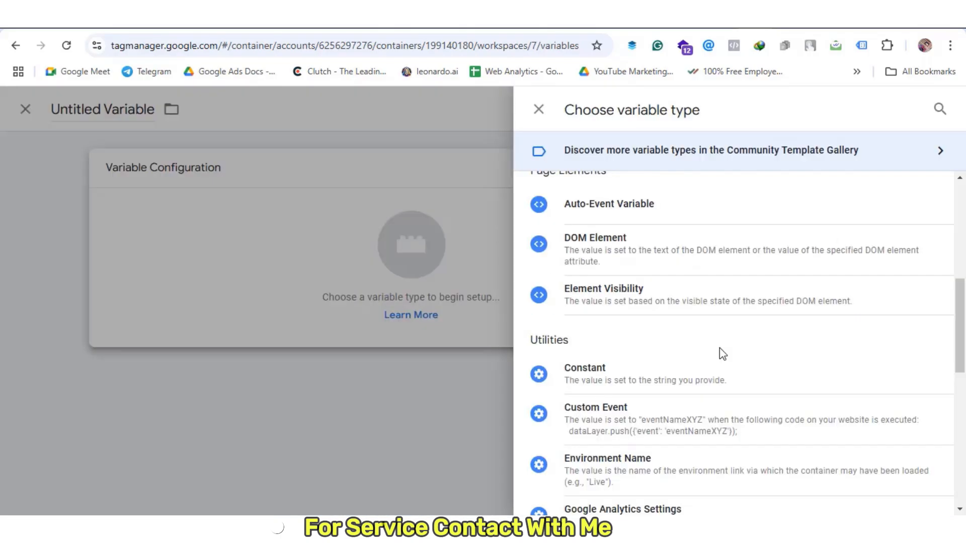
click(696, 381)
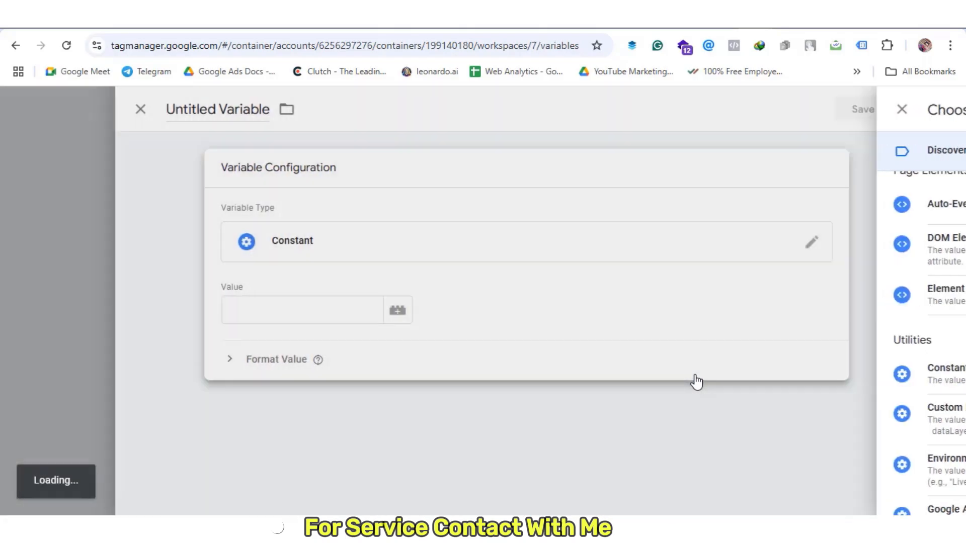
click(370, 306)
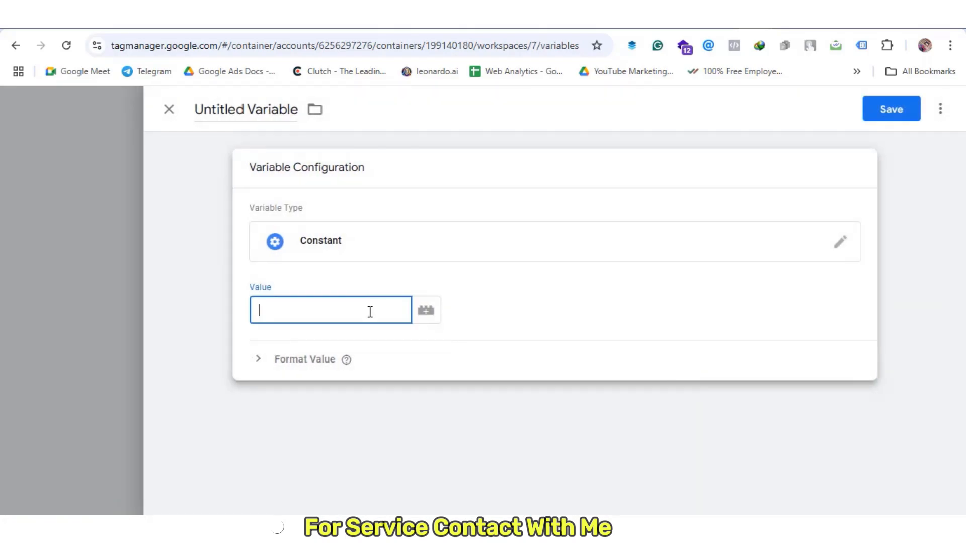
text(G-1212121212)
click(455, 474)
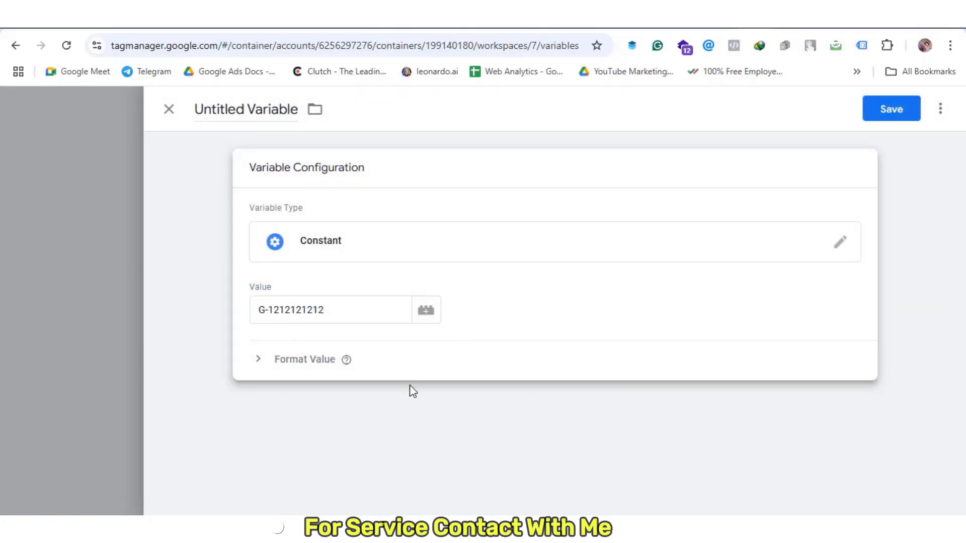
click(254, 111)
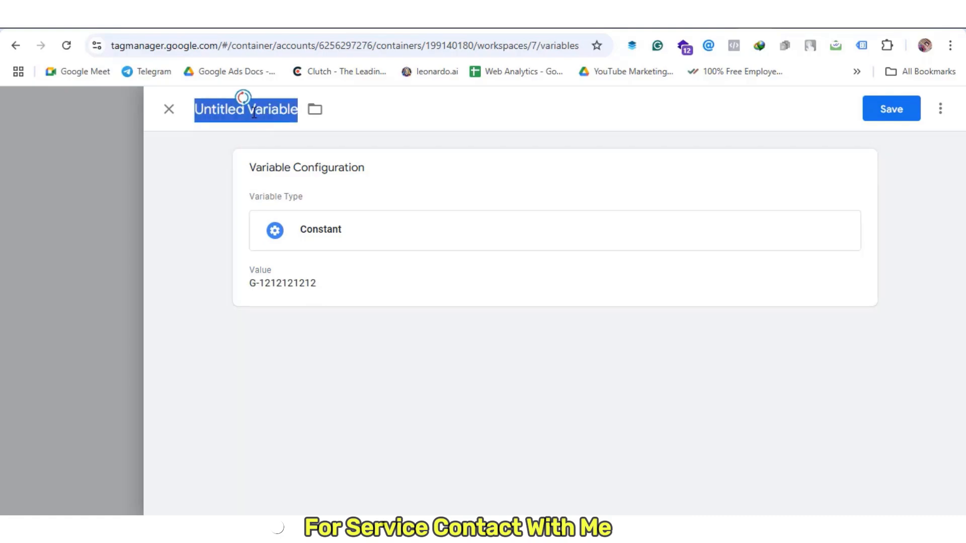
text(GA4)
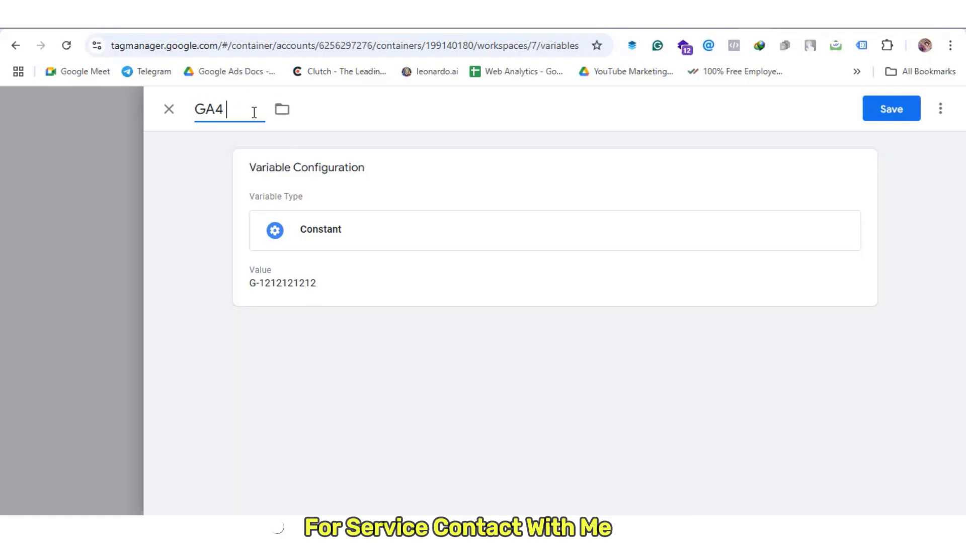
text( Measurement)
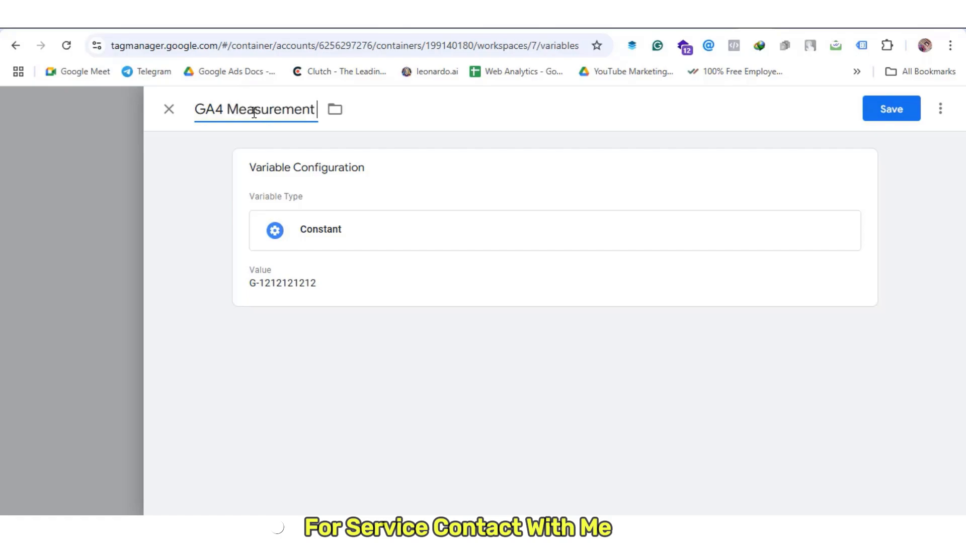
text( Id)
click(888, 110)
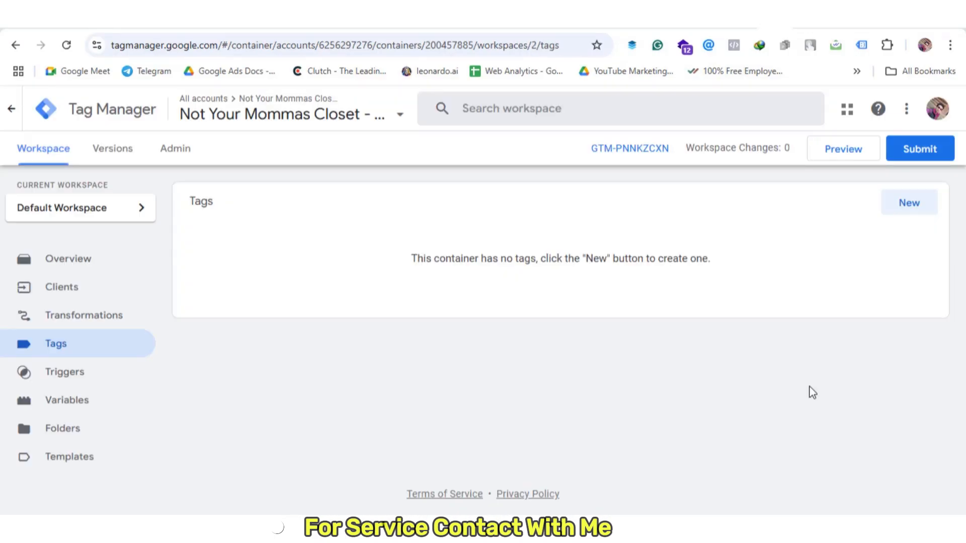
Search the community gallery for 'fac' and add the Conversions API Tag template to a new tag
click(931, 211)
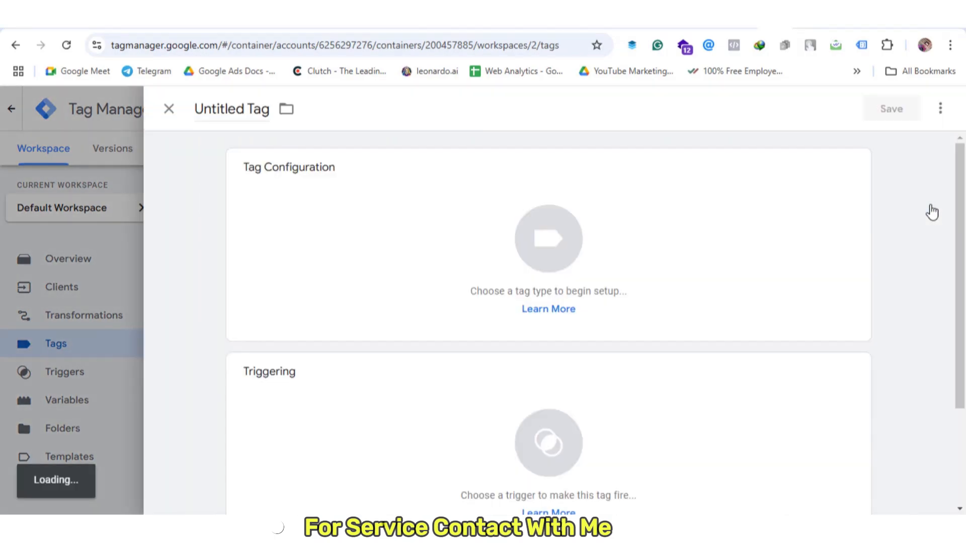
click(812, 215)
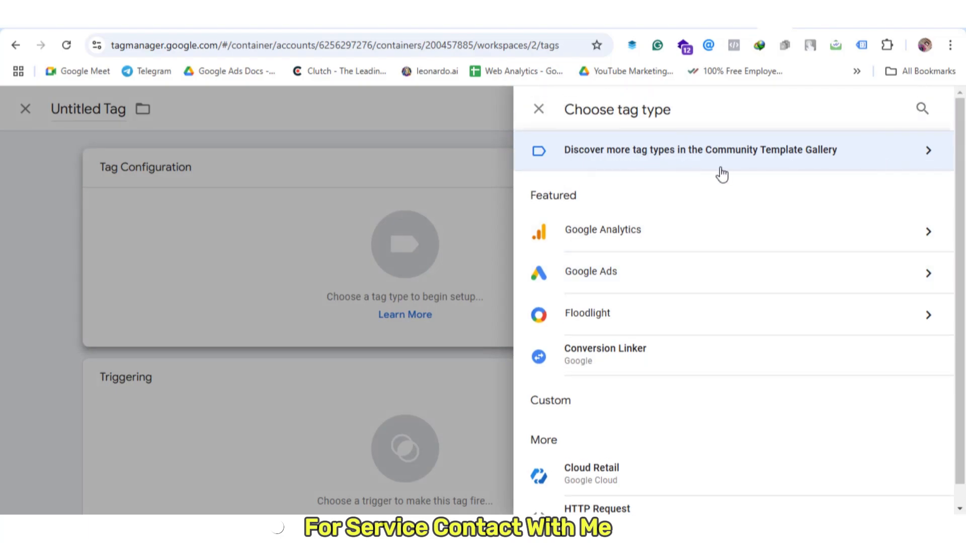
click(850, 162)
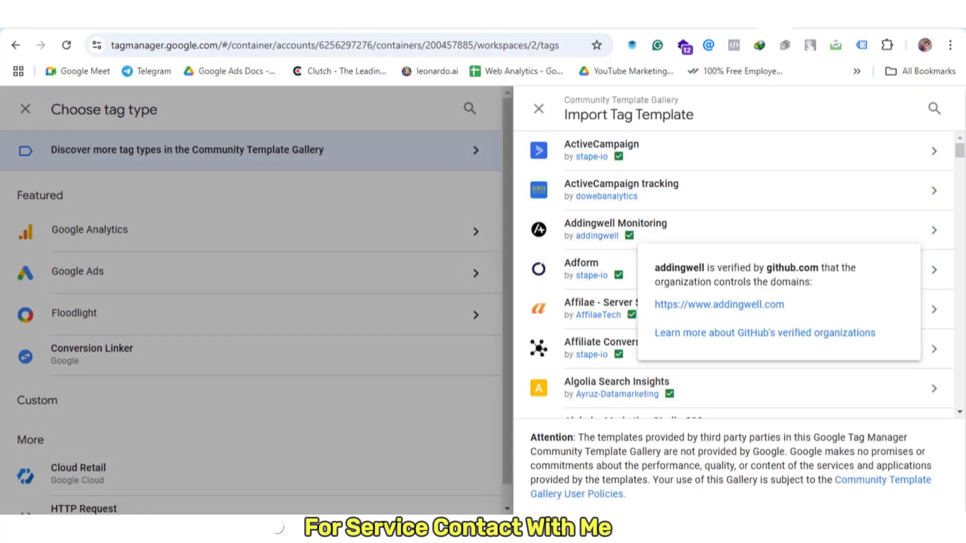
click(932, 115)
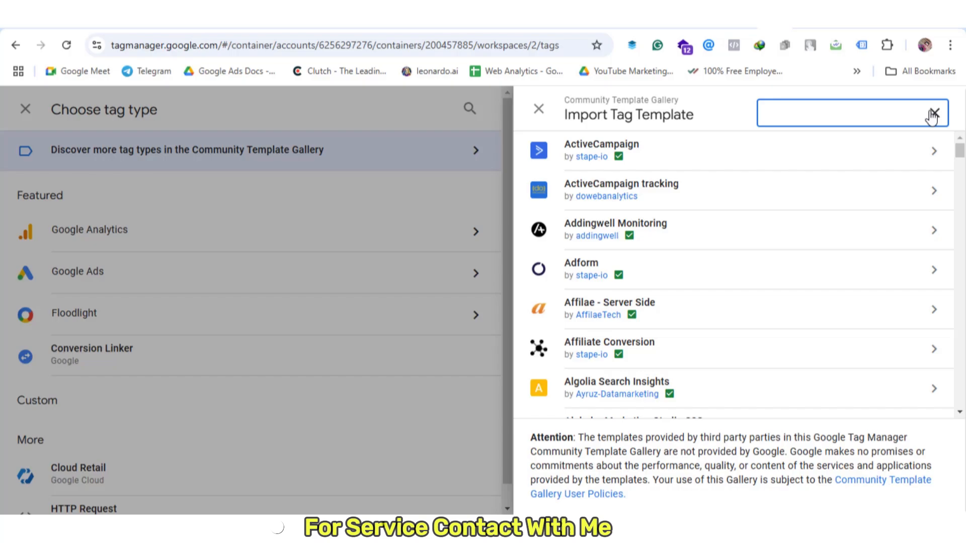
text(facebook)
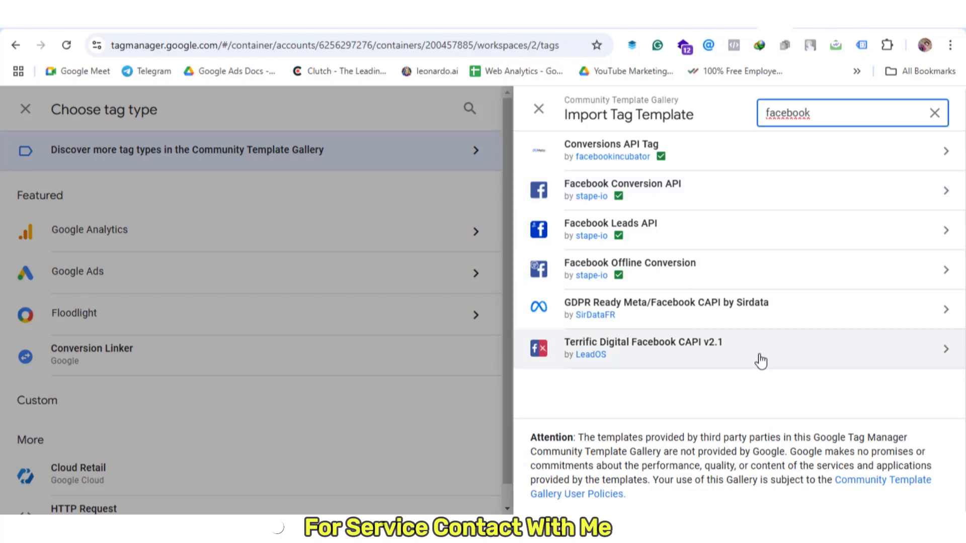
click(414, 318)
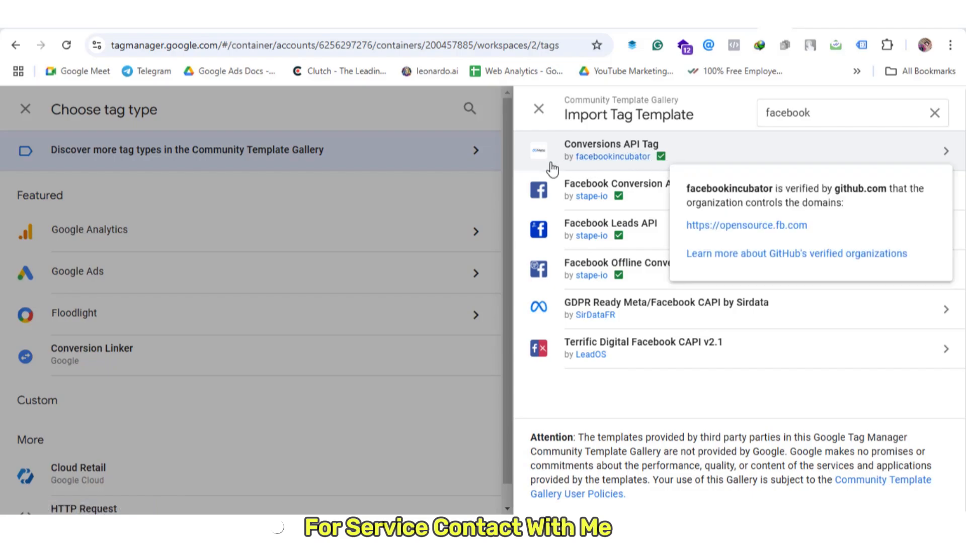
click(715, 158)
click(855, 109)
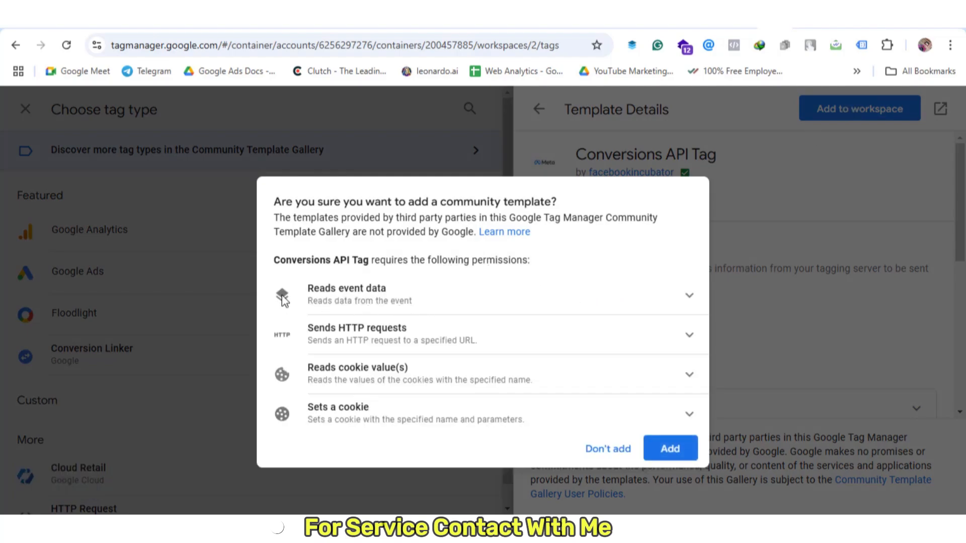
click(670, 448)
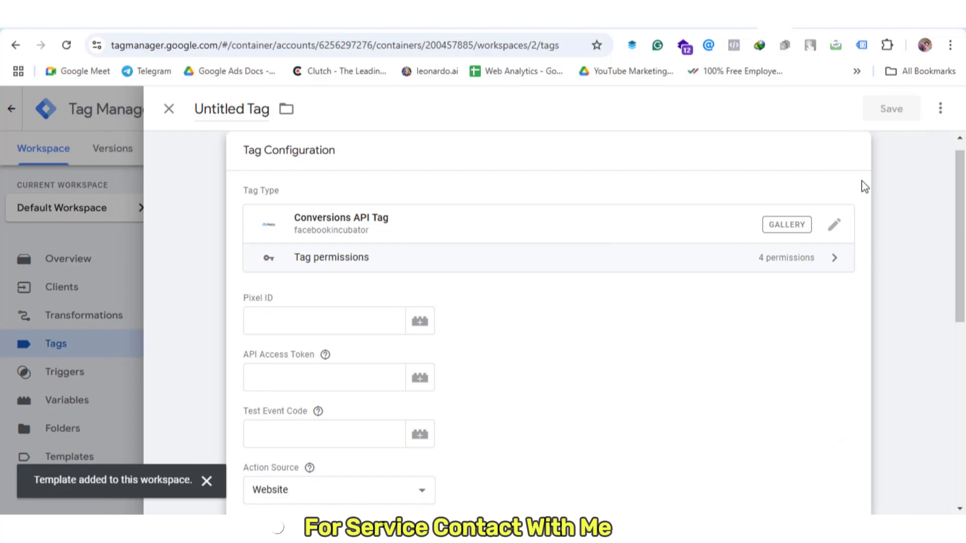
Copy the Not Your Mommas Closet dataset ID from its Events Manager settings
scroll(305, 268, down, 1)
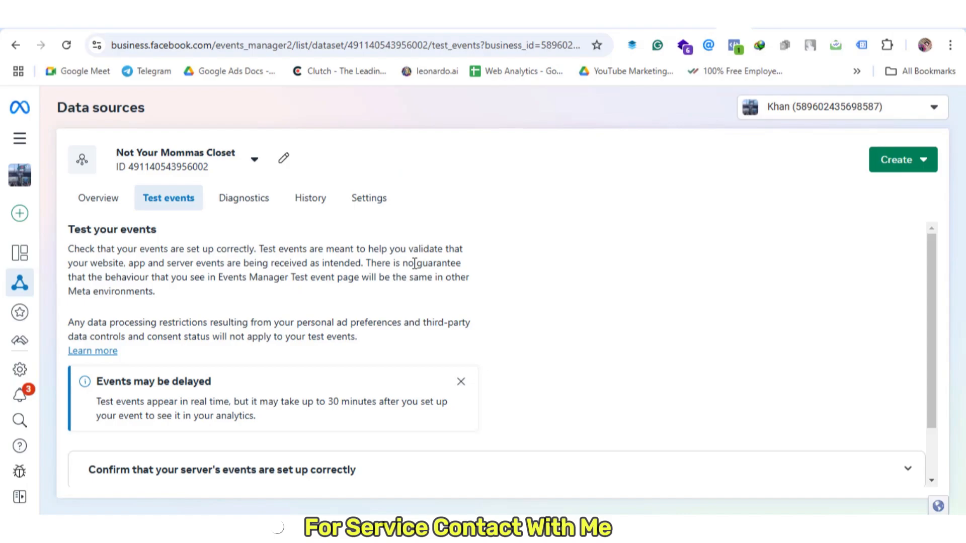
scroll(467, 265, down, 2)
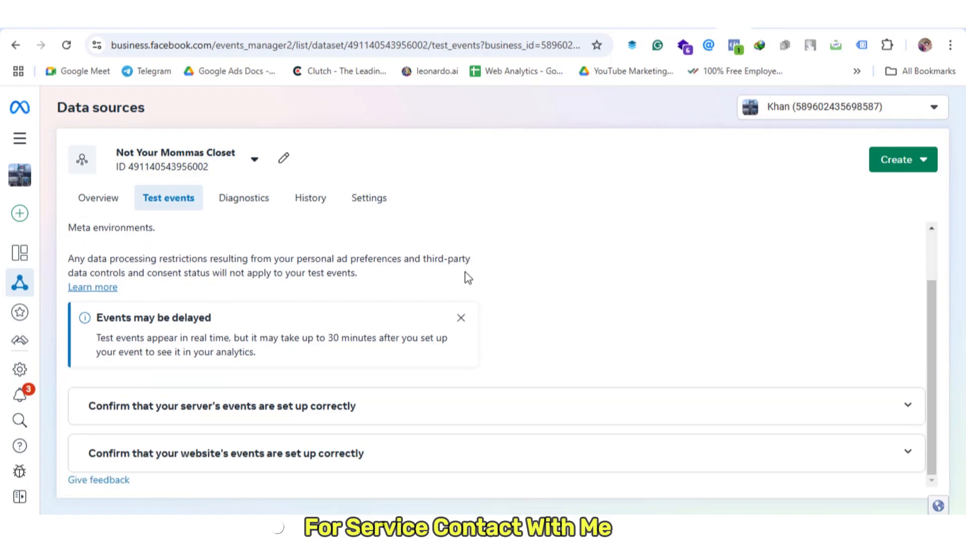
click(368, 204)
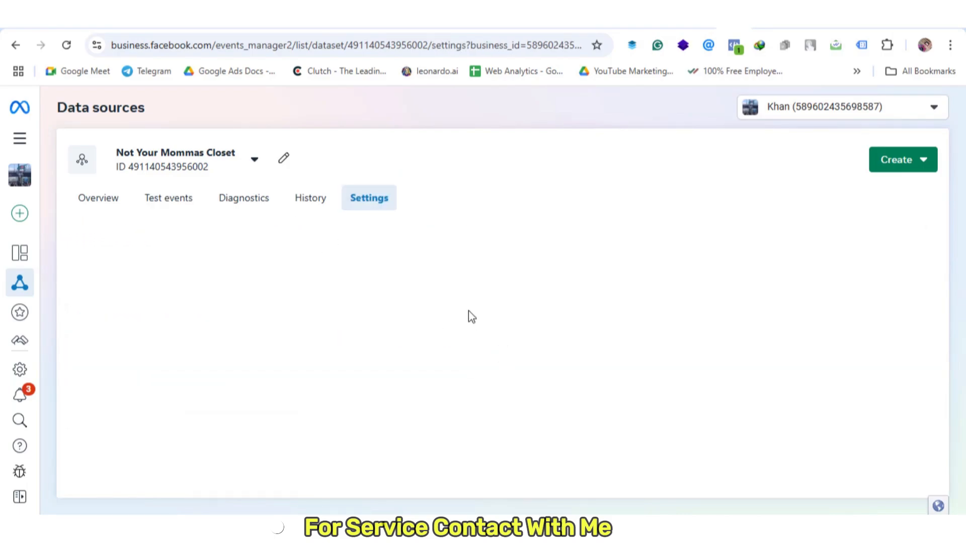
scroll(466, 301, down, 1)
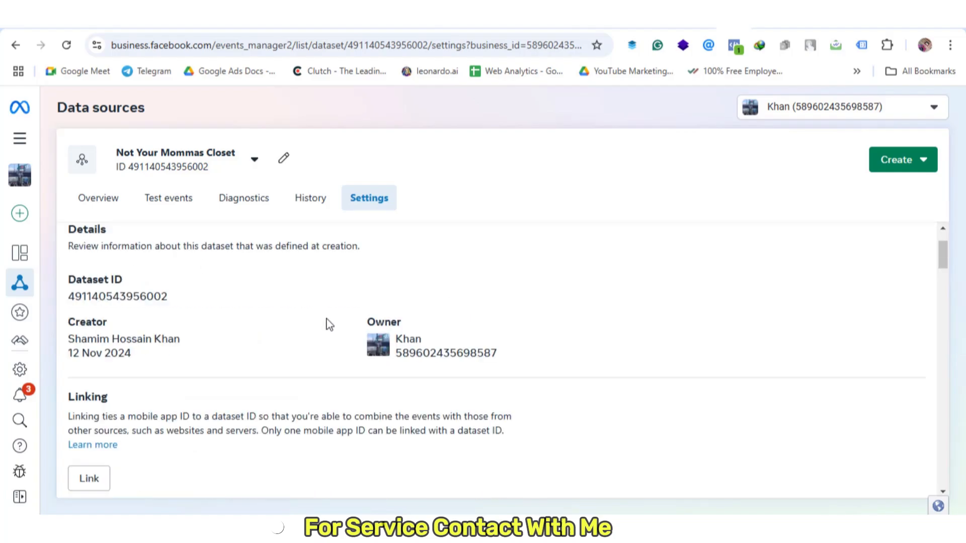
click(119, 302)
click(775, 16)
Paste the copied dataset ID into the tag's Pixel ID field
click(318, 251)
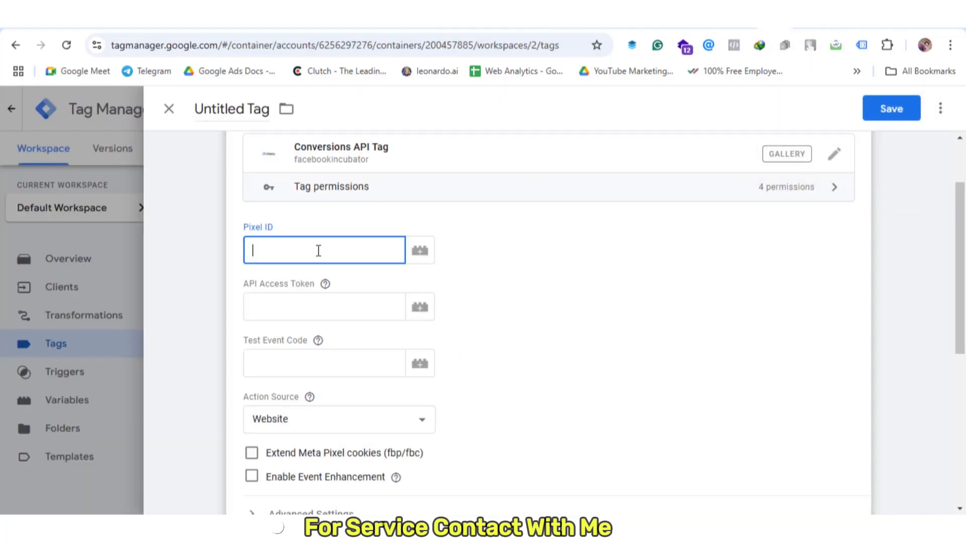
key(ctrl+v)
click(321, 307)
scroll(307, 316, down, 2)
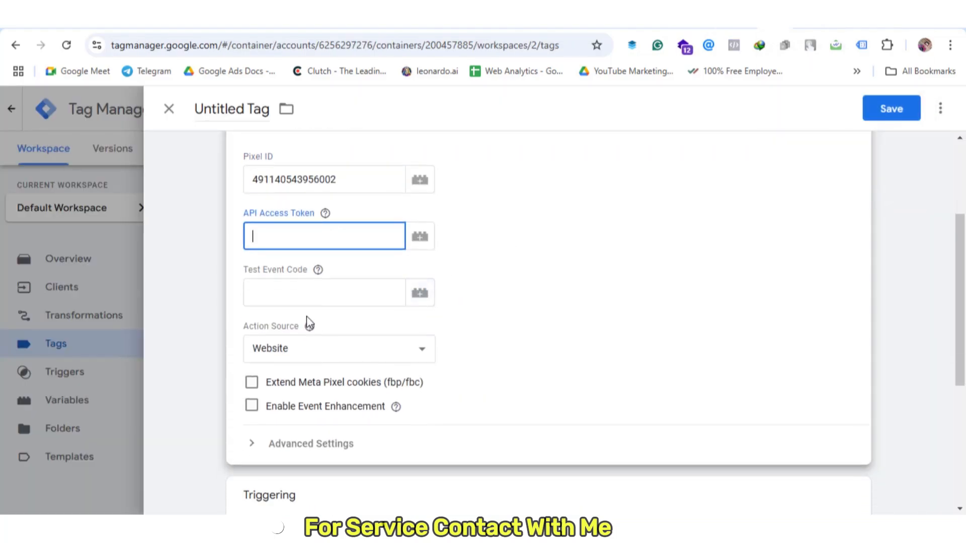
click(307, 230)
Generate a Conversions API access token in Events Manager and paste it into the tag's API Access Token
click(733, 16)
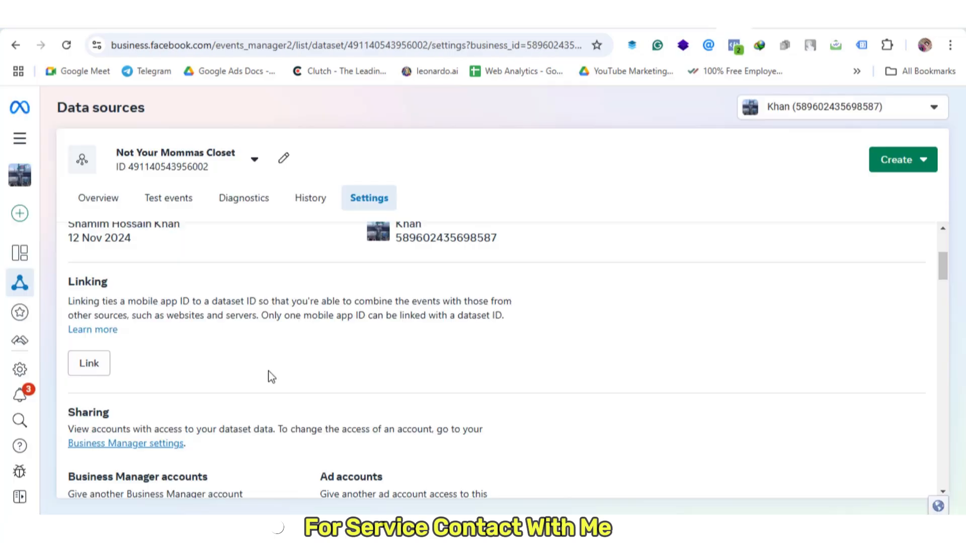
scroll(269, 376, down, 3)
scroll(269, 376, down, 6)
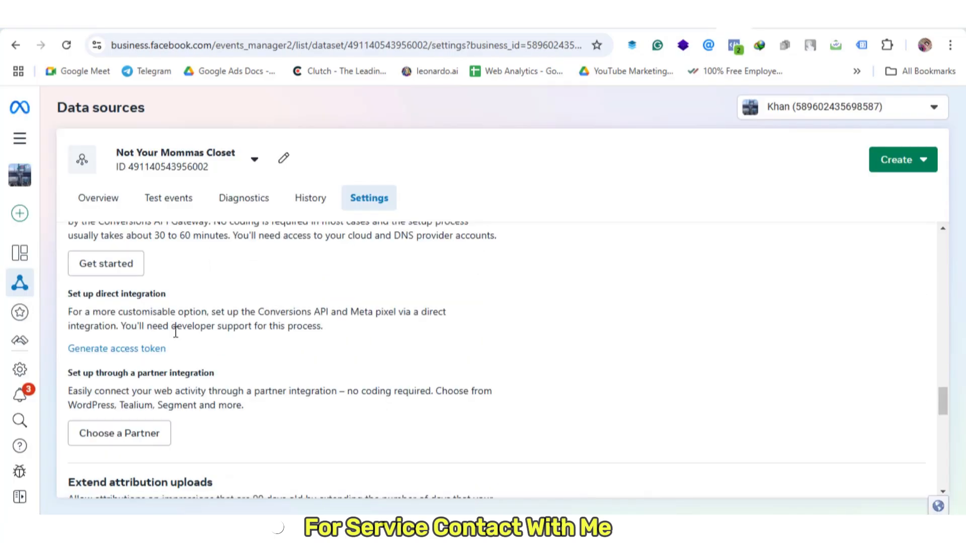
click(95, 354)
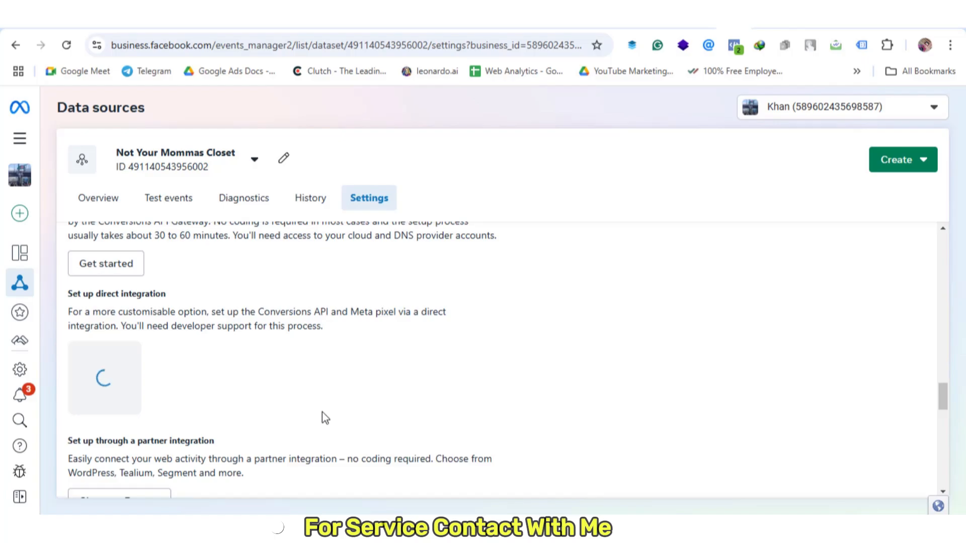
click(312, 427)
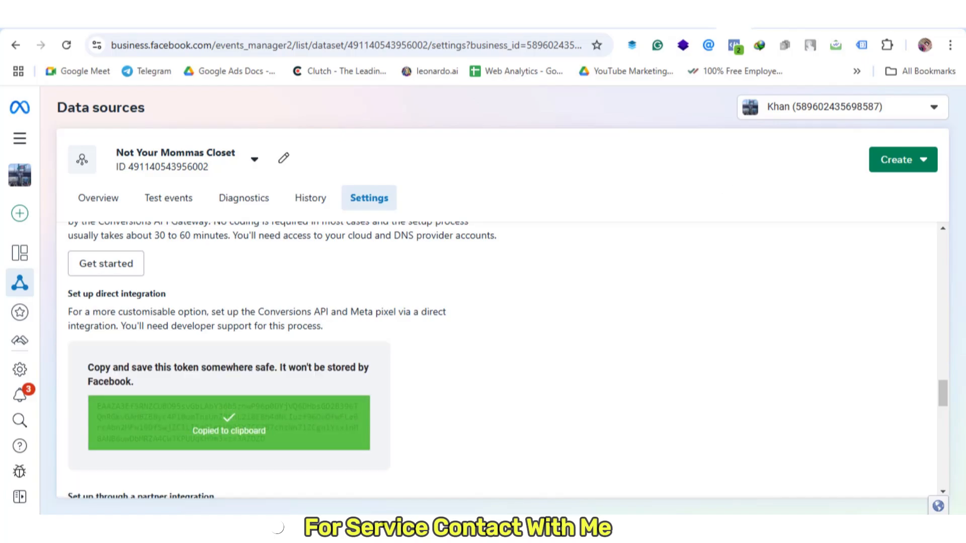
click(775, 17)
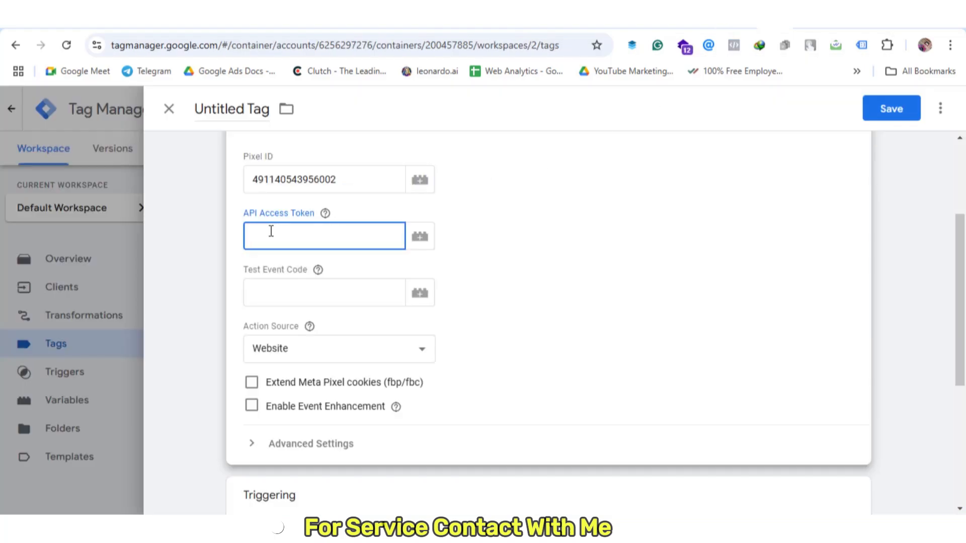
key(ctrl+v)
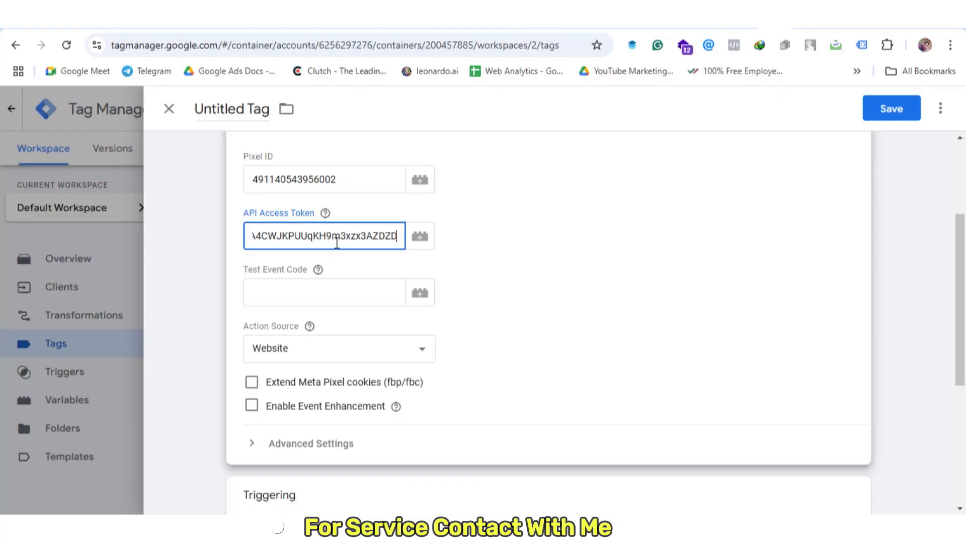
click(306, 296)
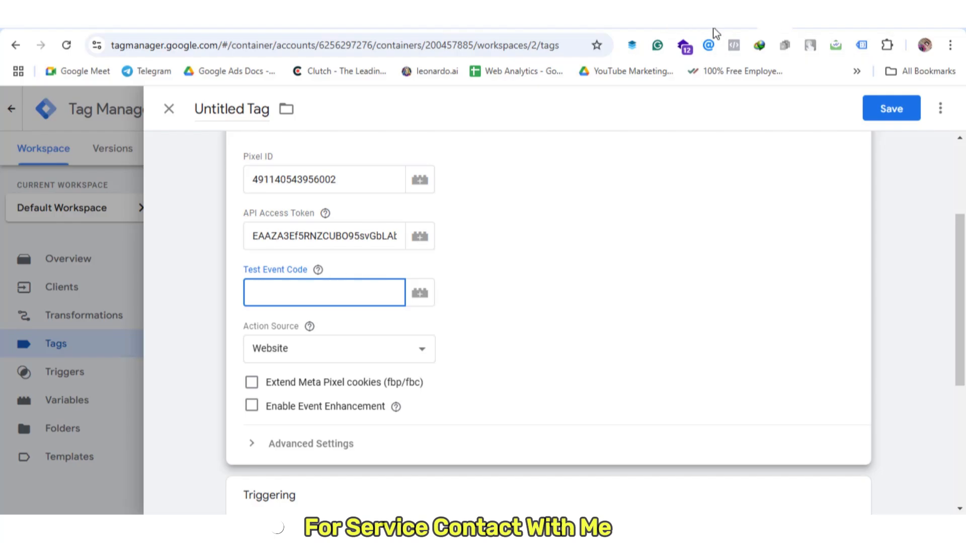
click(735, 17)
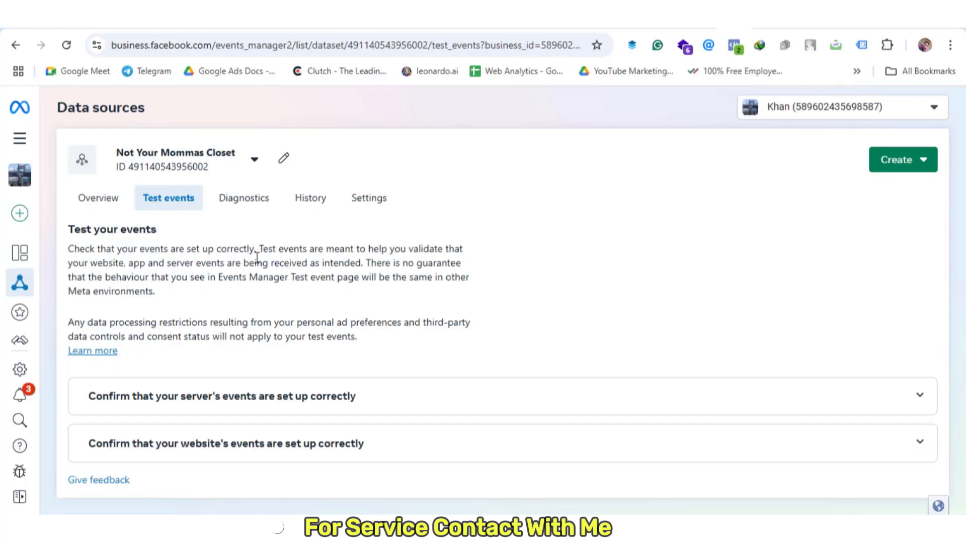
Copy test event code TEST70444 from the server events setup instructions on Test events
click(212, 403)
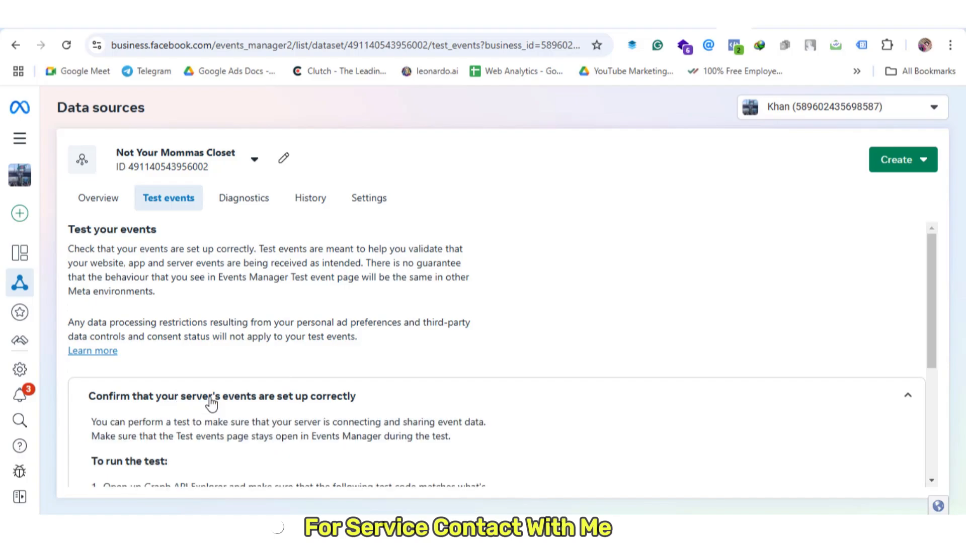
scroll(278, 387, down, 3)
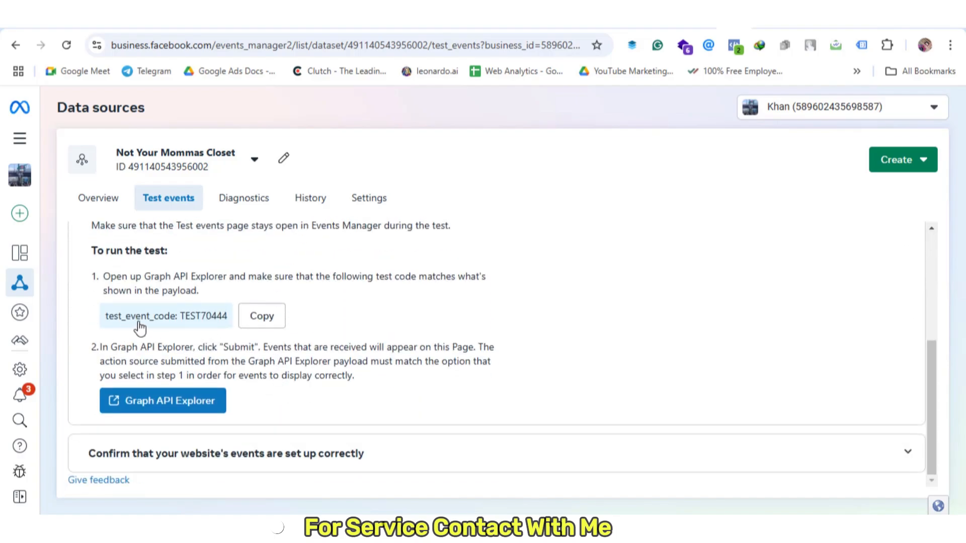
click(260, 319)
Paste TEST70444 into the Conversions API tag's Test Event Code and bring up its trigger list
click(770, 28)
click(787, 28)
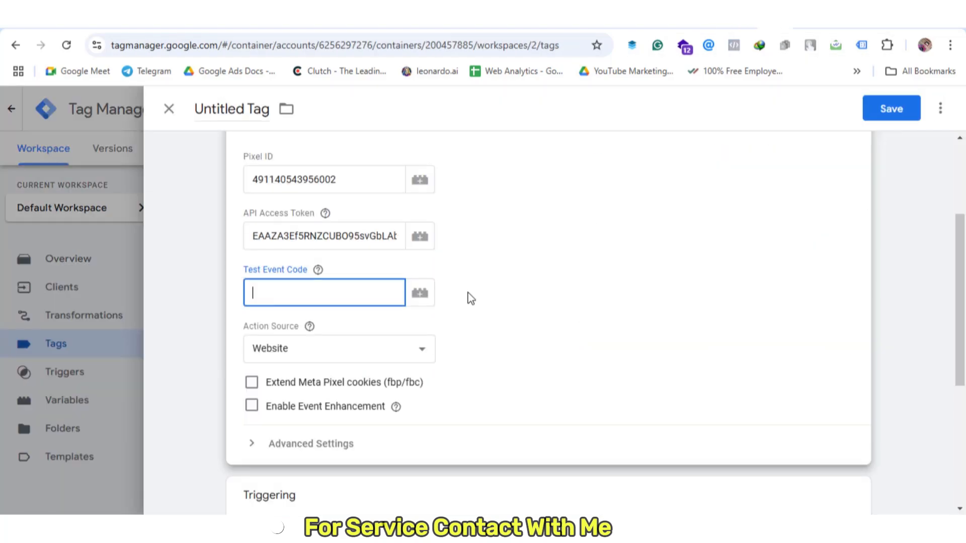
key(ctrl+v)
click(752, 409)
scroll(472, 395, down, 4)
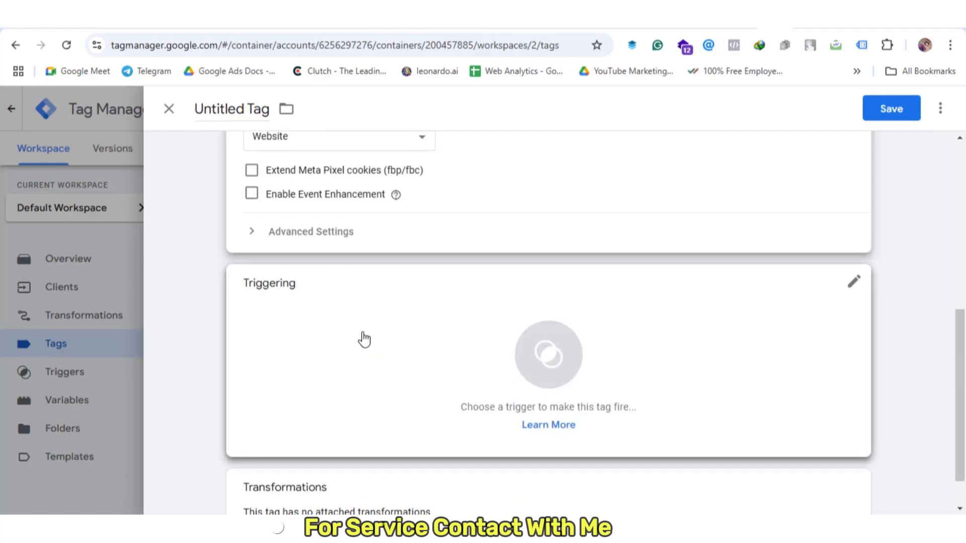
click(571, 332)
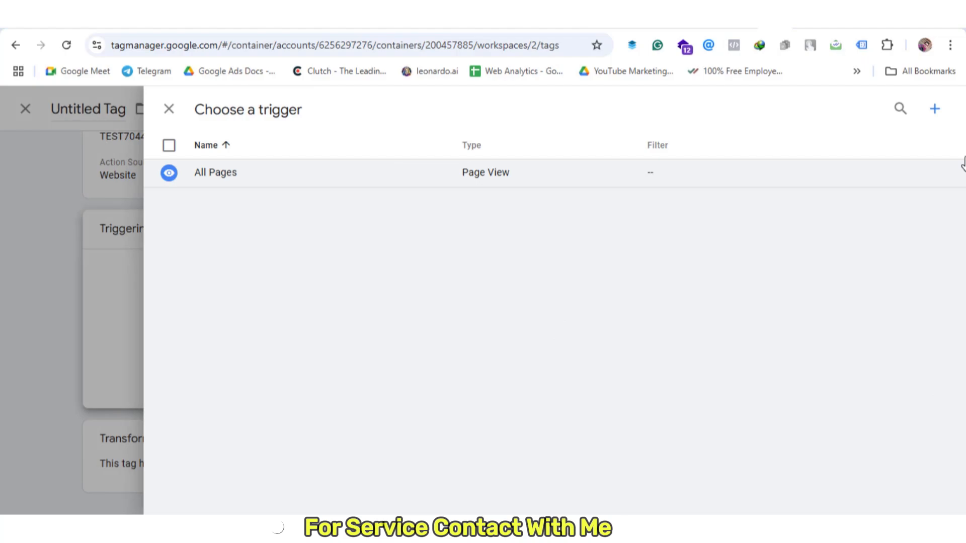
Start a new Custom trigger that fires on some events
click(934, 110)
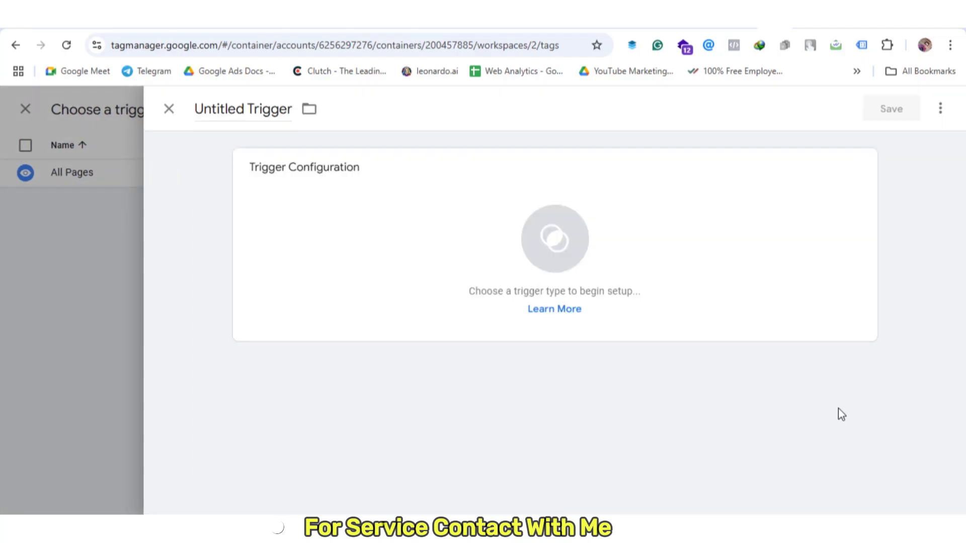
click(613, 217)
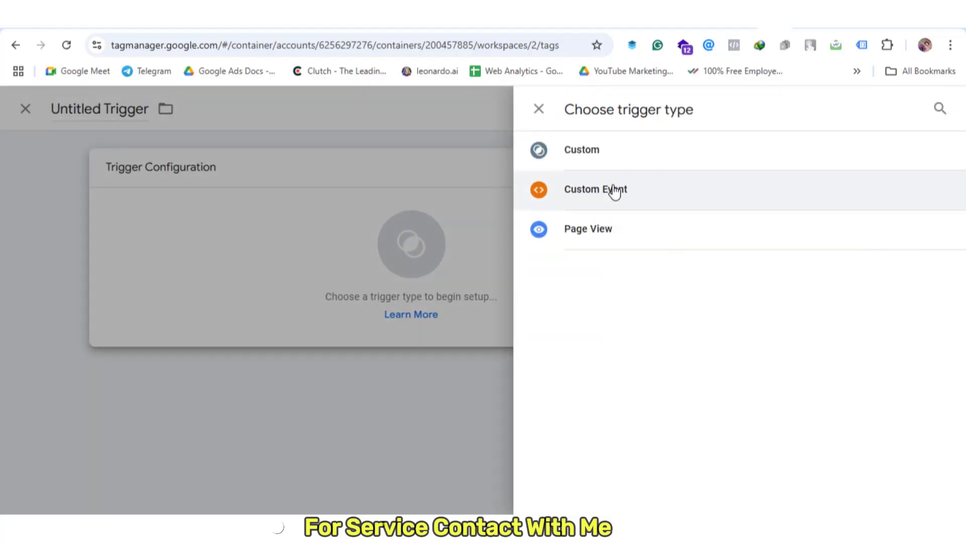
click(606, 154)
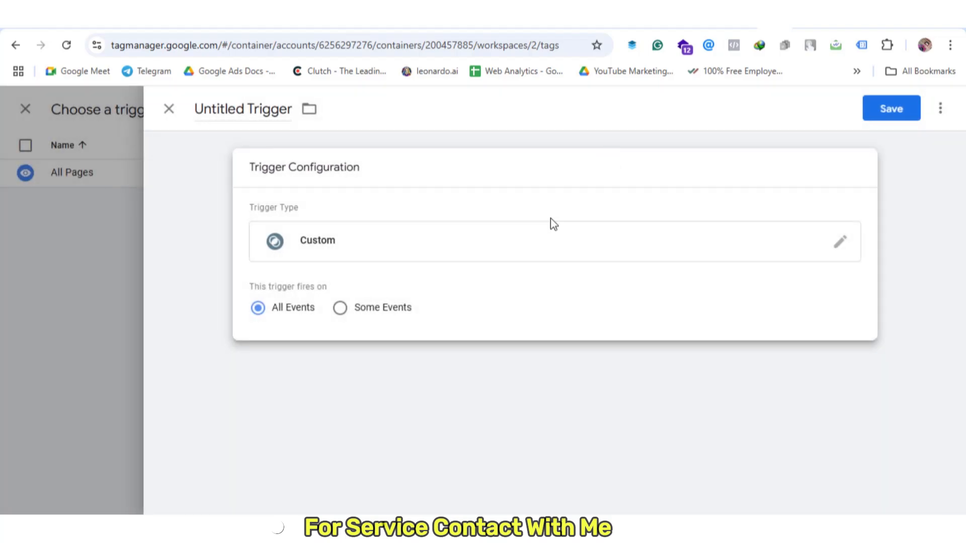
click(360, 309)
Set the trigger condition to the built-in Client Name variable equals GA4
click(404, 366)
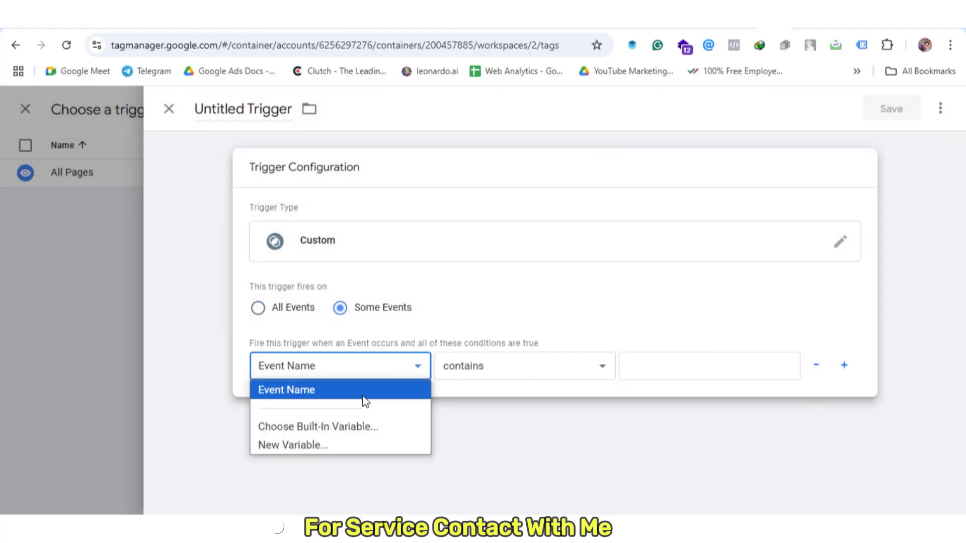
click(352, 428)
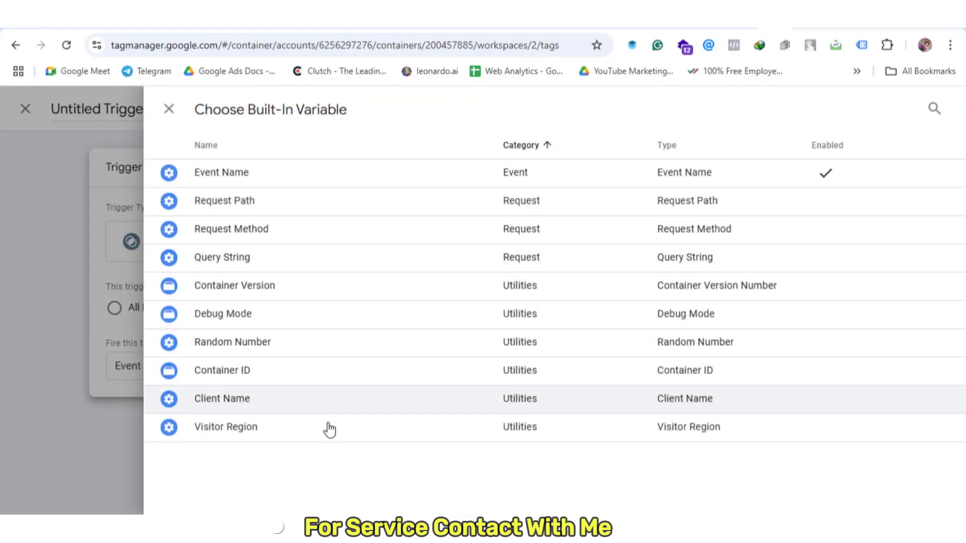
click(317, 402)
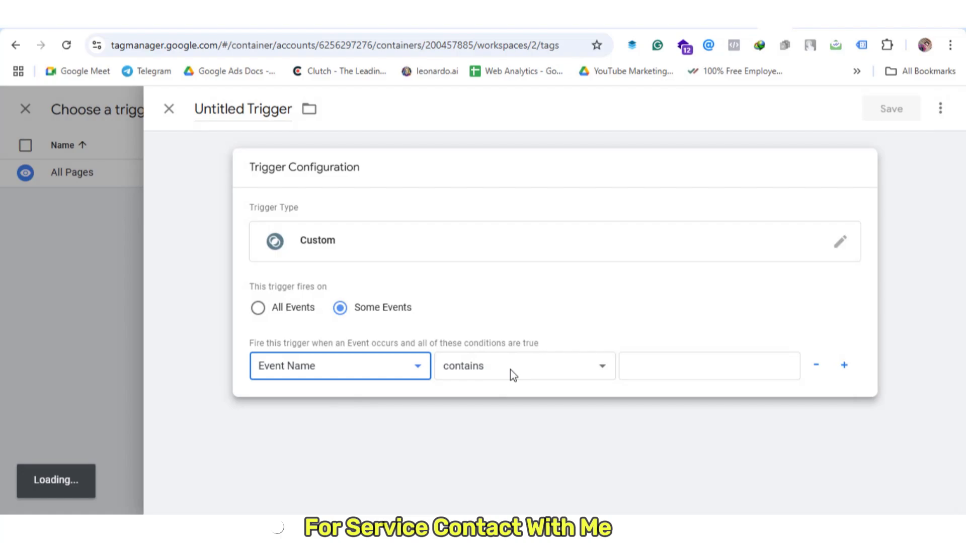
click(518, 370)
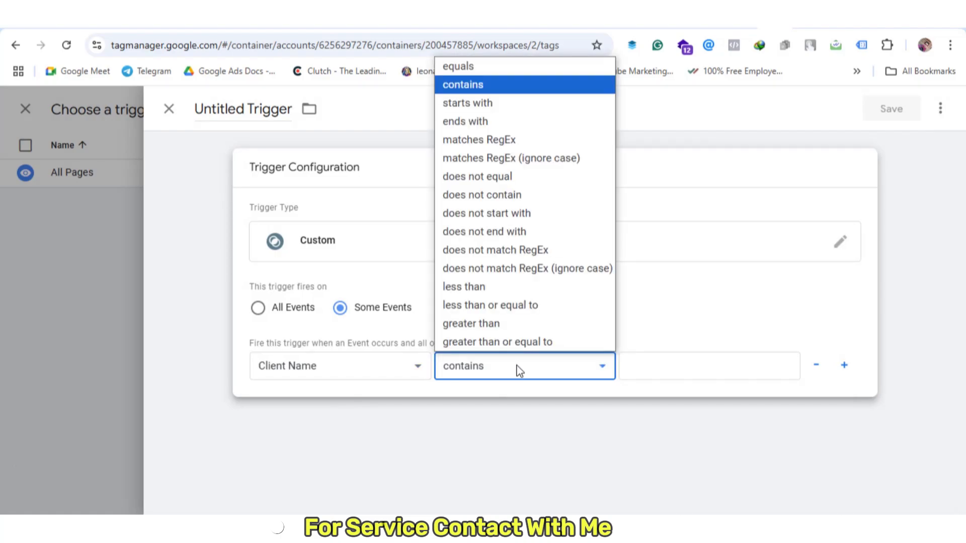
click(849, 415)
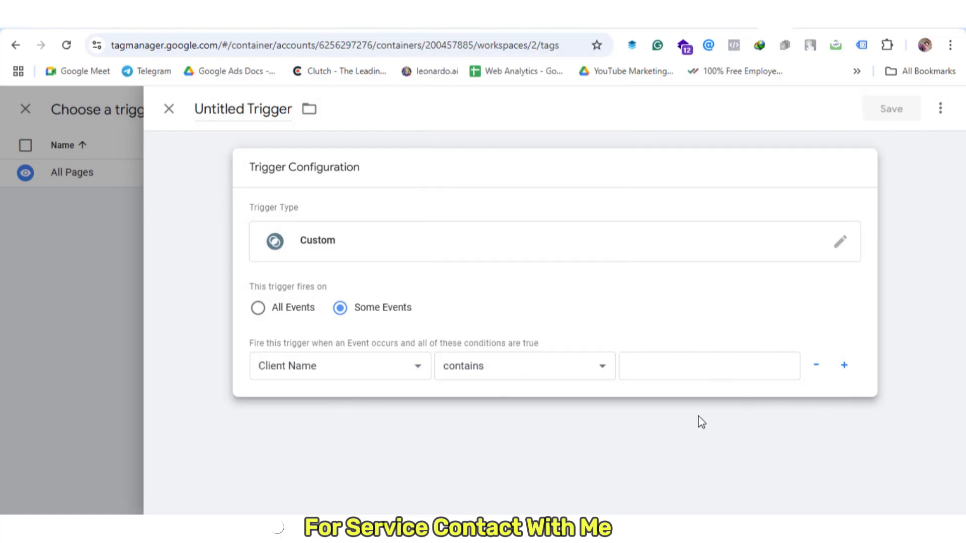
click(514, 378)
click(508, 65)
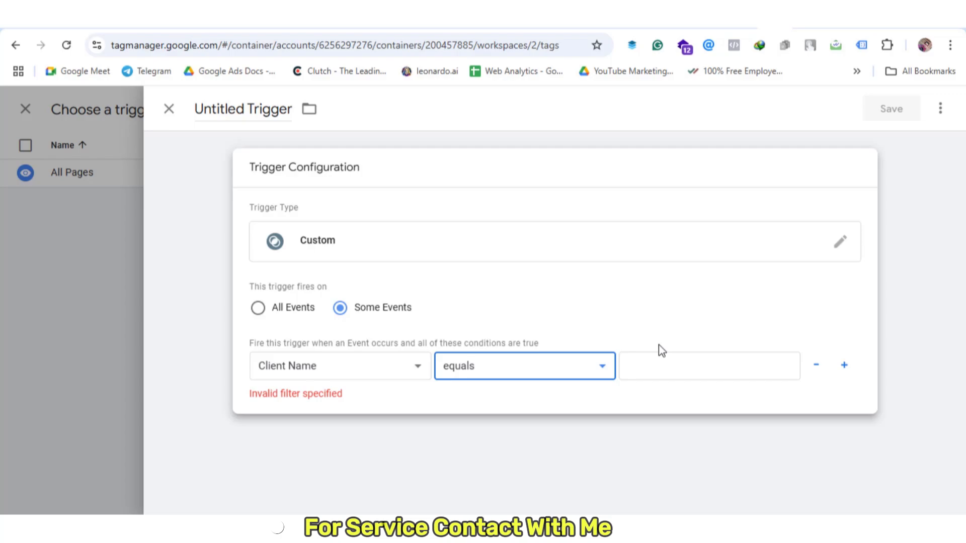
click(677, 366)
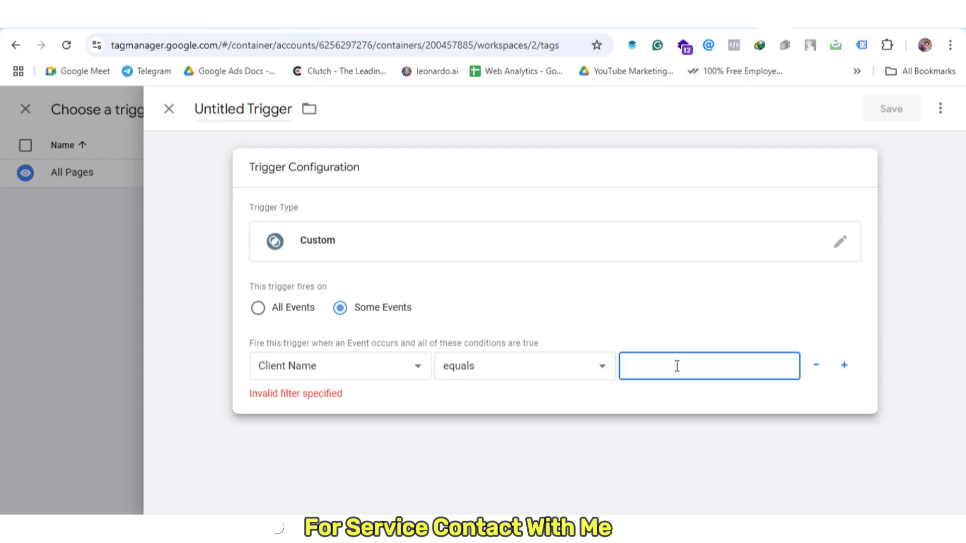
text(GA4)
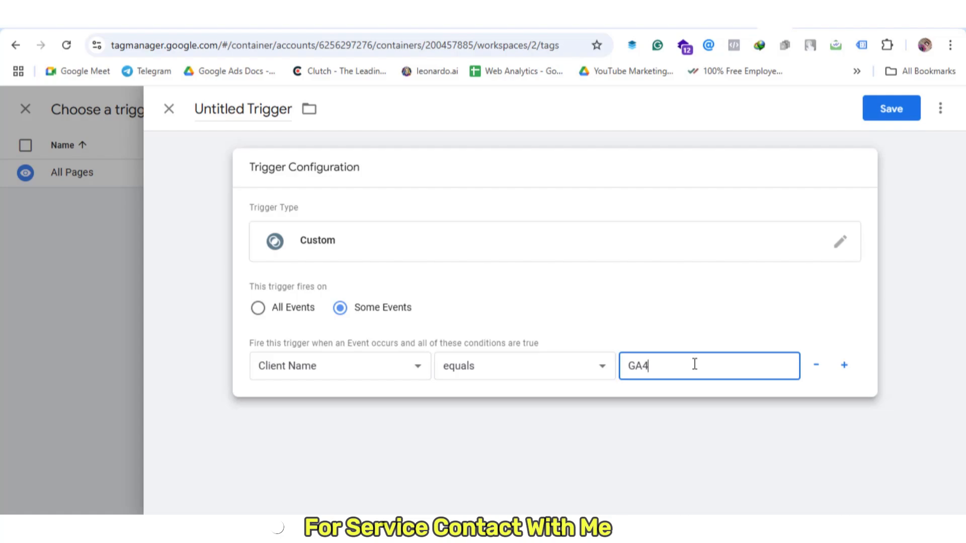
click(838, 412)
Name the trigger 'Client Name - GA4' and save it
drag(246, 111, 104, 91)
triple_click(238, 109)
text(Cli)
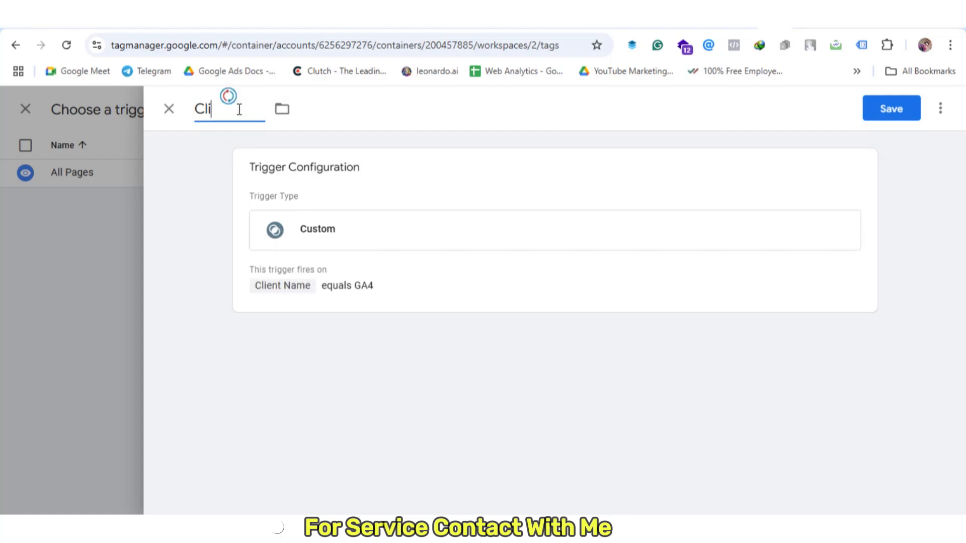
text(ent Nam)
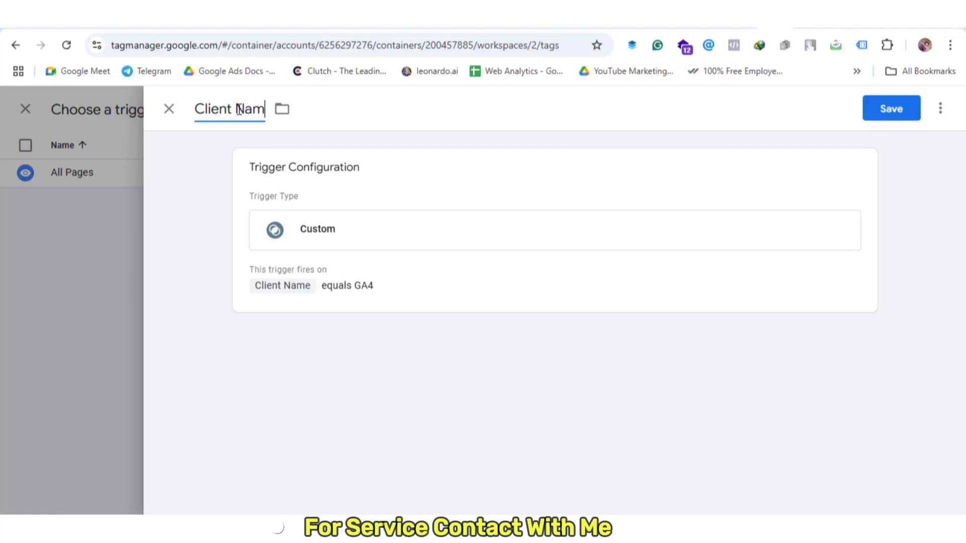
text(e - GA4)
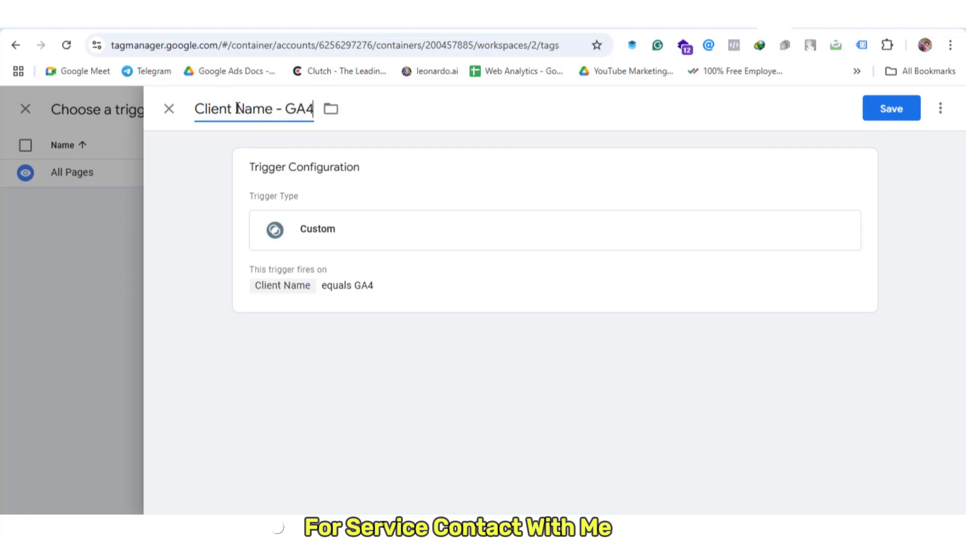
click(891, 114)
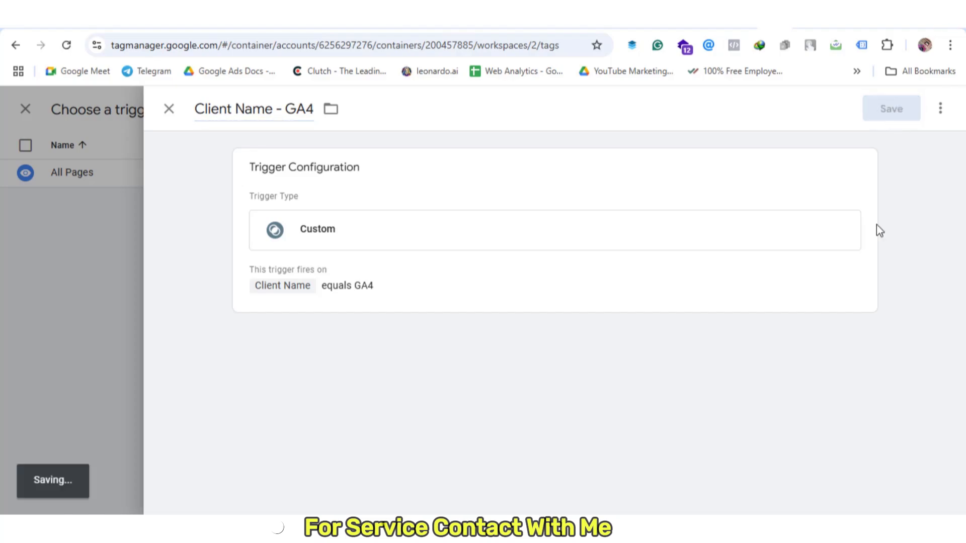
Rename the Conversions API tag to 'Facebook CAPI - Tag' and save it
click(245, 108)
drag(245, 108, 91, 94)
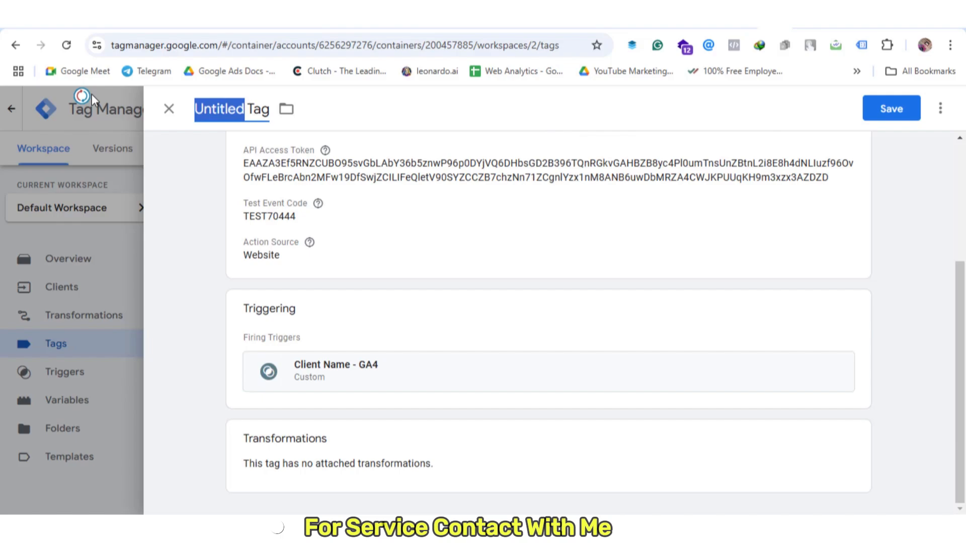
text(V)
key(BackSpace)
text(C)
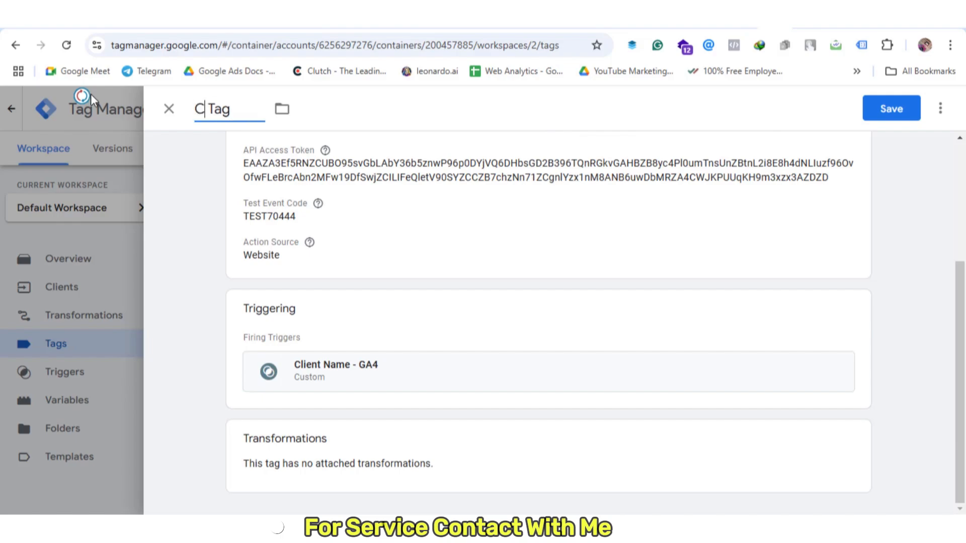
key(BackSpace)
text(Face book)
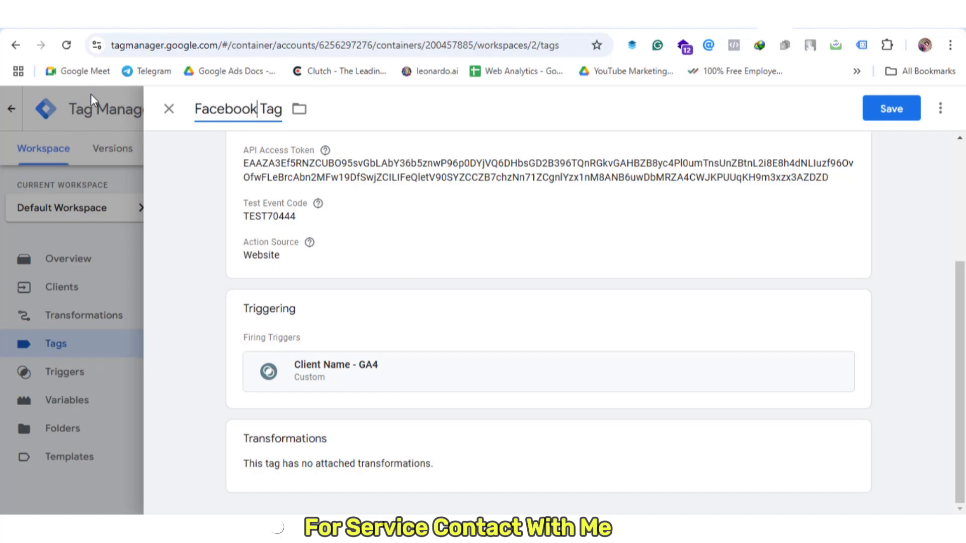
text(C )
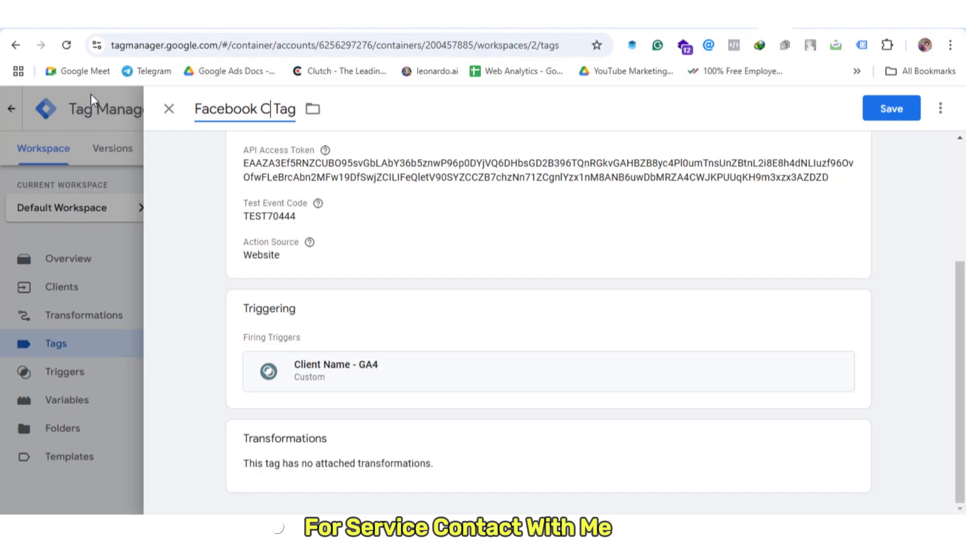
text(A)
text(PI )
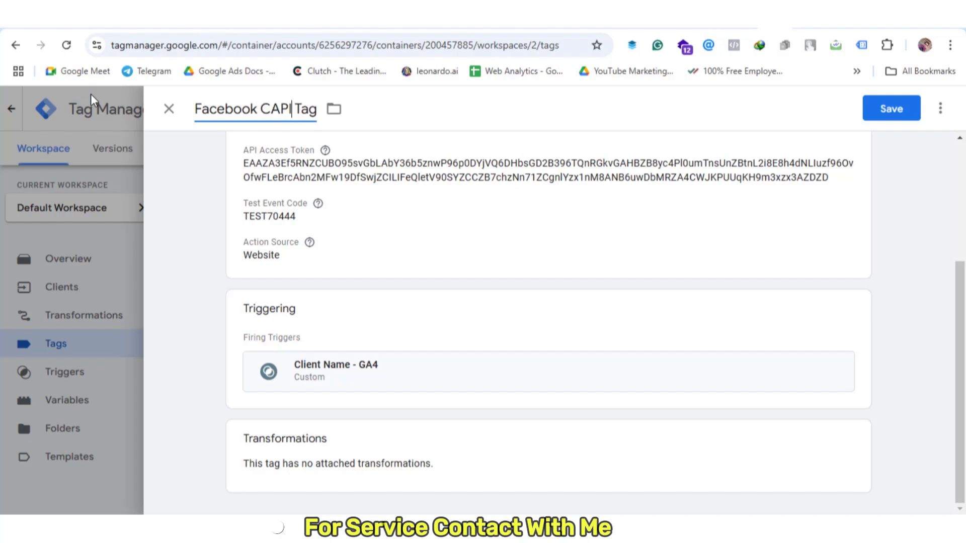
text(-)
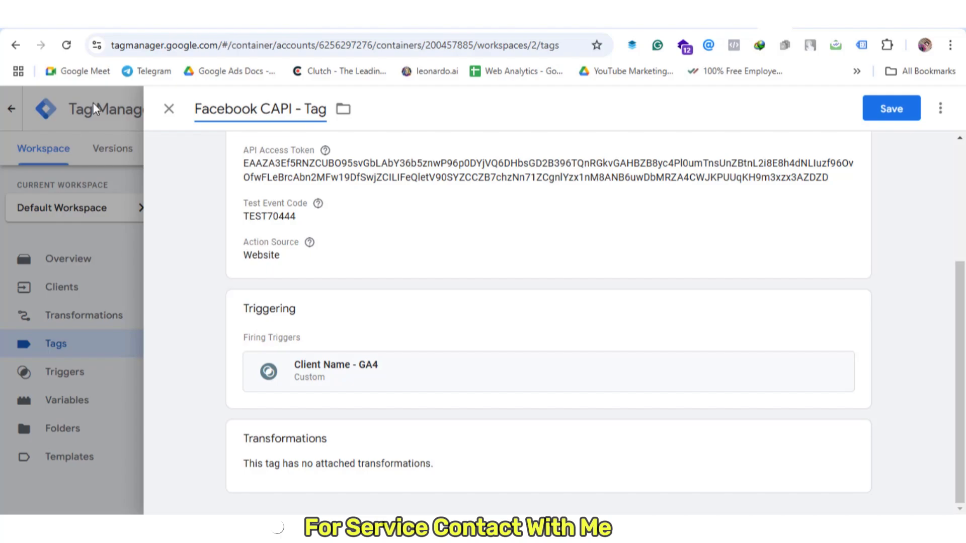
click(905, 115)
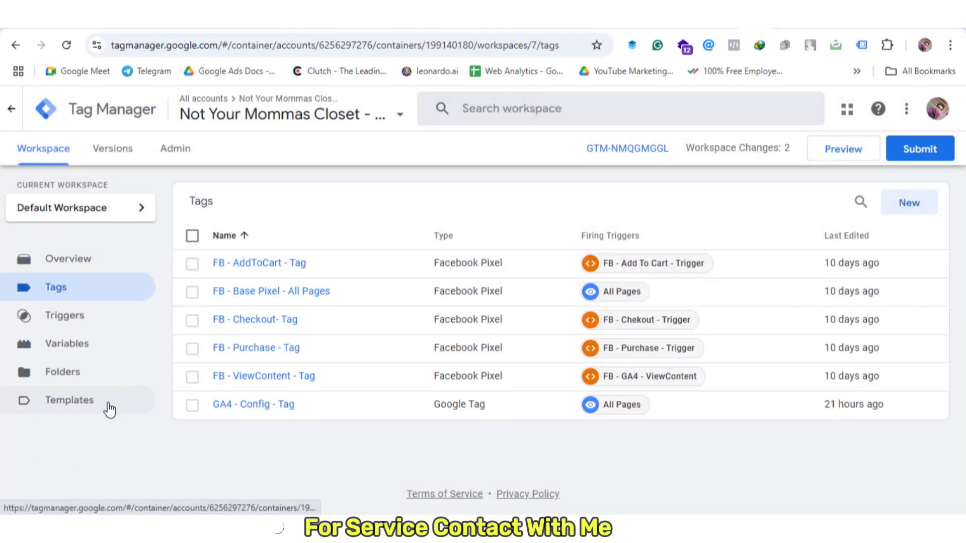
Search the Community Template Gallery for 'event' and add the Event Id variable template to the workspace
click(109, 410)
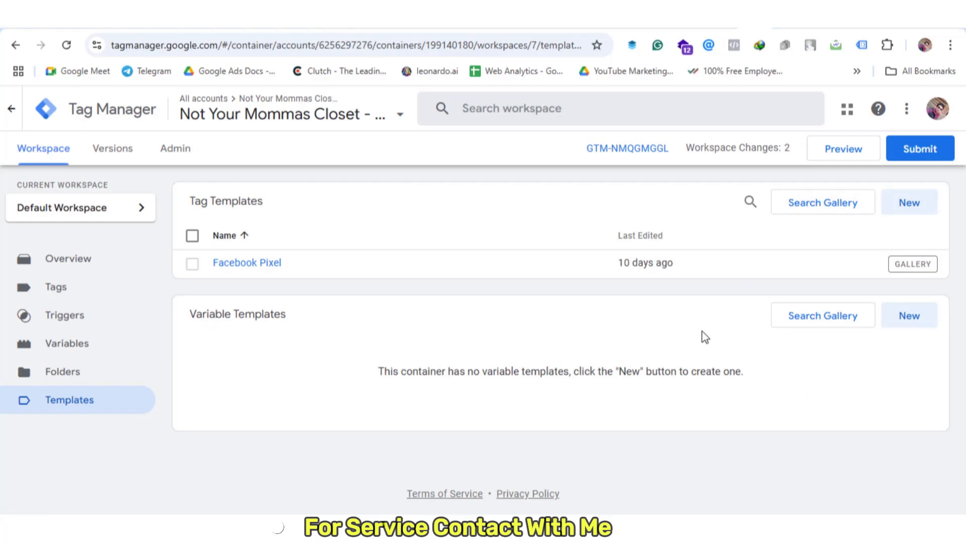
click(836, 325)
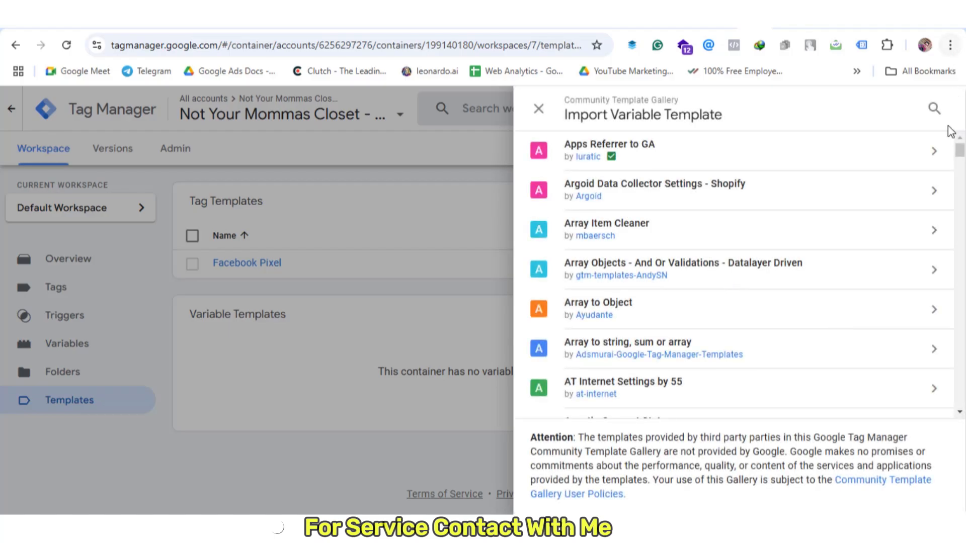
click(934, 109)
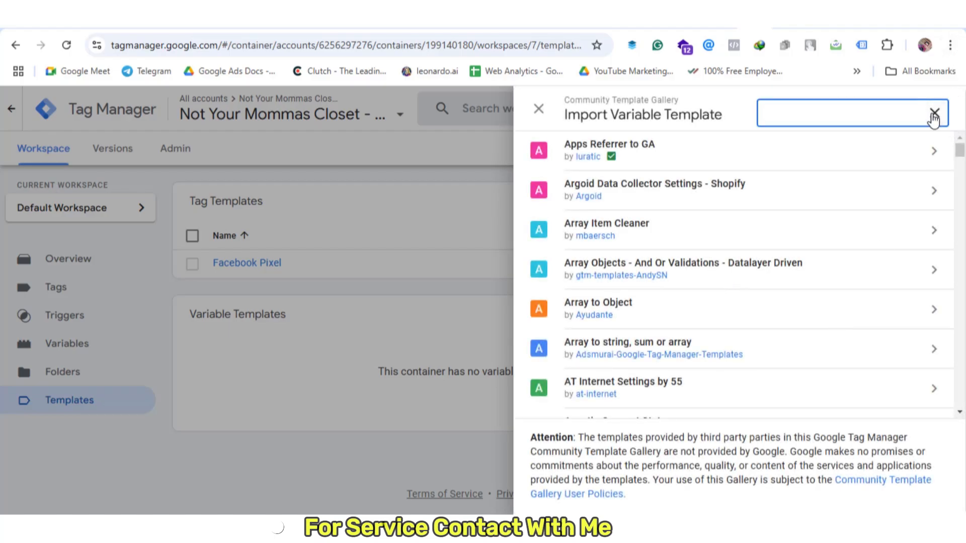
text(event)
click(708, 195)
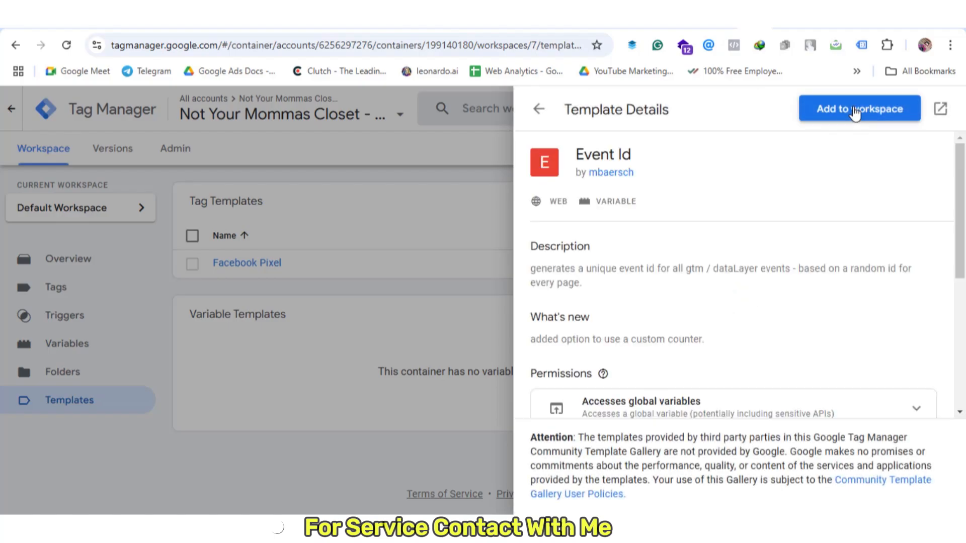
click(855, 113)
click(663, 371)
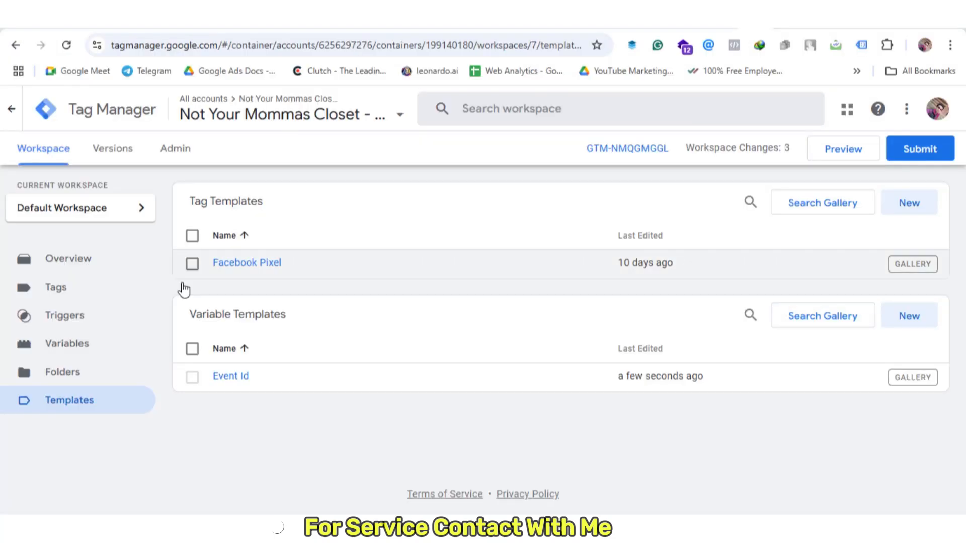
Create a user-defined variable of type Event Id named 'Event ID' and save it
click(96, 352)
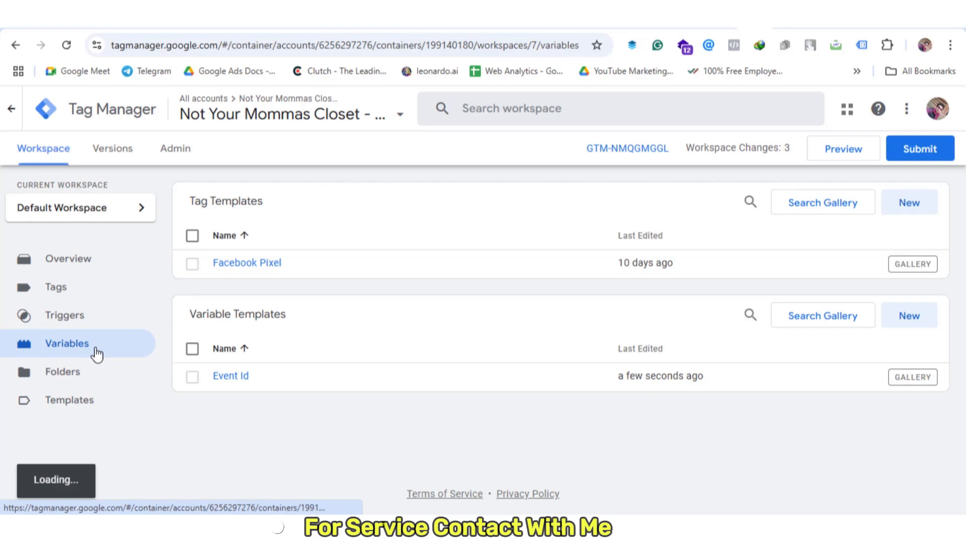
scroll(434, 312, down, 3)
click(891, 291)
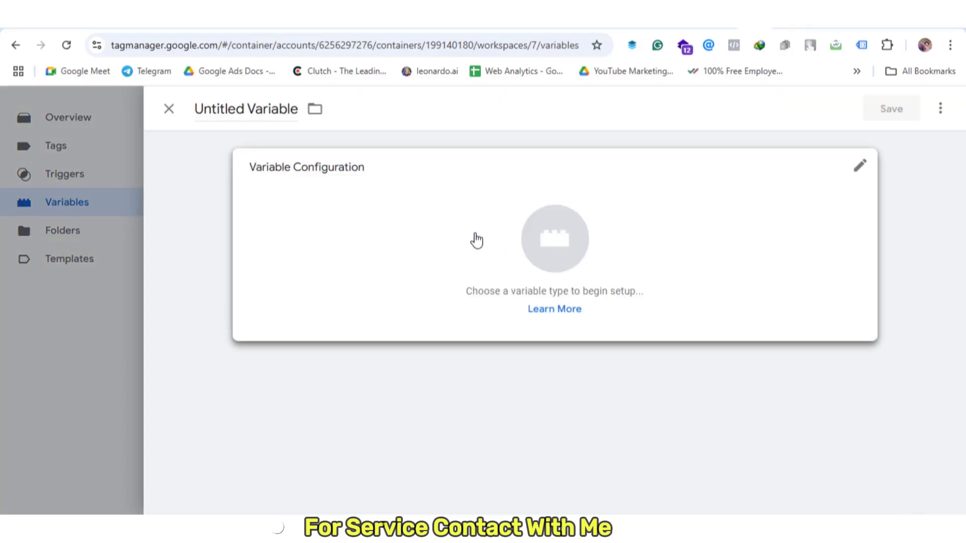
click(477, 240)
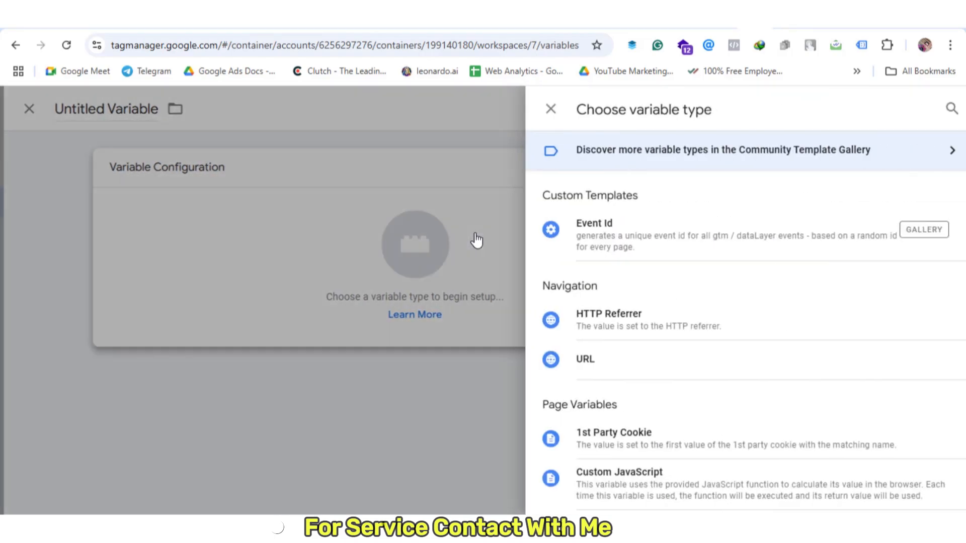
click(641, 242)
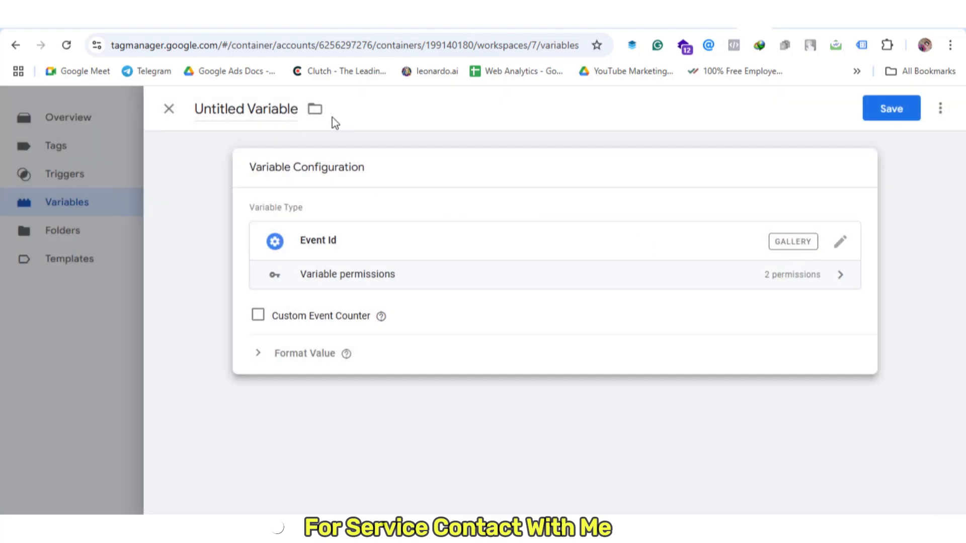
click(278, 103)
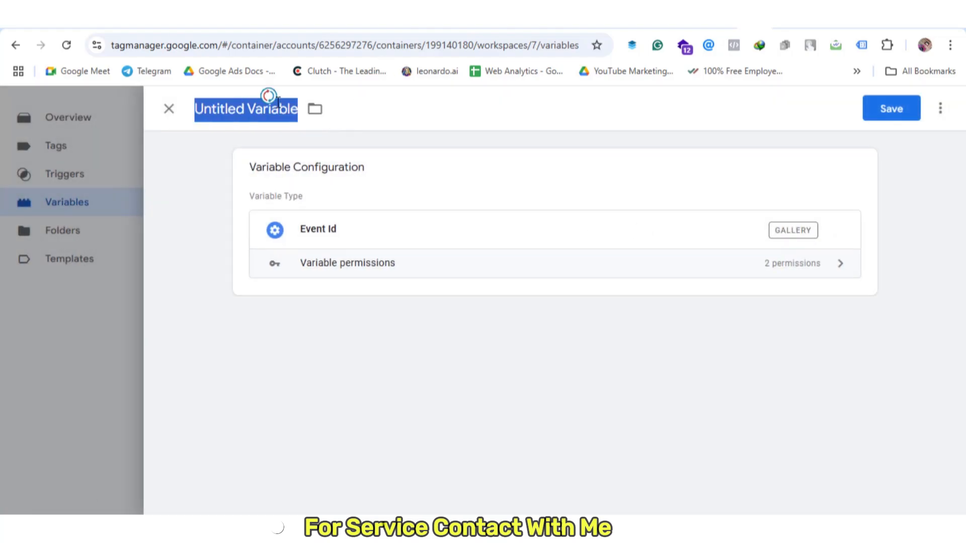
text(Event )
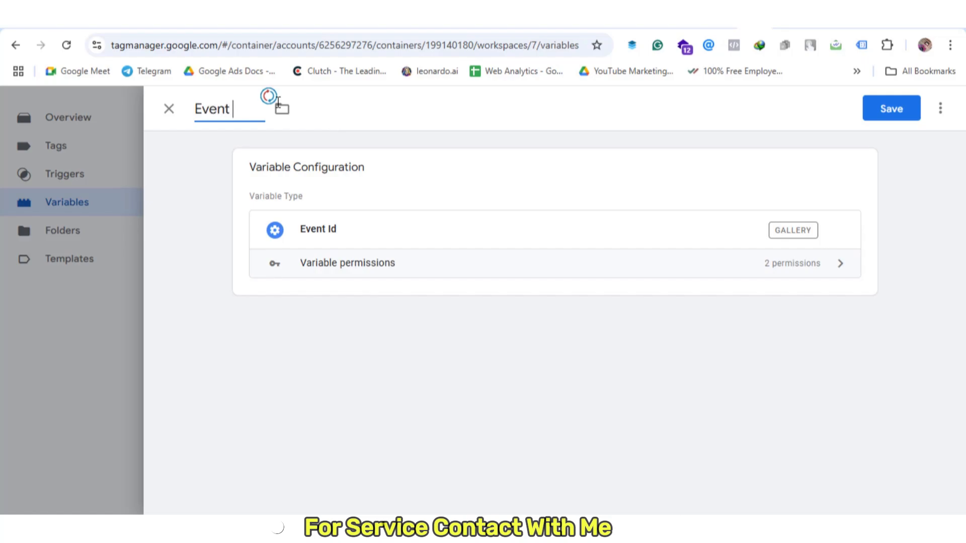
text(ID)
click(881, 120)
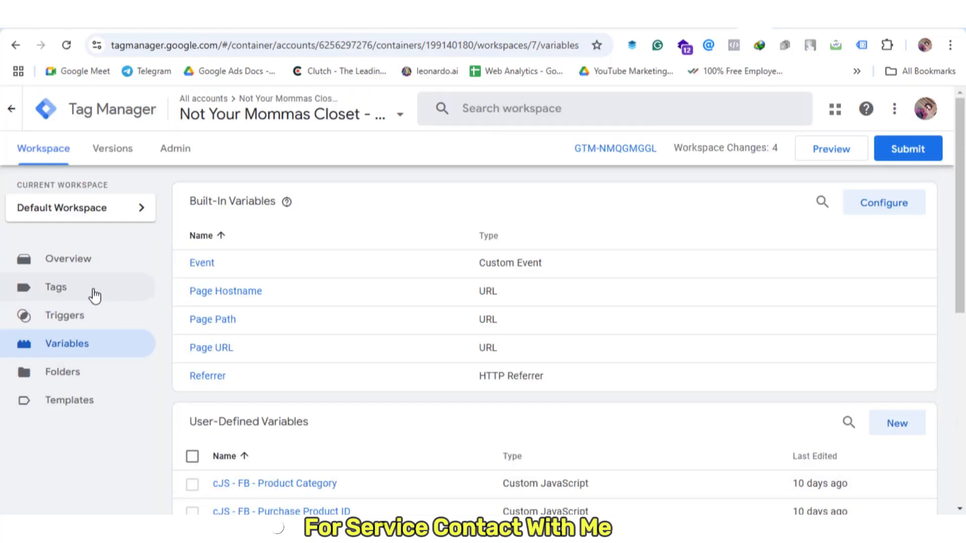
Set the FB - Base Pixel - All Pages tag's Event ID to {{Event ID}} under More Settings and save
click(94, 296)
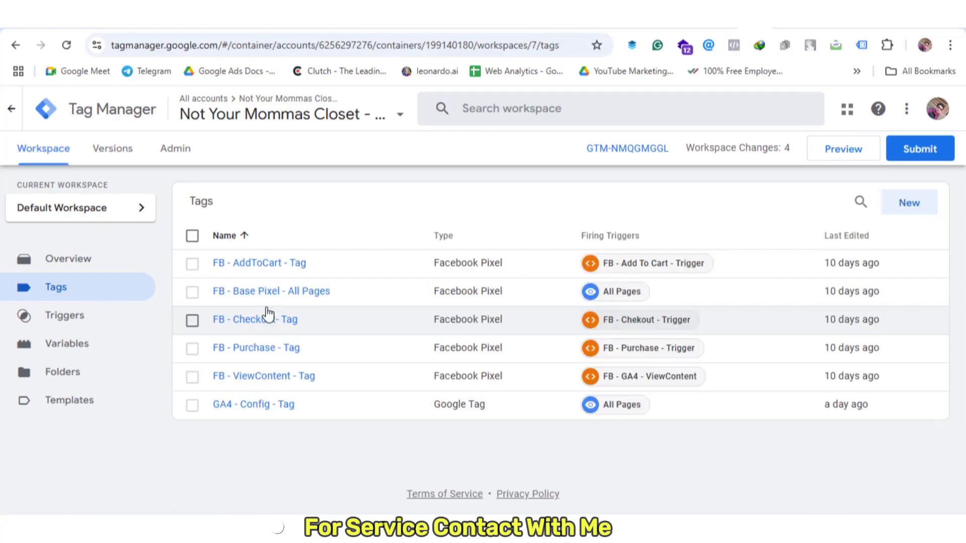
click(269, 296)
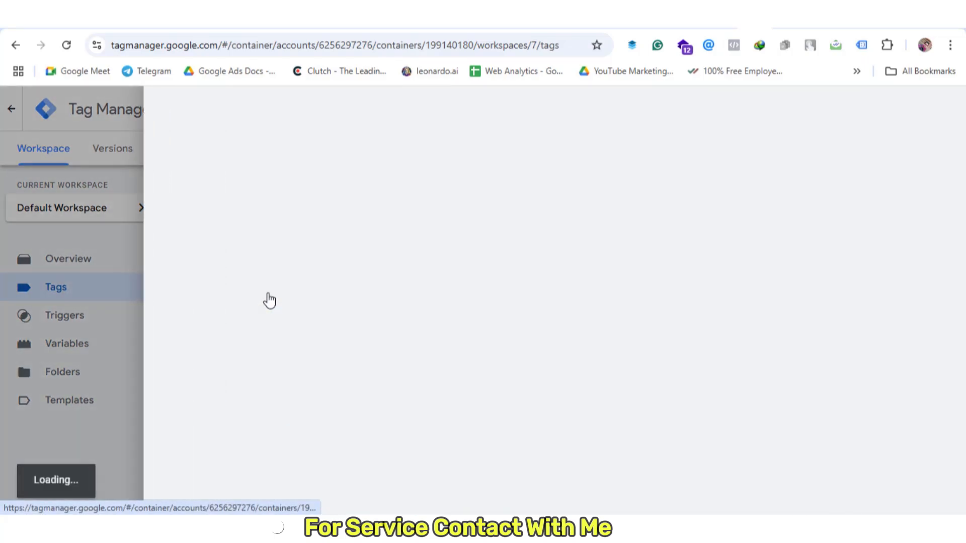
scroll(453, 302, down, 2)
scroll(452, 302, down, 1)
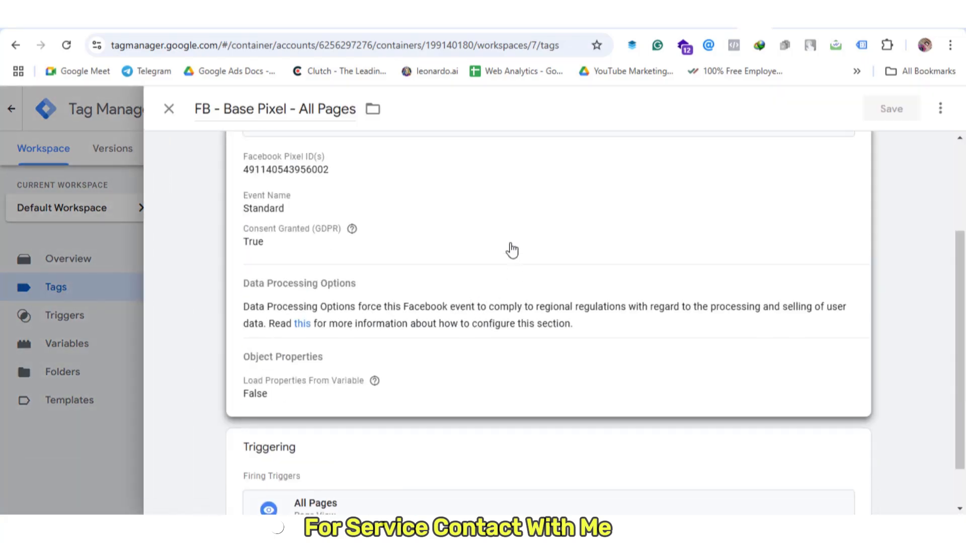
click(507, 250)
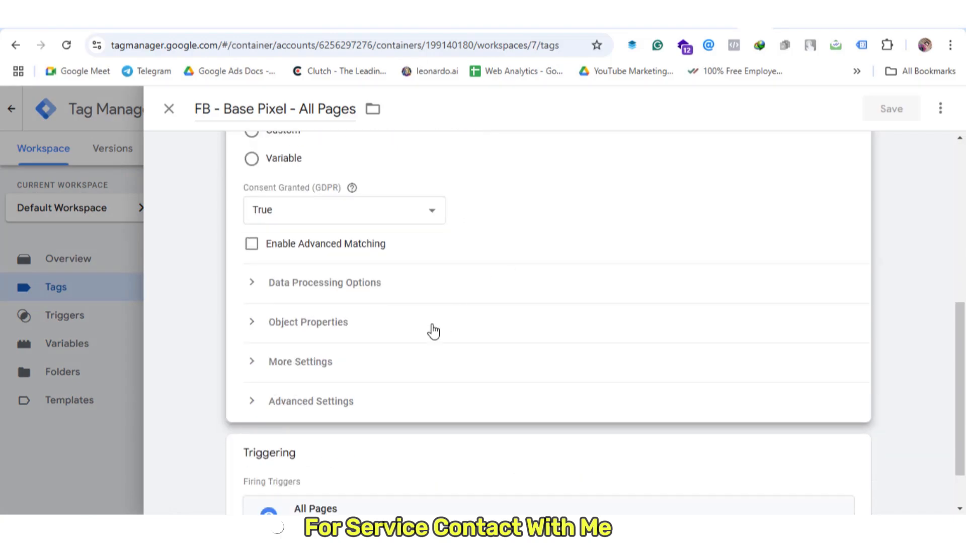
click(317, 361)
scroll(410, 341, down, 3)
click(352, 319)
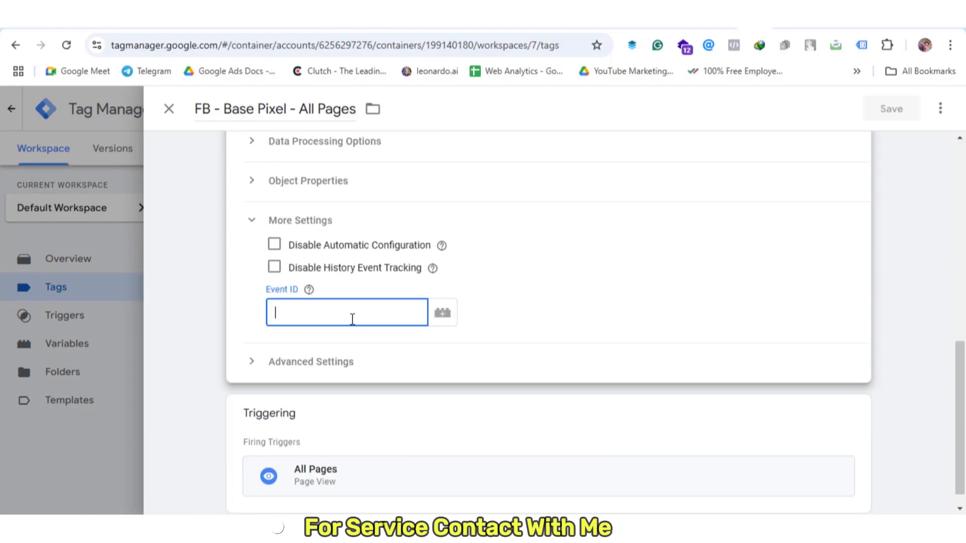
text({{)
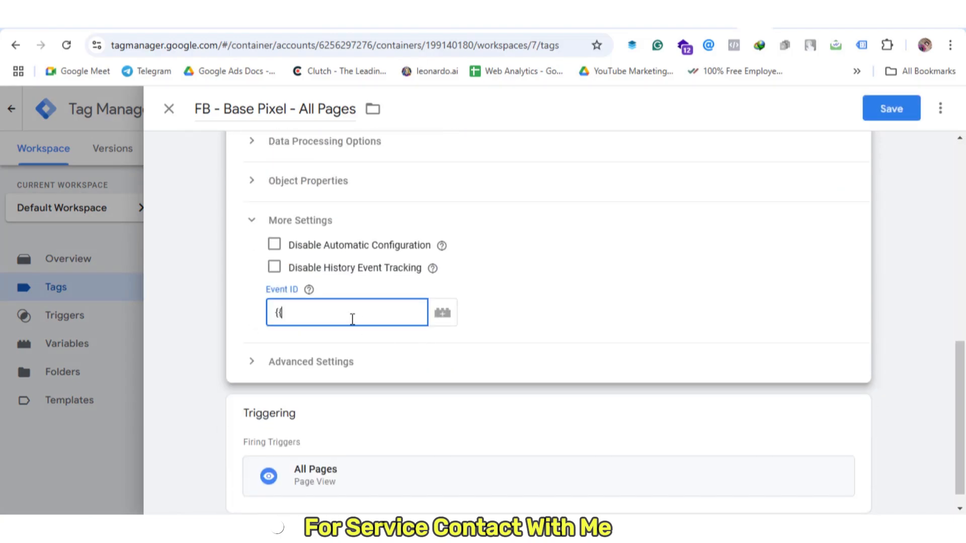
text(eve)
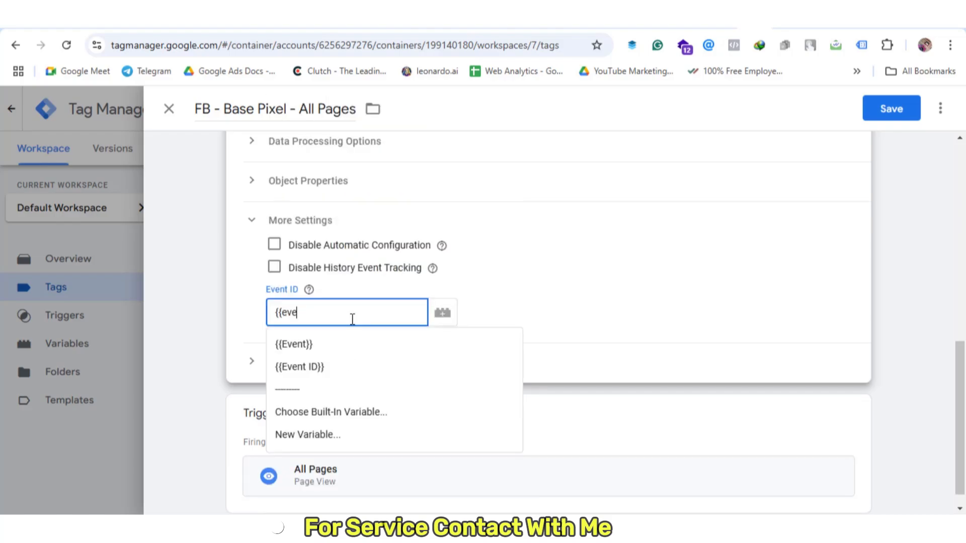
click(319, 368)
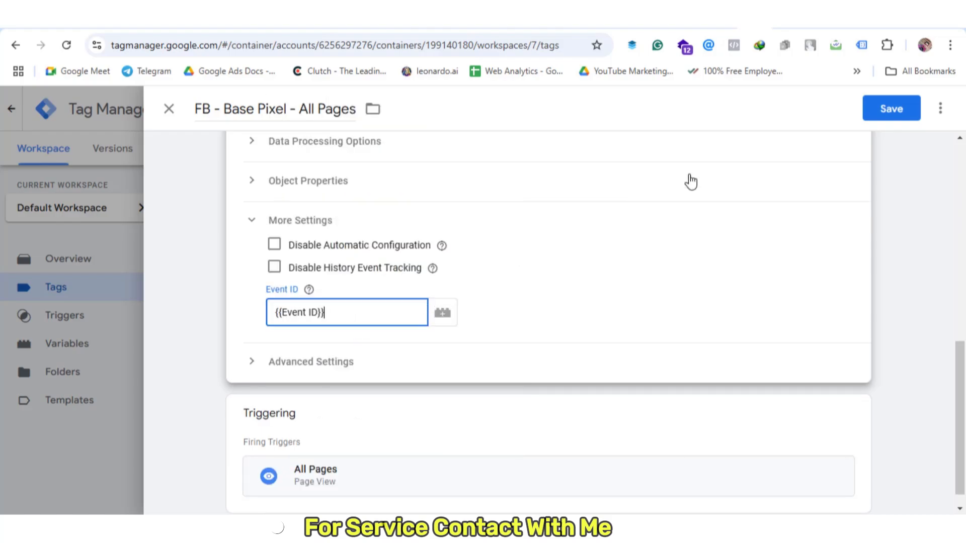
click(878, 109)
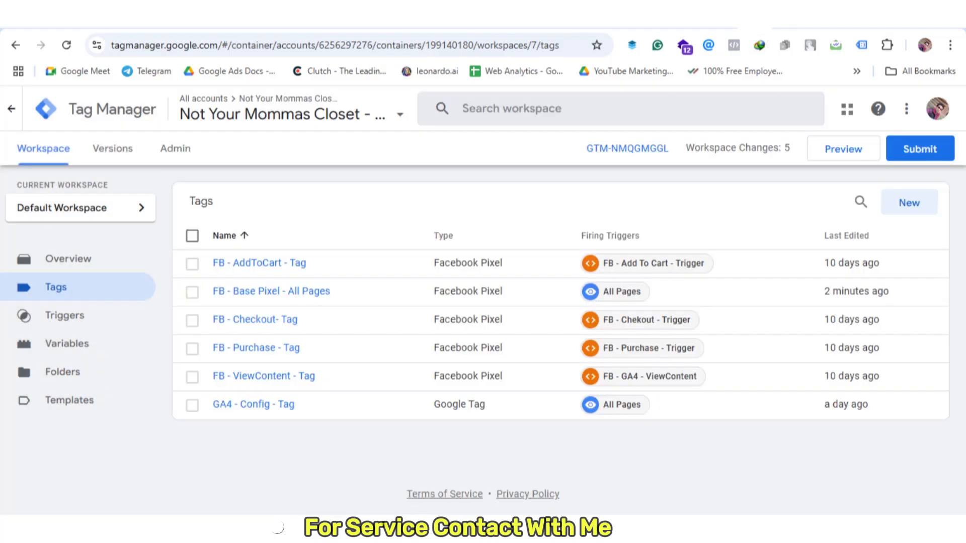
click(774, 19)
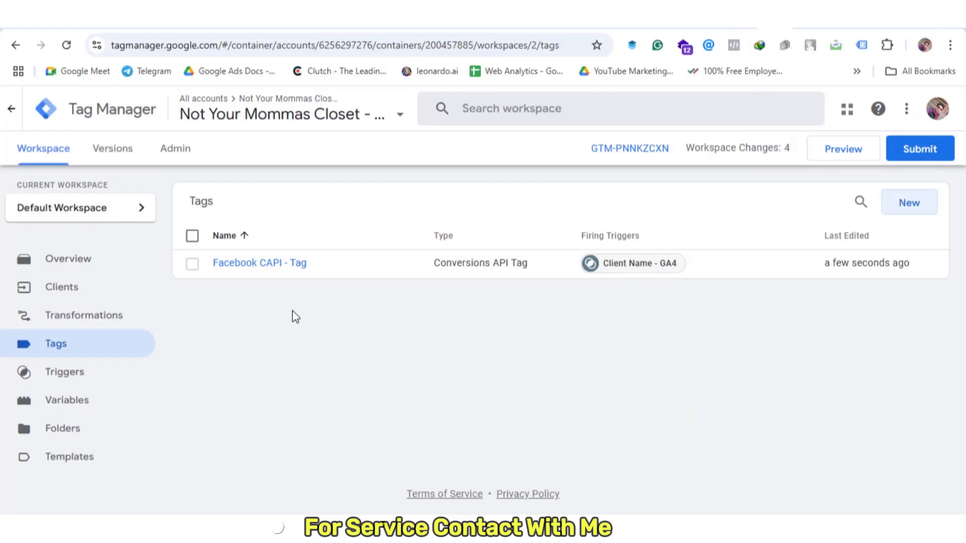
Create a server Custom trigger firing on some events where Event Name equals page_view
click(82, 376)
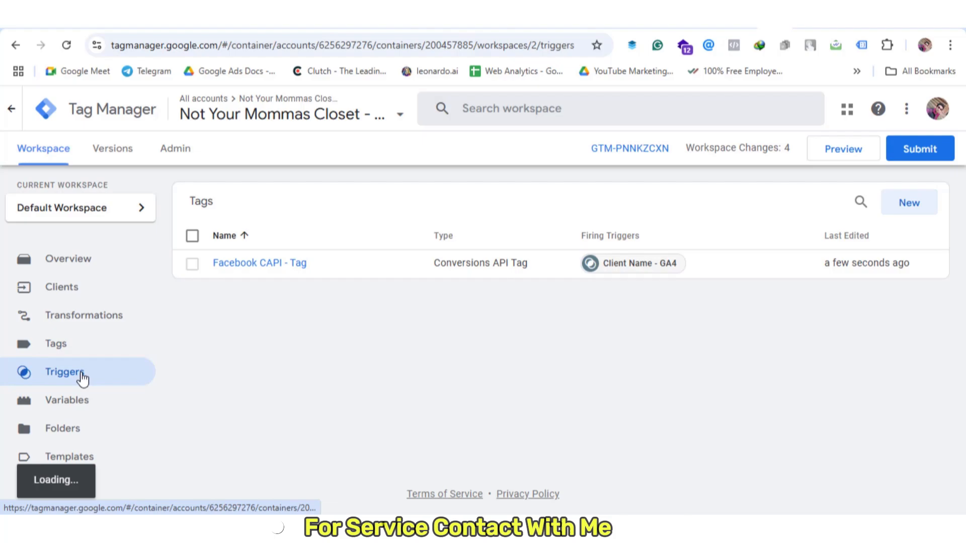
click(908, 203)
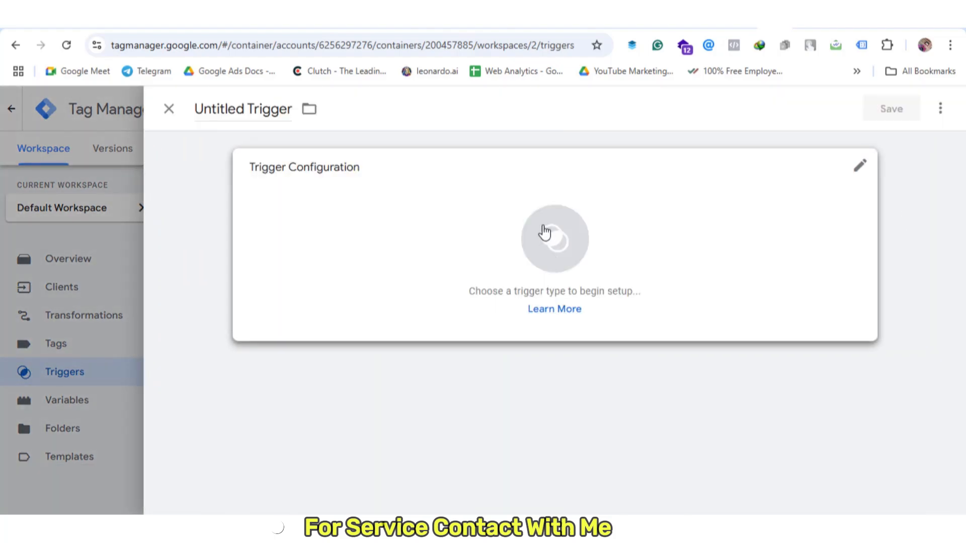
click(546, 233)
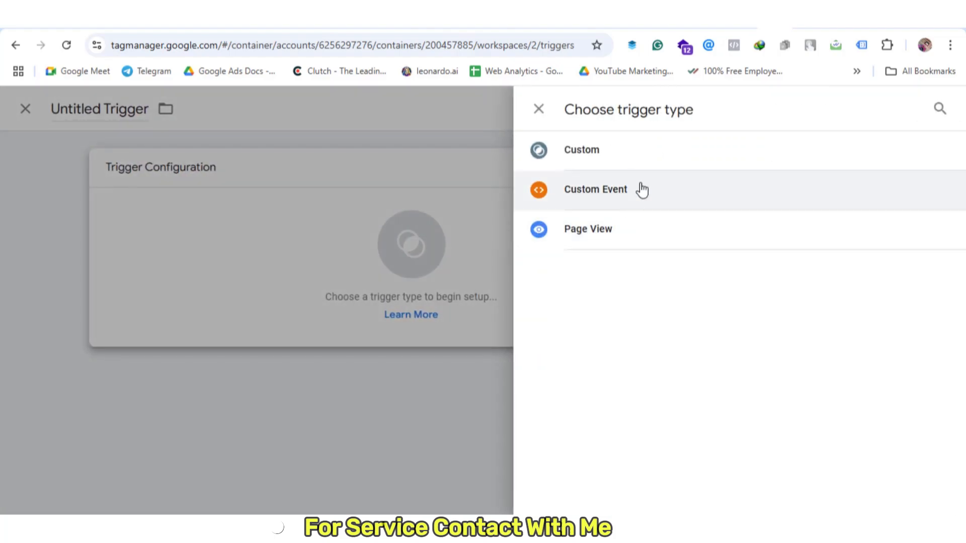
click(643, 164)
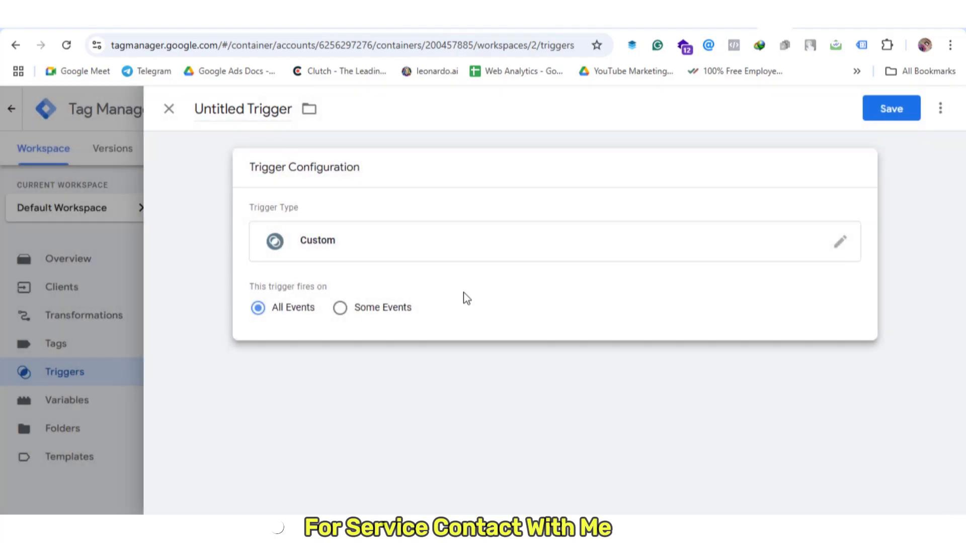
click(353, 315)
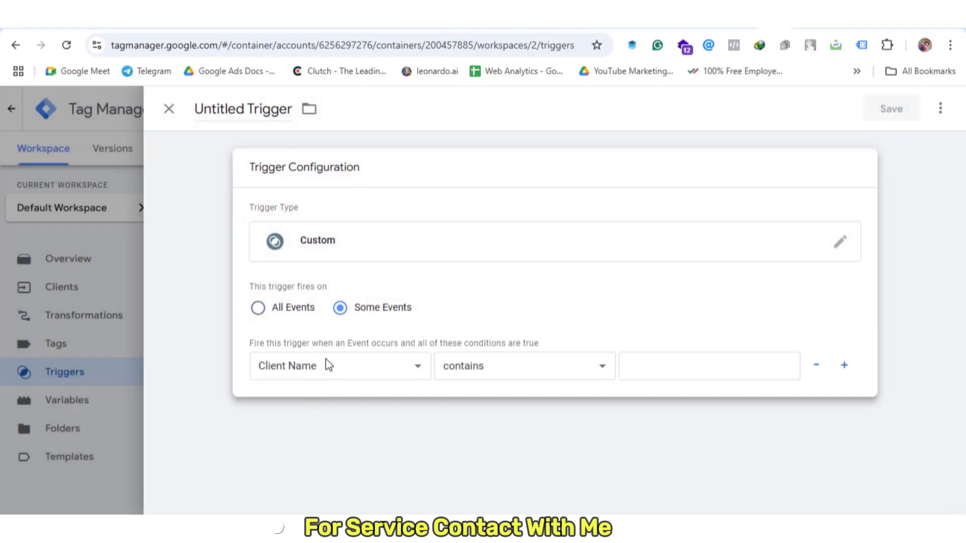
click(325, 360)
click(319, 405)
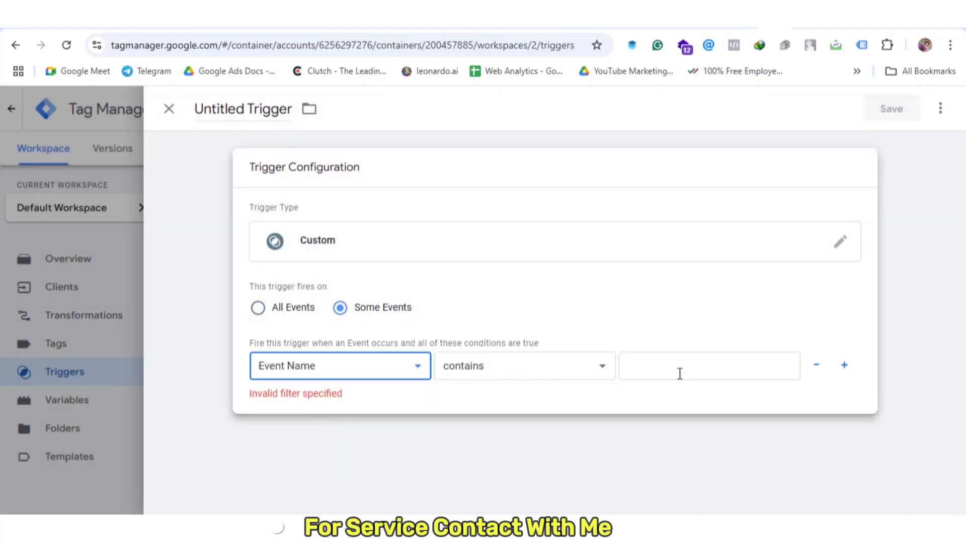
click(535, 375)
click(472, 320)
click(713, 371)
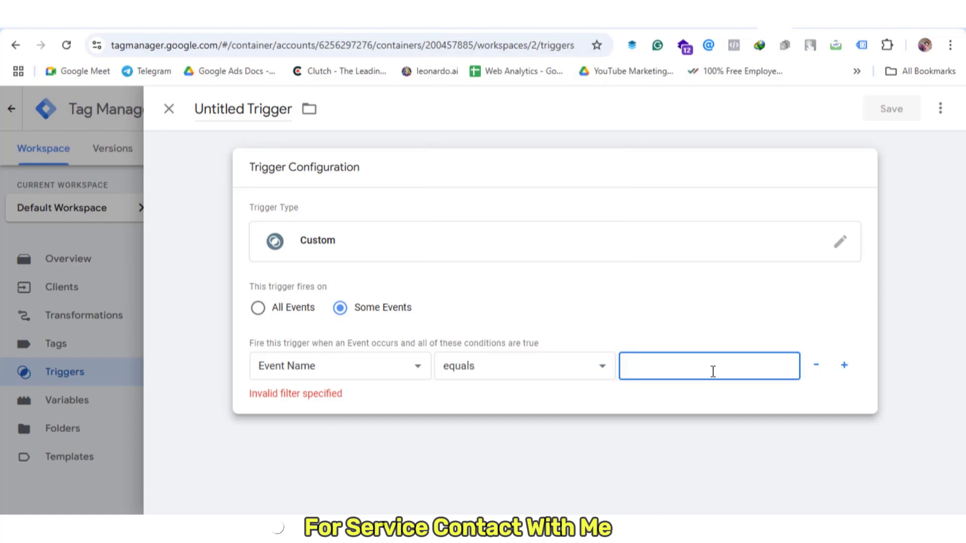
text(page_view)
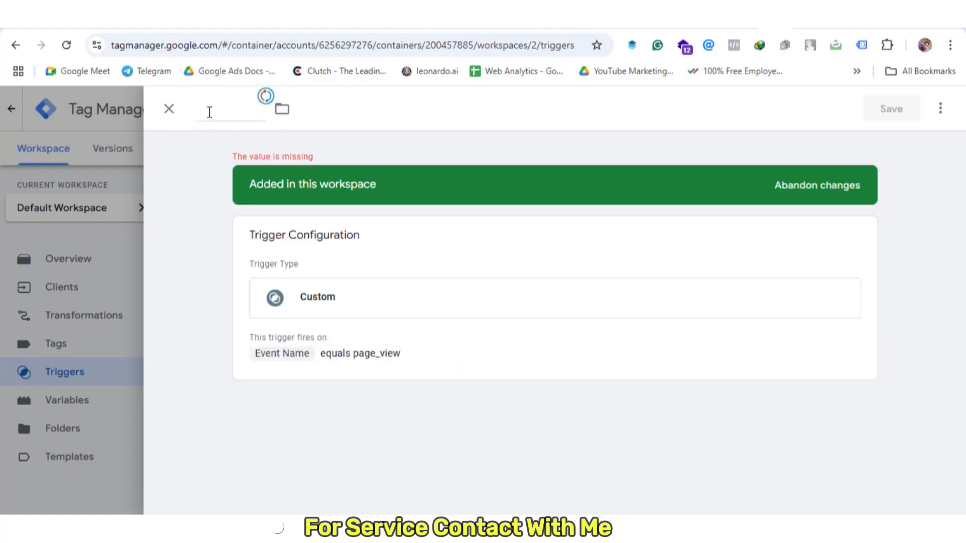
Name the trigger 'FB CAPI Events' and save it
click(214, 111)
text(FB CAPI)
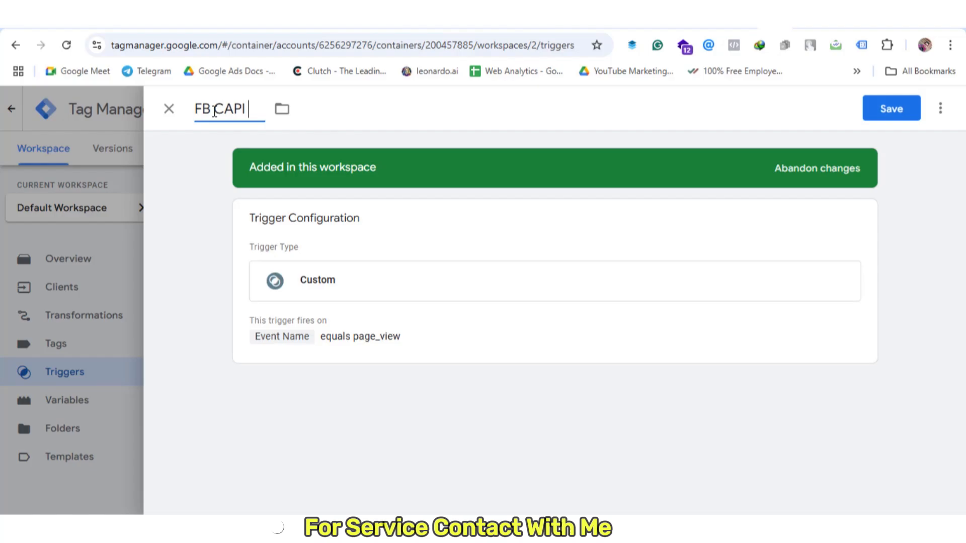
text( Events)
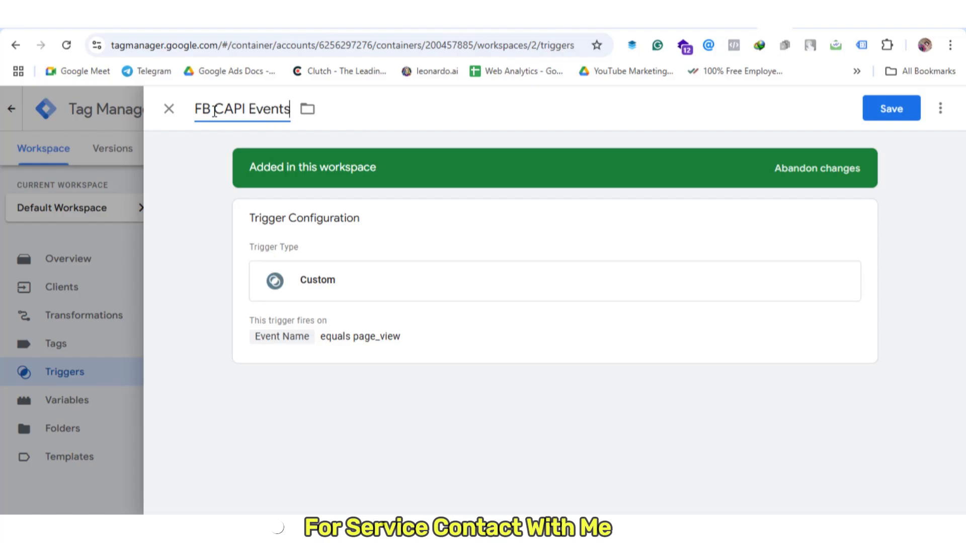
click(893, 111)
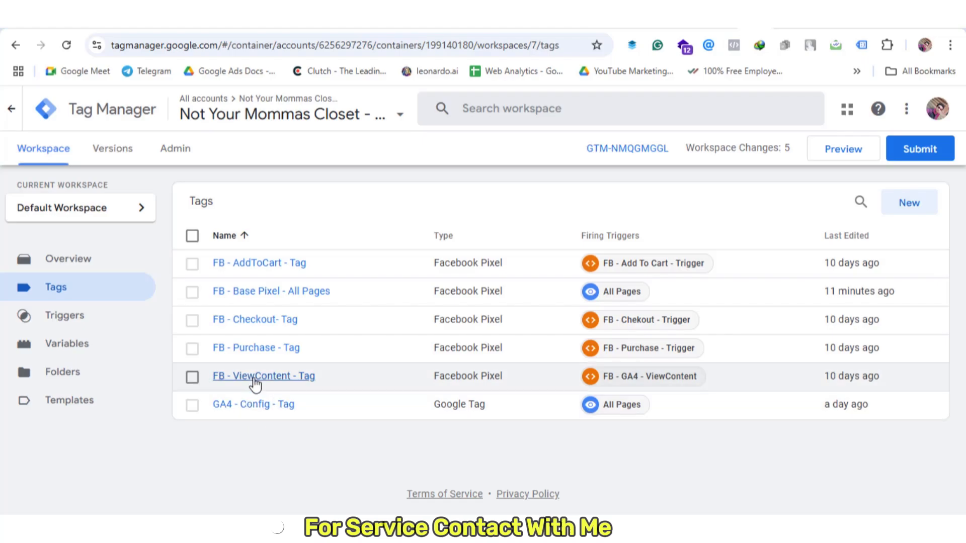
Fill the FB - ViewContent - Tag's More Settings Event ID with {{Event ID}} and save the tag
click(292, 378)
scroll(517, 254, down, 3)
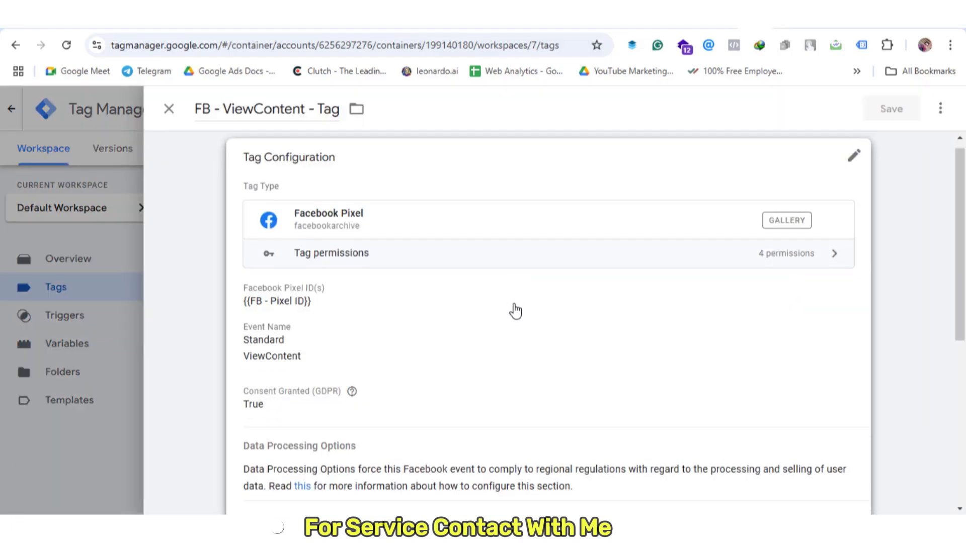
click(517, 256)
scroll(517, 281, down, 4)
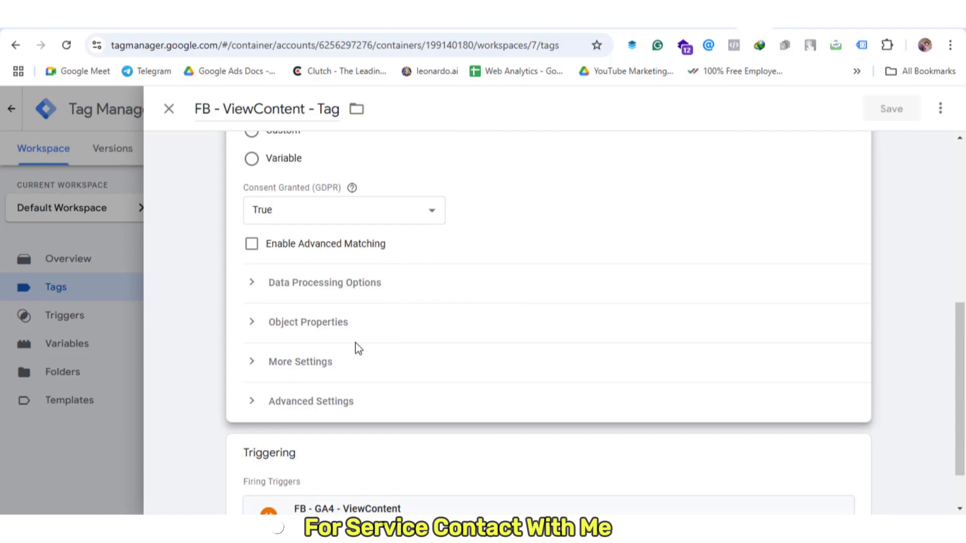
click(285, 363)
scroll(339, 371, down, 3)
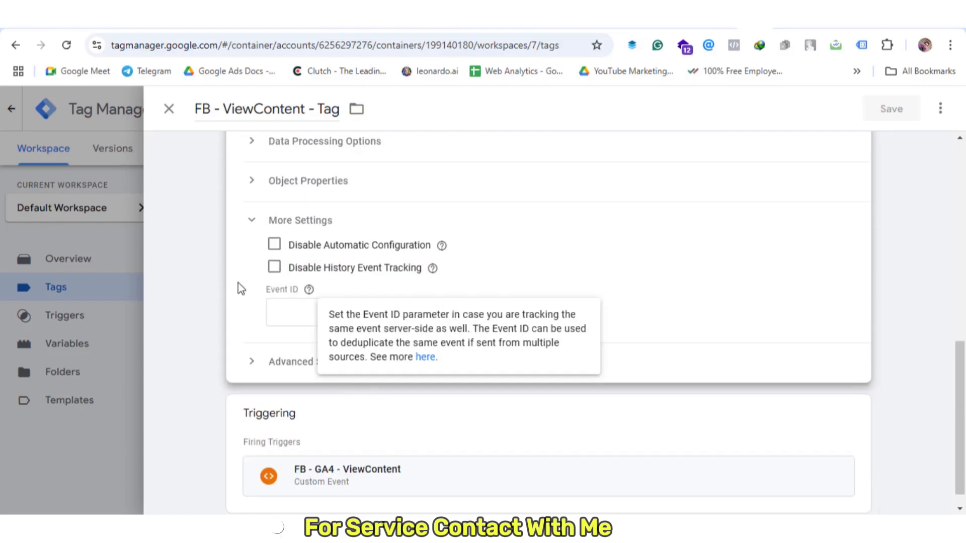
click(281, 311)
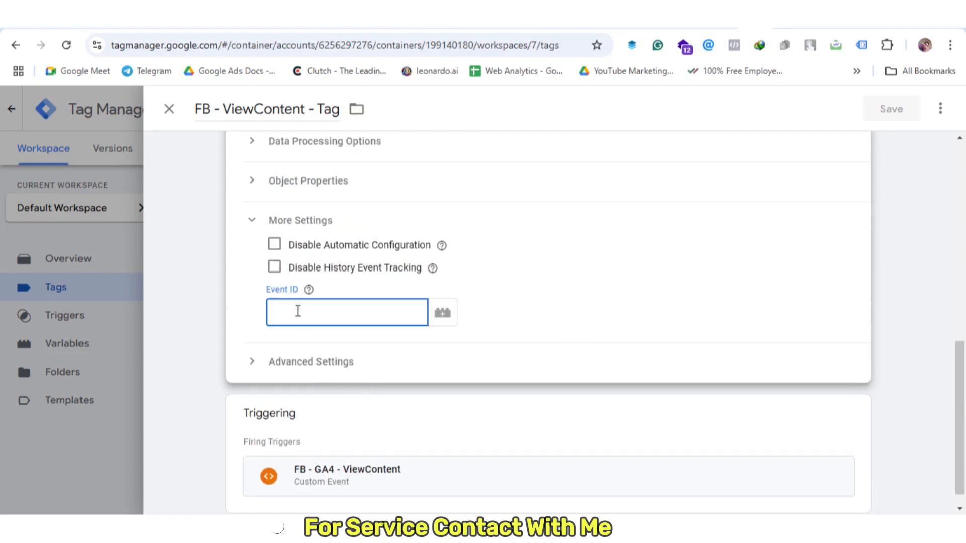
text({{eve)
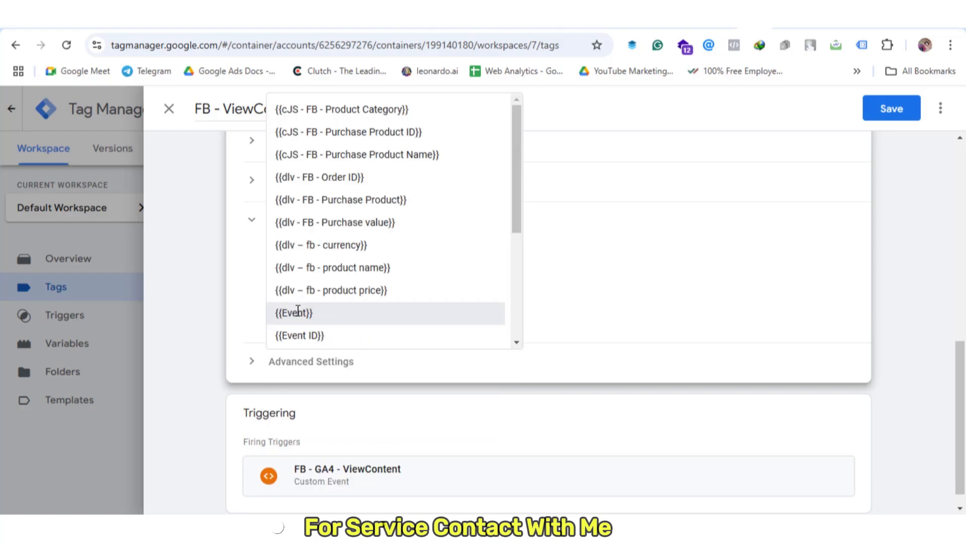
click(346, 373)
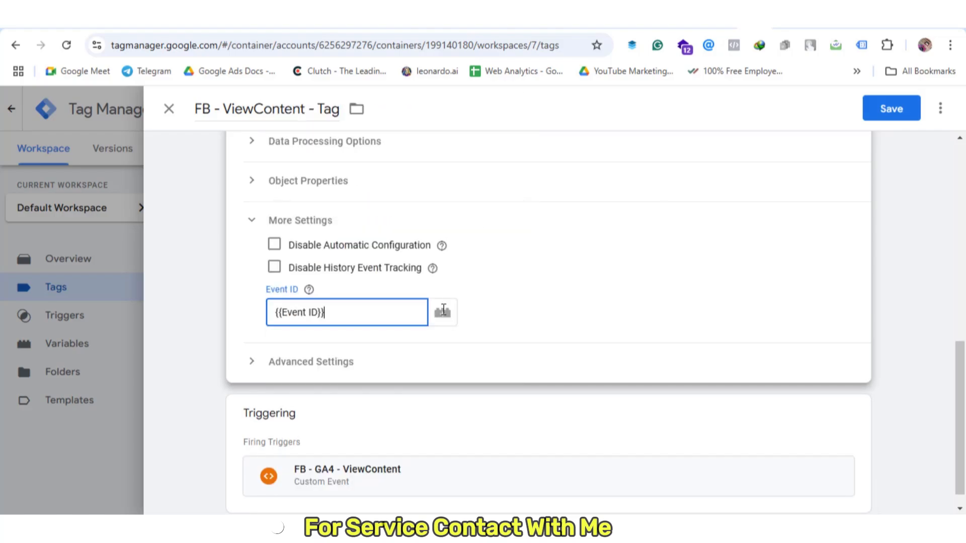
click(904, 122)
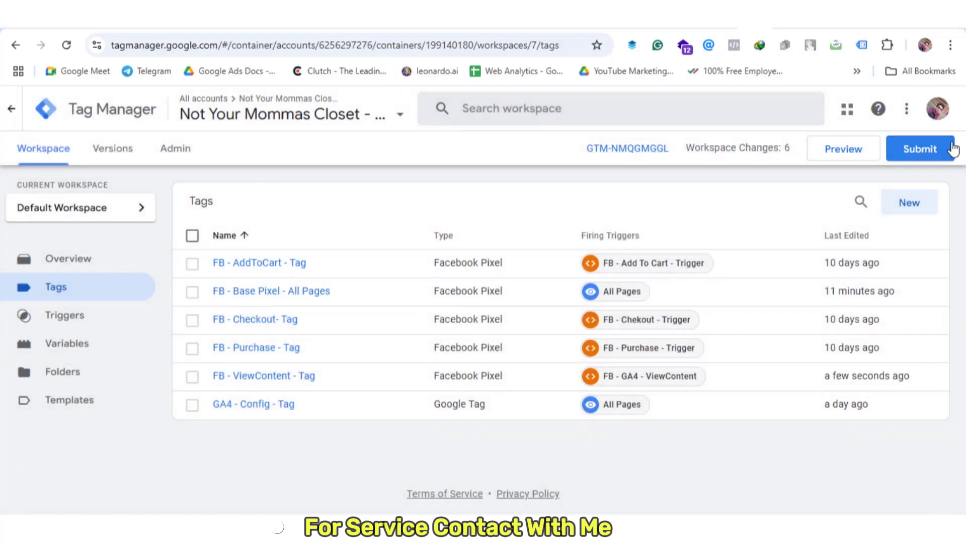
Create a new tag of type Google Analytics GA4 Event
click(910, 204)
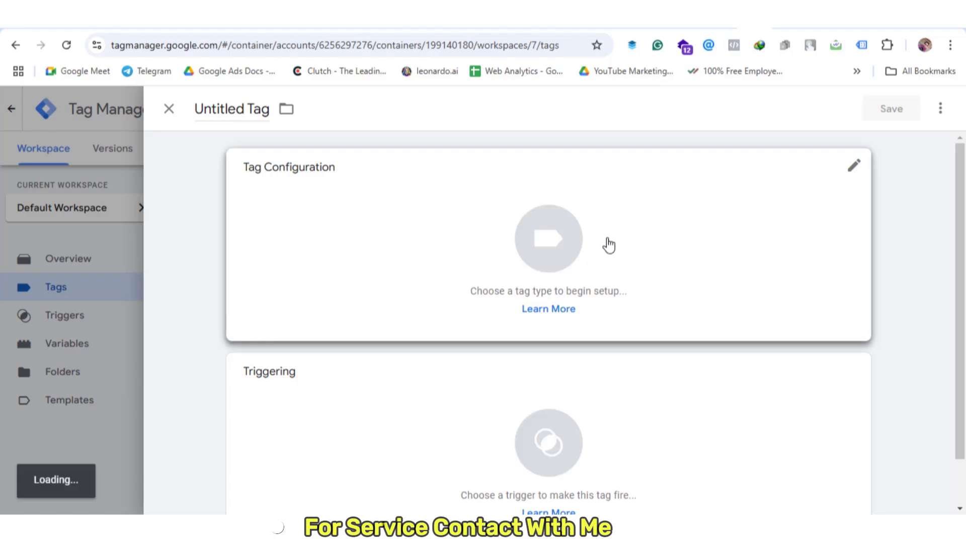
click(608, 245)
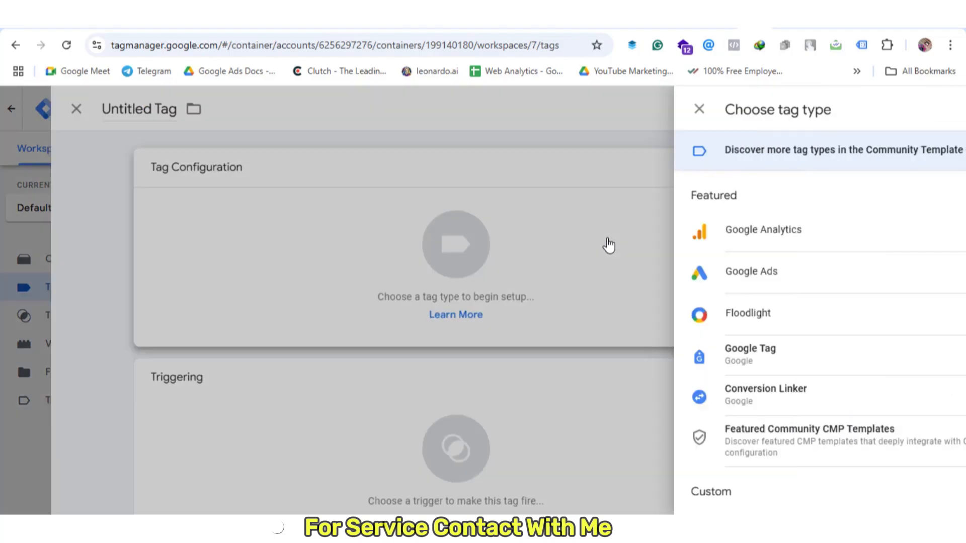
click(696, 233)
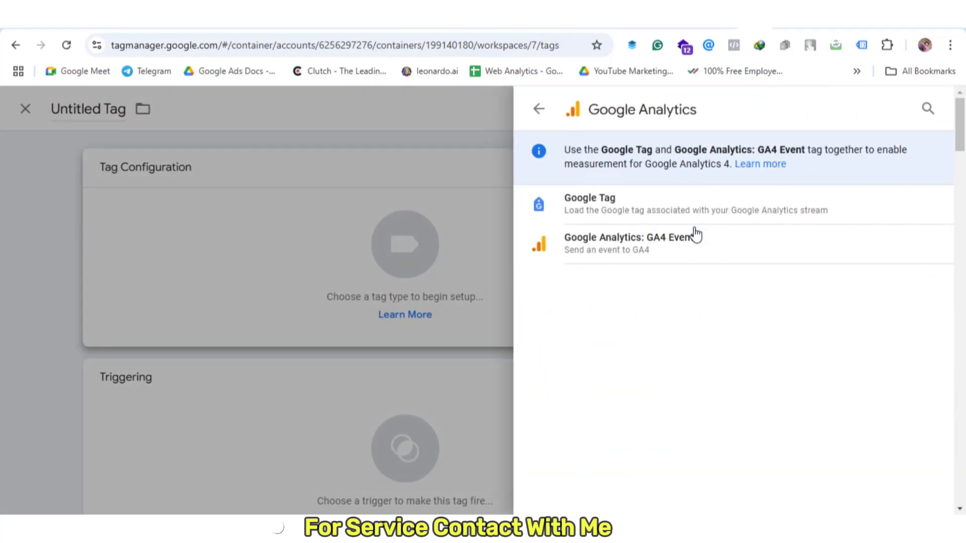
click(681, 251)
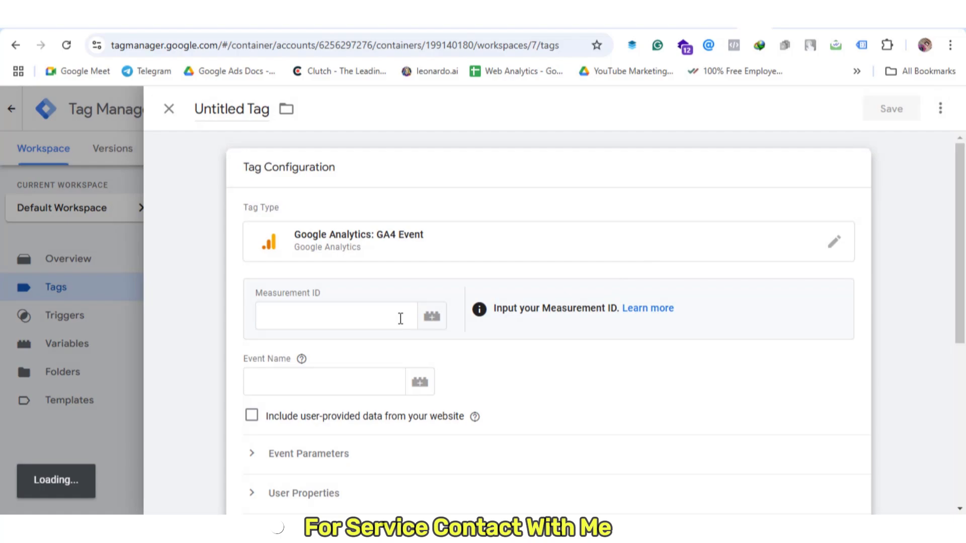
Set the Measurement ID to {{GA4 Measurement Id}} and the event name to view_item
click(382, 306)
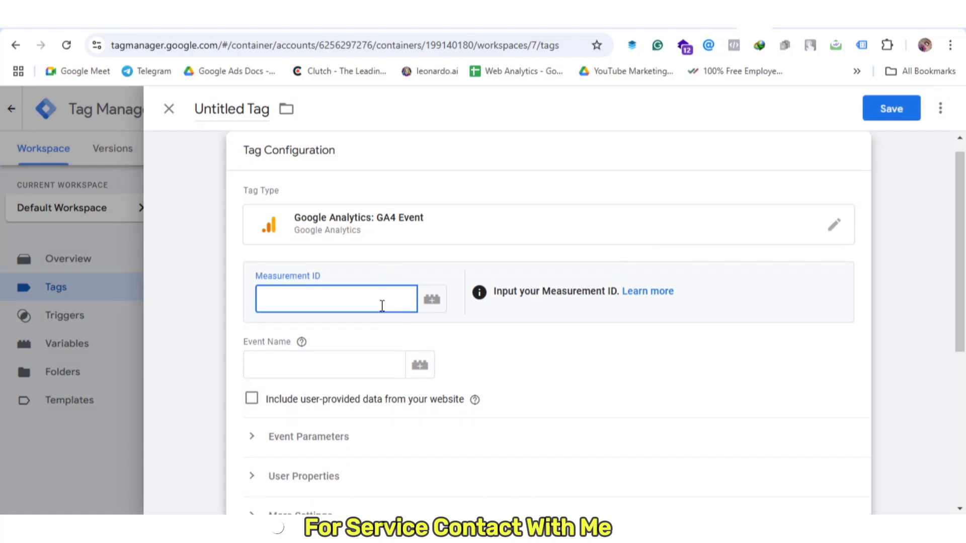
text({{)
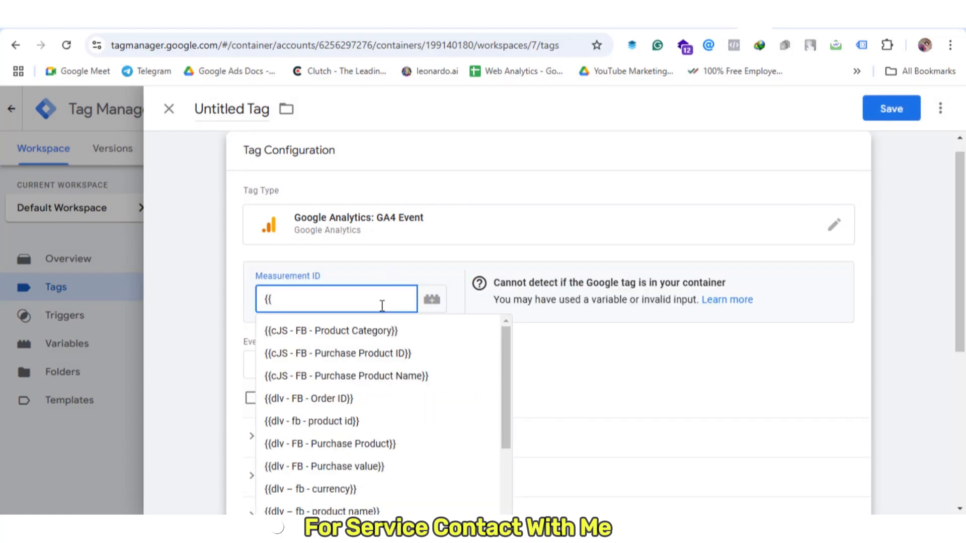
text(me)
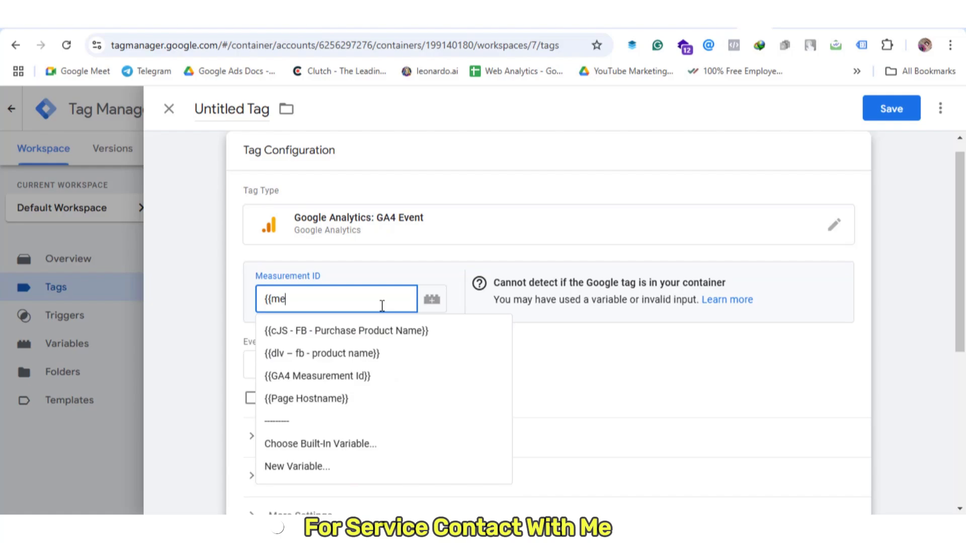
click(360, 376)
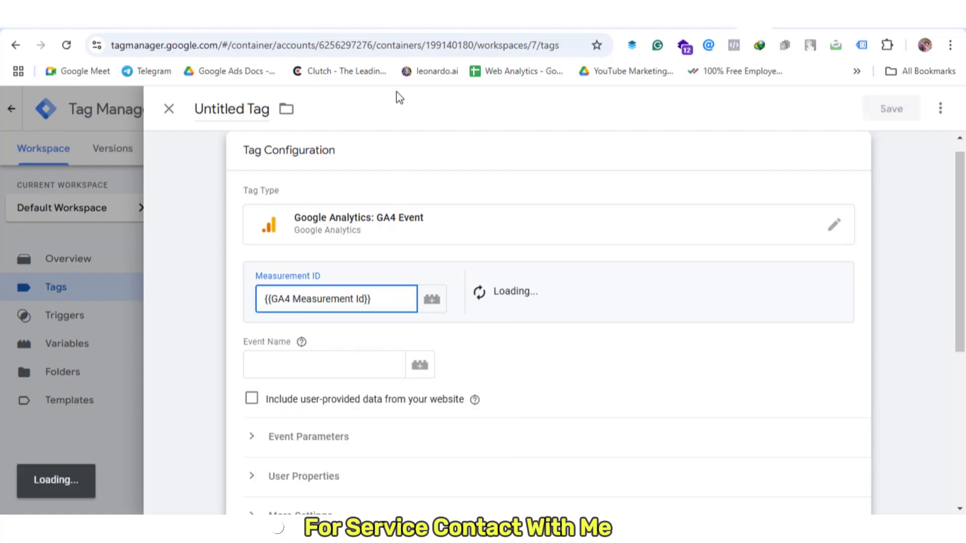
click(317, 364)
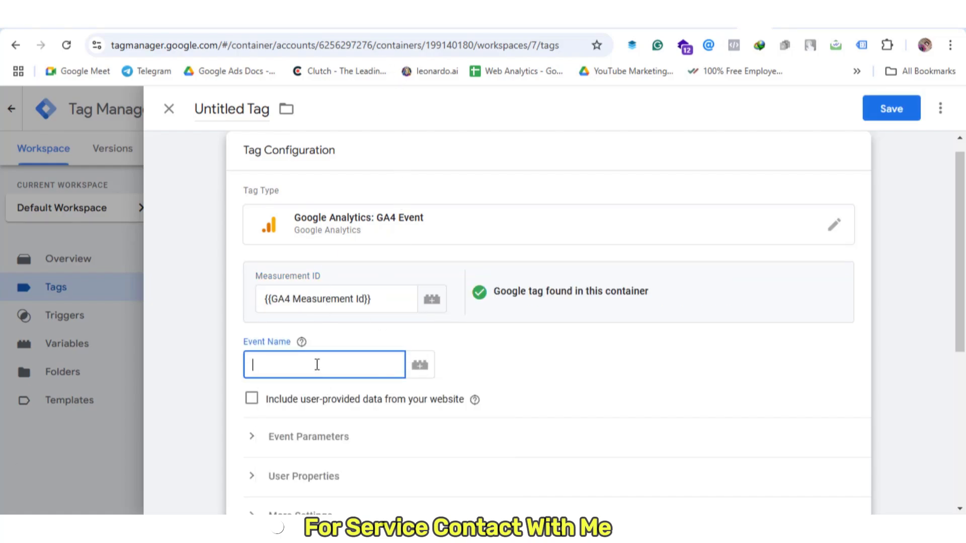
text(view_item)
scroll(451, 337, down, 4)
scroll(451, 342, down, 2)
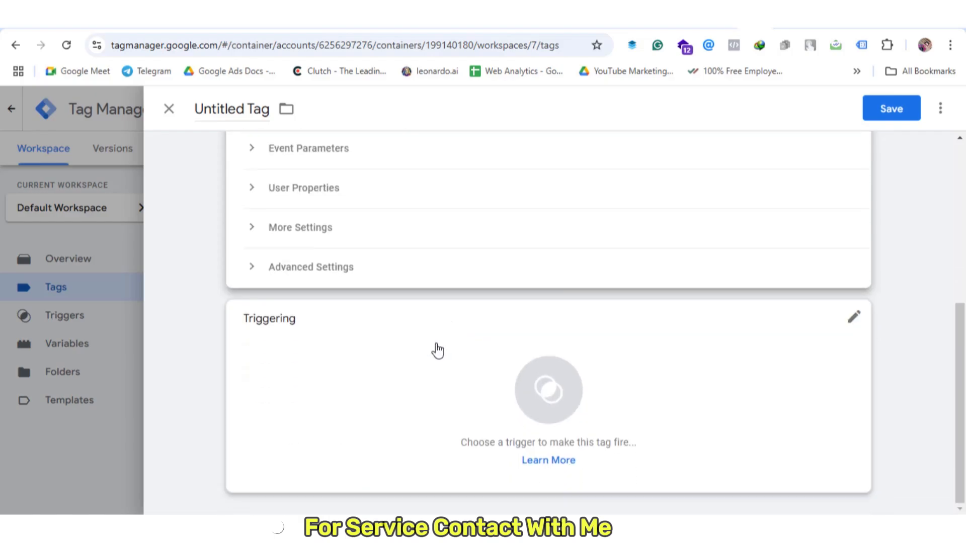
Fire the tag on the FB - GA4 - ViewContent trigger and expand the Event Parameters section
click(433, 349)
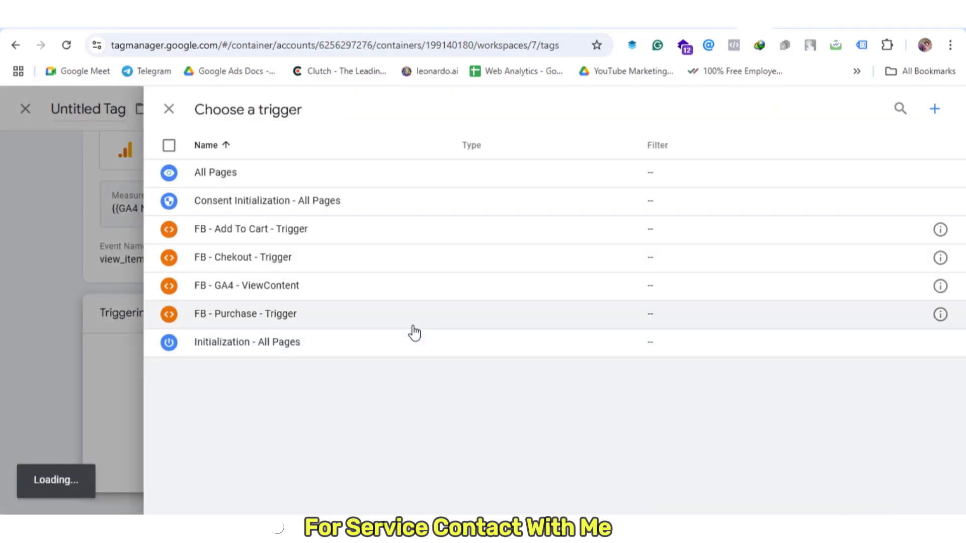
click(346, 291)
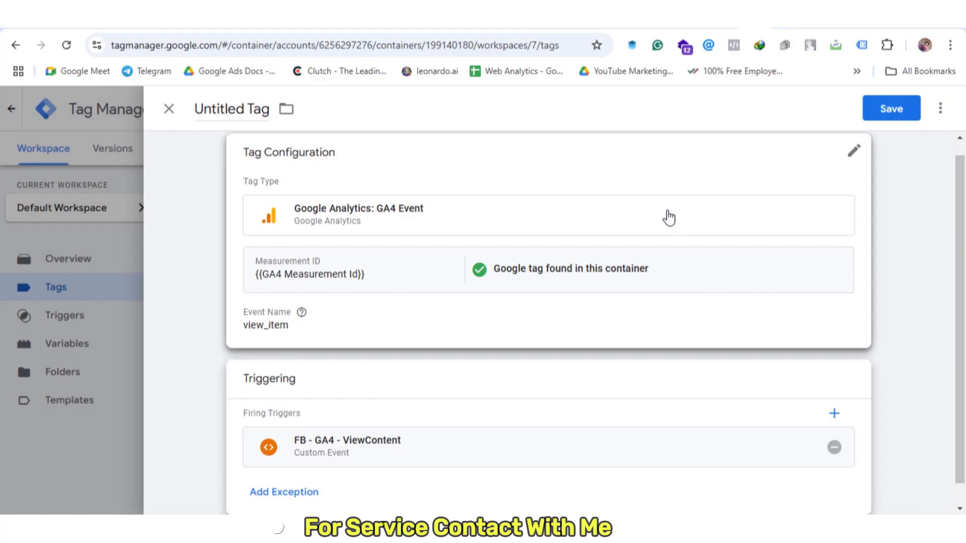
click(726, 320)
scroll(662, 372, down, 4)
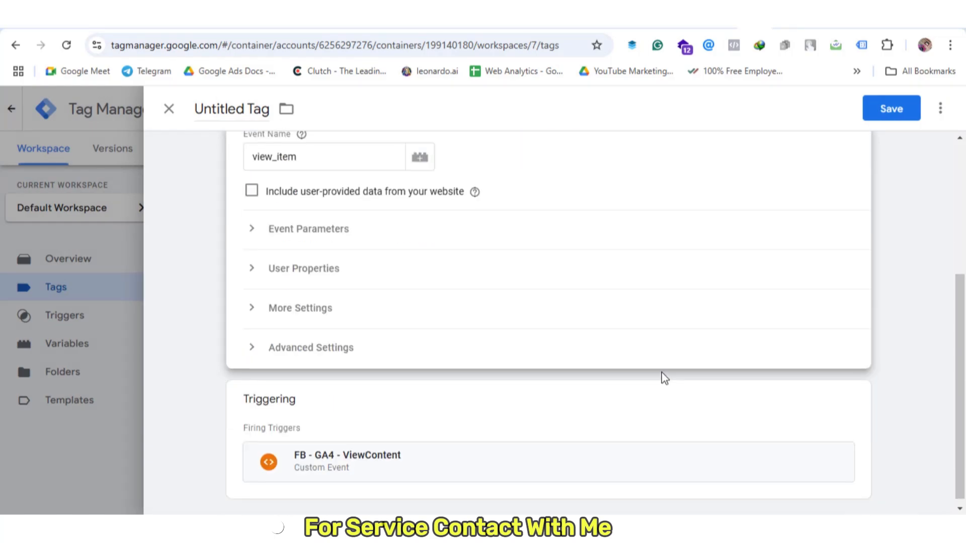
click(306, 238)
Add four event parameter rows and paste event_id from the notes as the first name
click(303, 333)
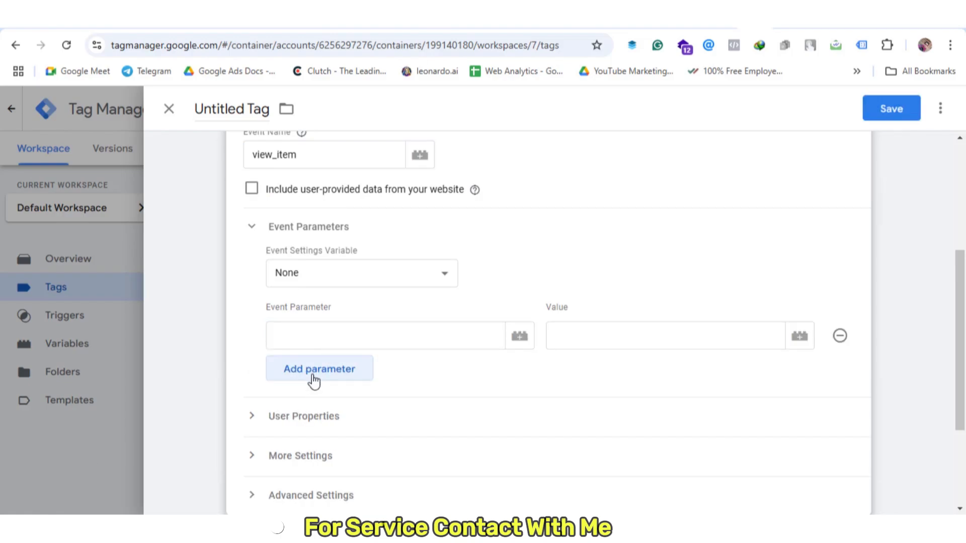
click(318, 375)
click(315, 412)
click(306, 461)
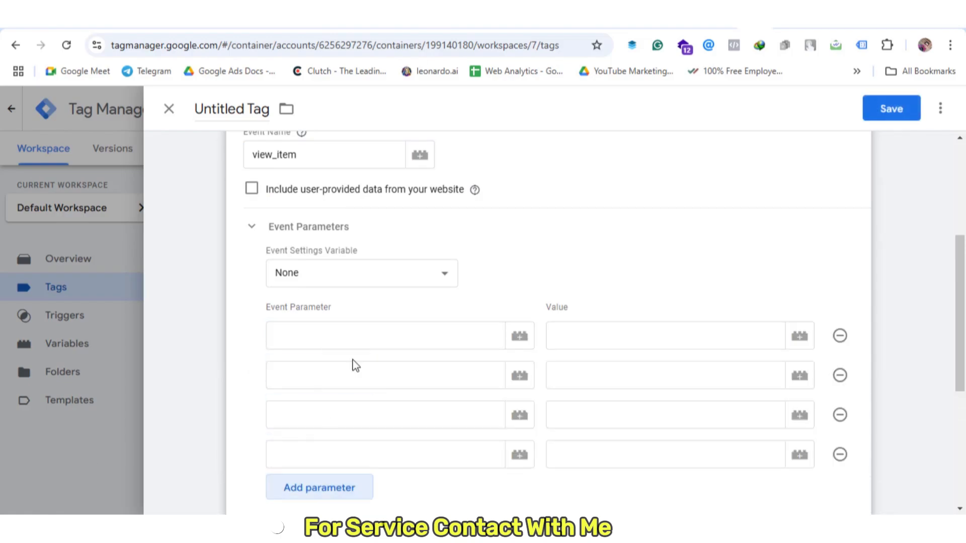
click(349, 334)
key(alt+Tab)
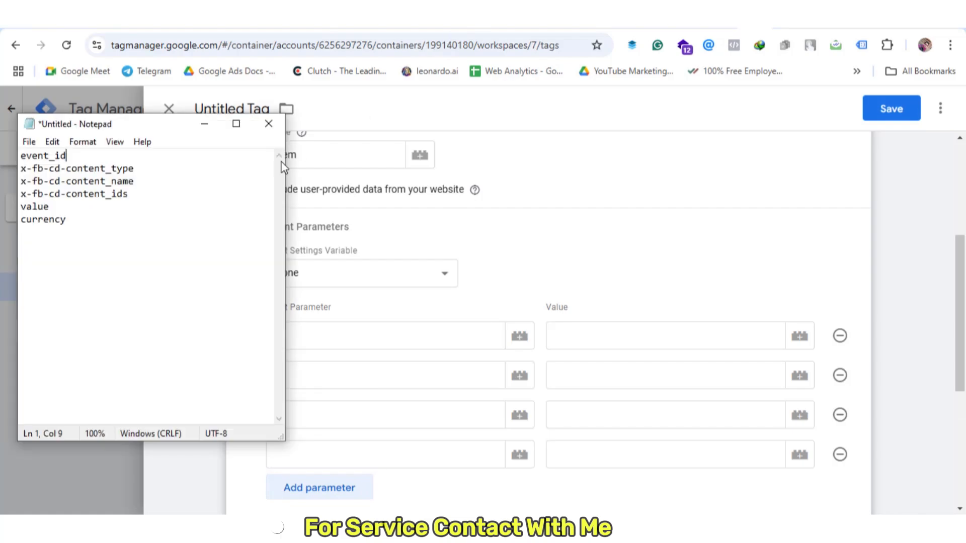
drag(73, 156, 2, 145)
key(ctrl+c)
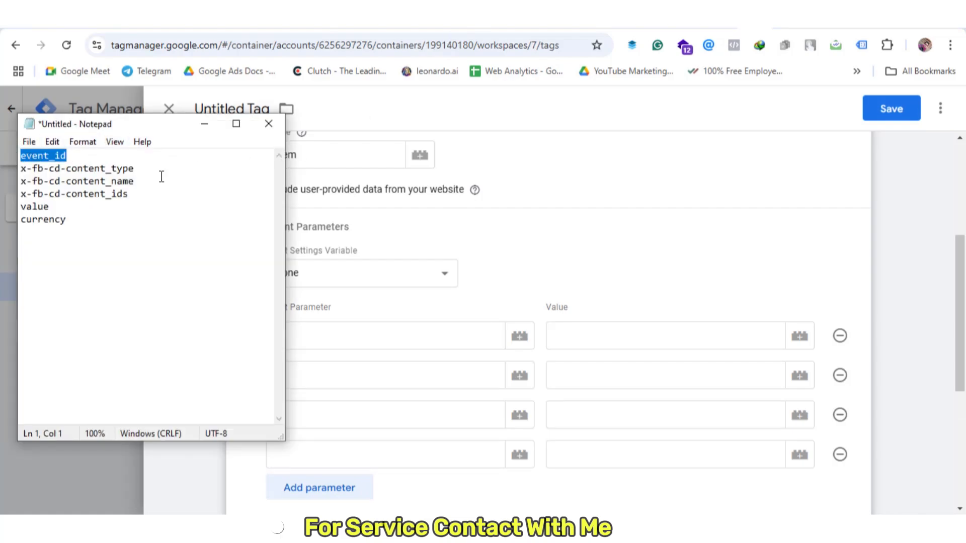
click(371, 336)
key(ctrl+v)
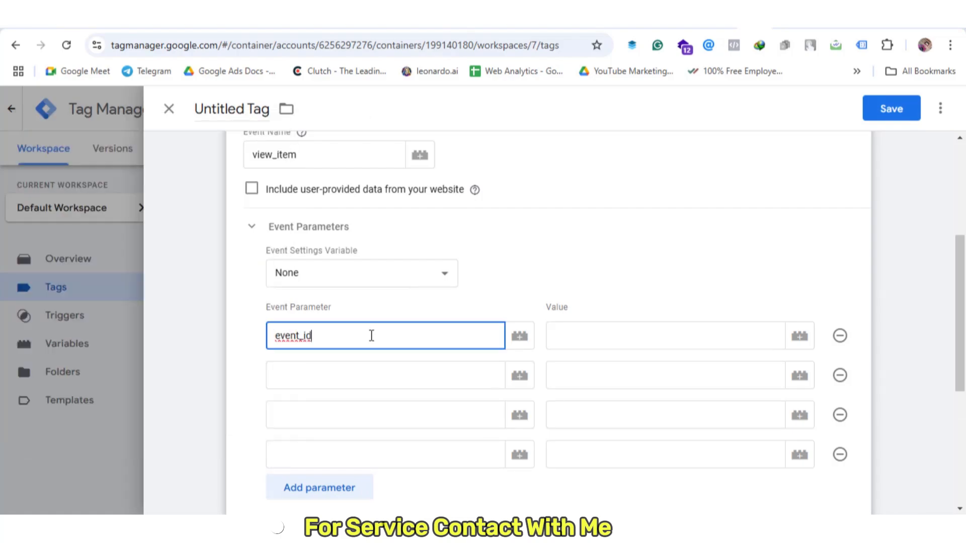
Paste x-fb-cd-content_type, x-fb-cd-content_name and x-fb-cd-content_ids as the next three parameter names
key(alt+Tab)
drag(151, 170, 7, 166)
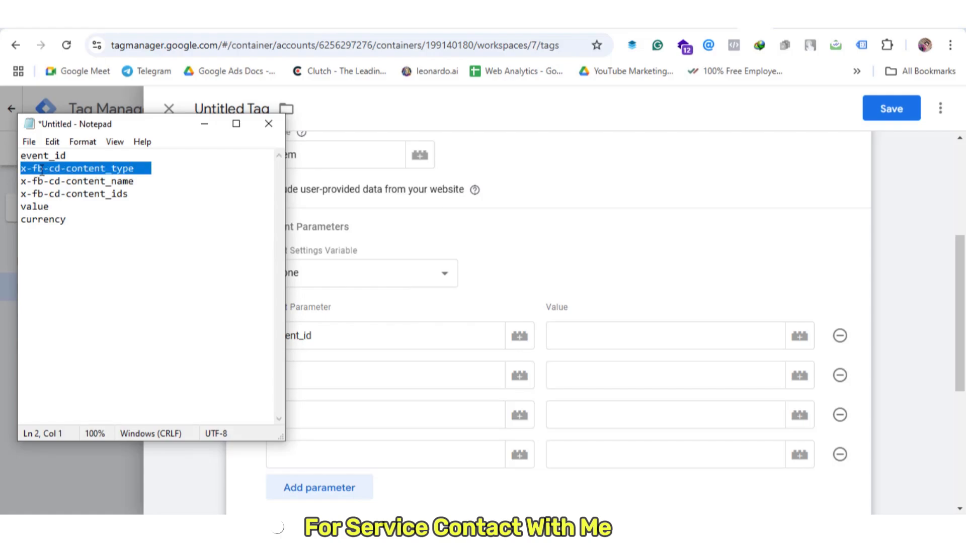
click(344, 382)
text(x-fb-cd-content_type)
key(alt+Tab)
drag(160, 181, 13, 187)
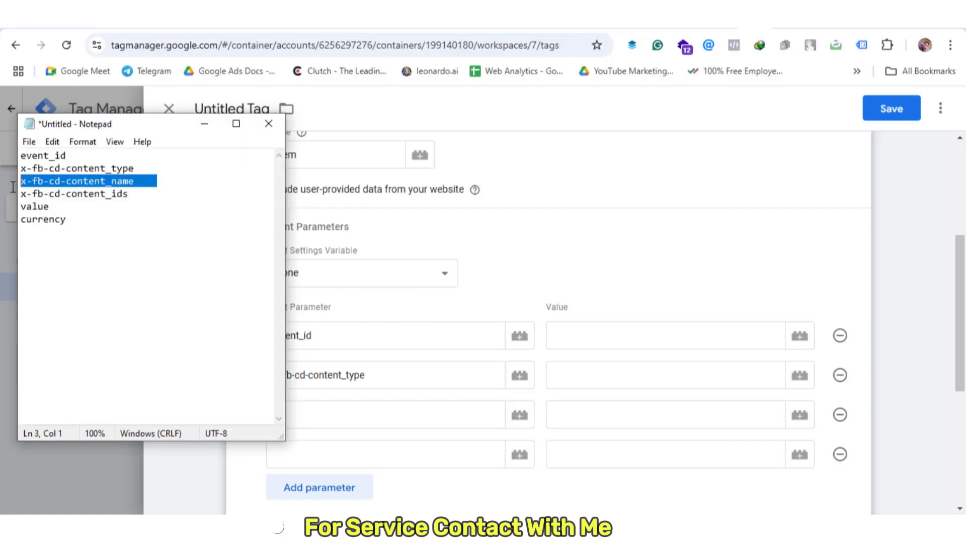
click(333, 416)
text(x-fb-cd-content_name)
click(345, 454)
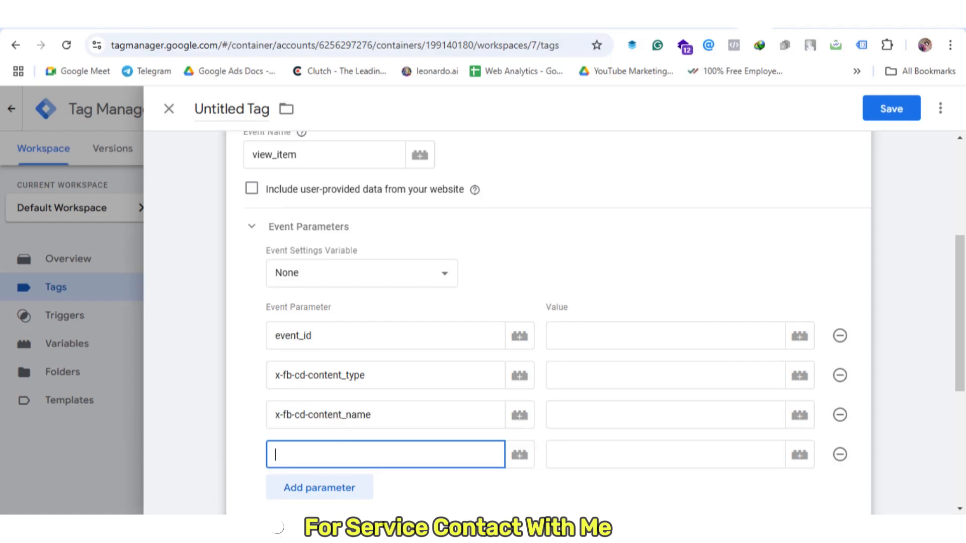
key(alt+Tab)
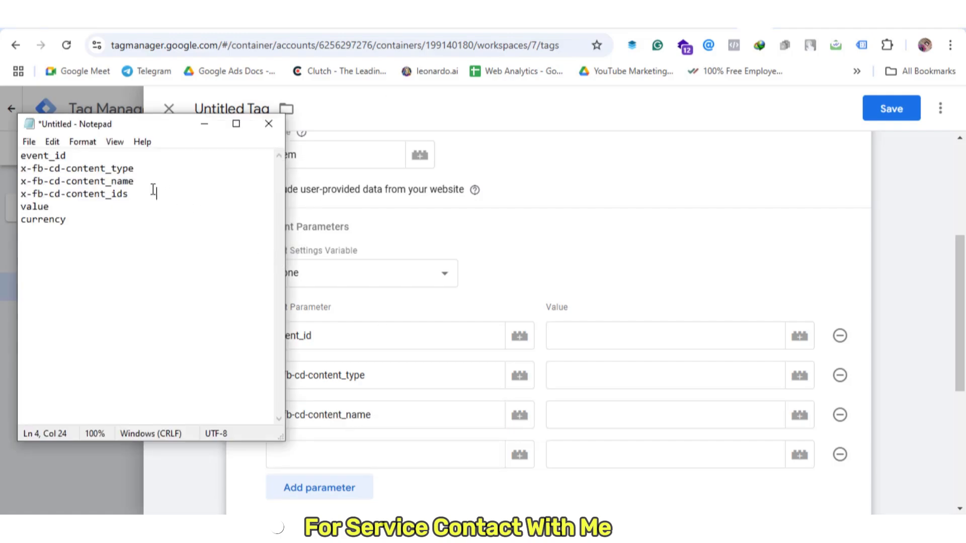
drag(157, 194, 16, 193)
key(ctrl+c)
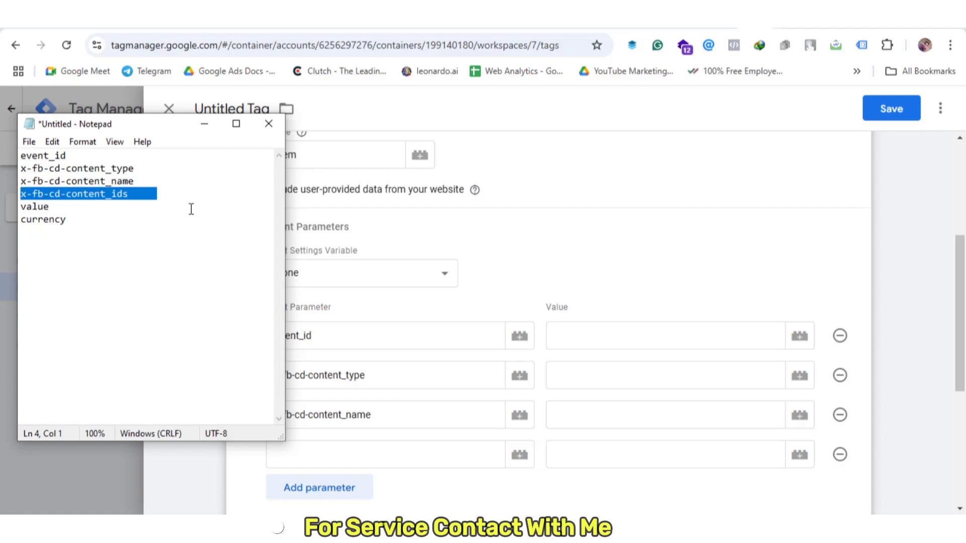
click(331, 457)
key(ctrl+v)
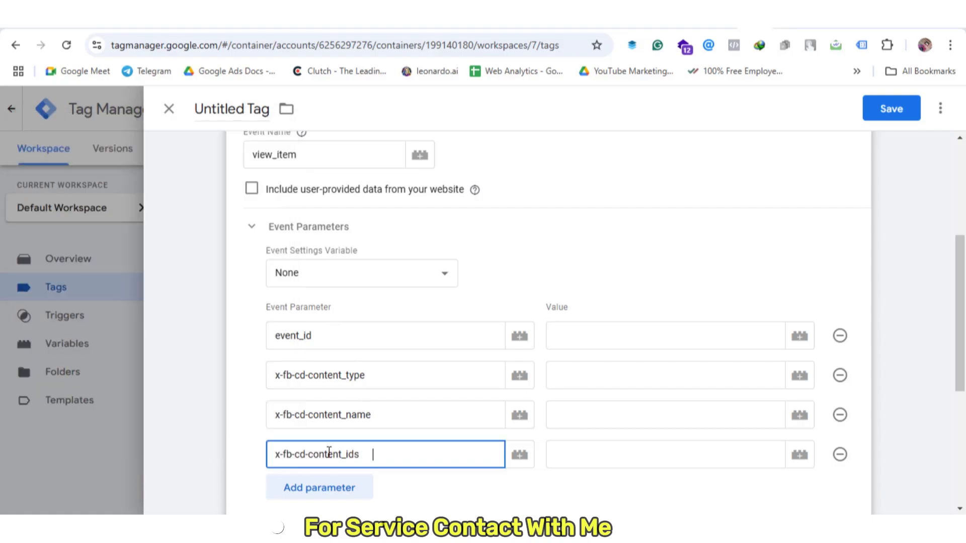
Add two more parameter rows and paste value as the fifth parameter name
scroll(377, 490, down, 3)
click(334, 355)
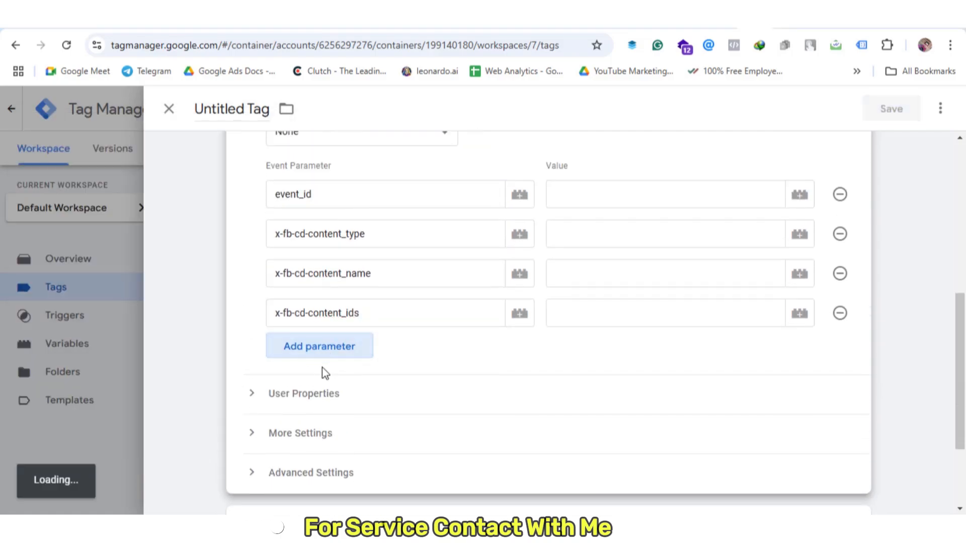
click(321, 389)
click(326, 353)
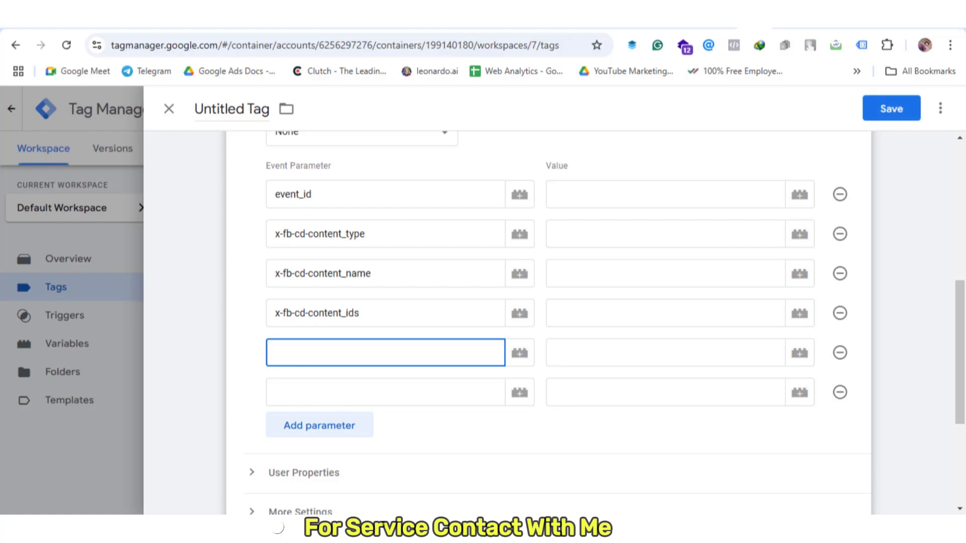
key(alt+Tab)
drag(74, 207, 2, 217)
key(ctrl+c)
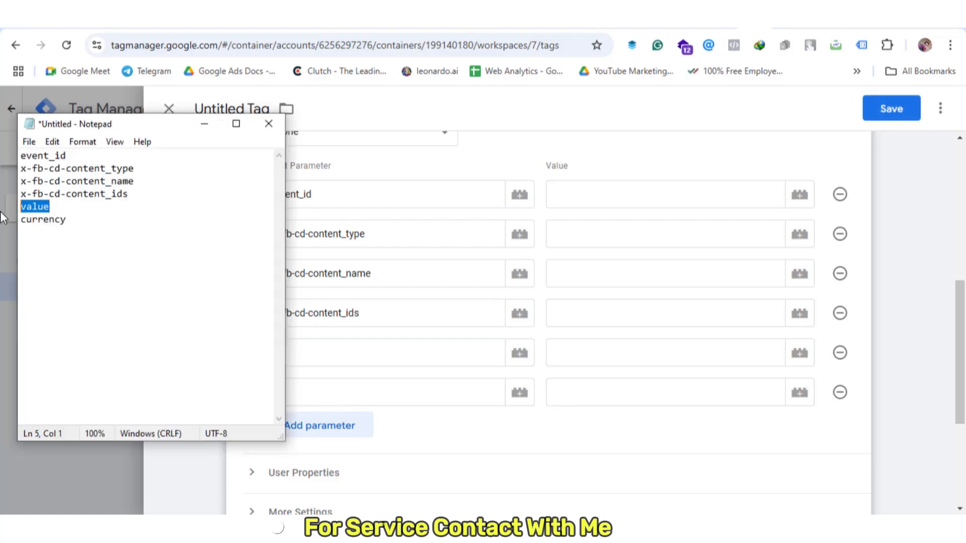
click(344, 364)
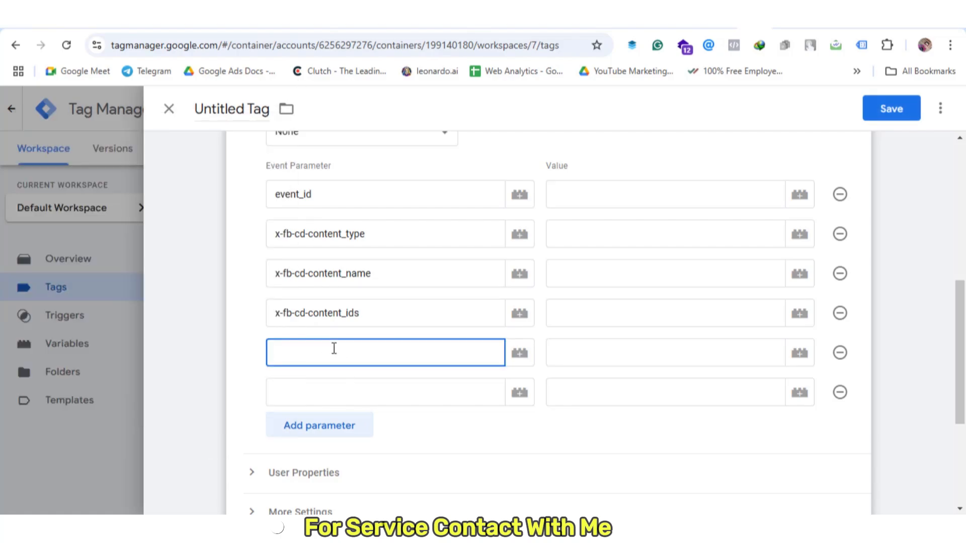
key(ctrl+v)
Copy currency from the notes and paste it as the sixth parameter name
click(401, 385)
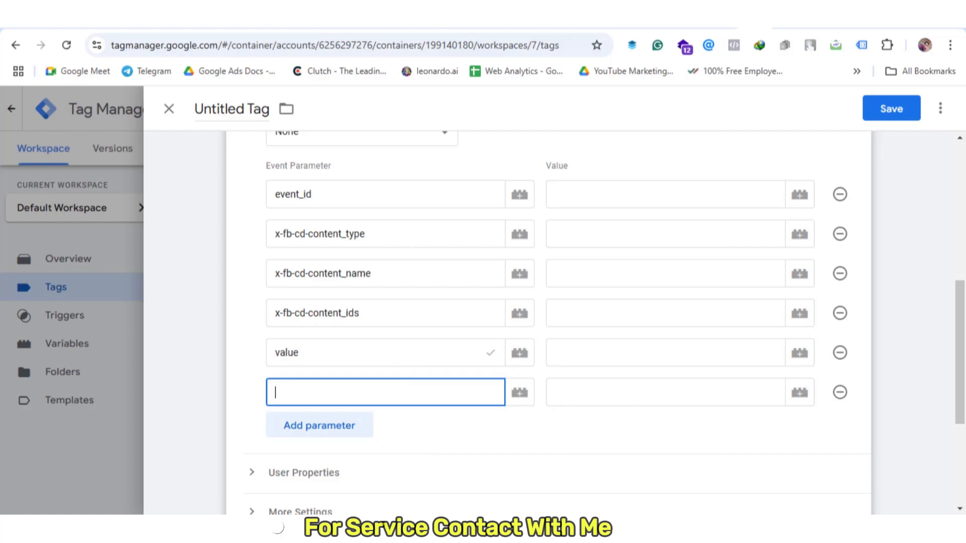
key(alt+Tab)
drag(86, 222, 21, 224)
key(ctrl+c)
click(21, 232)
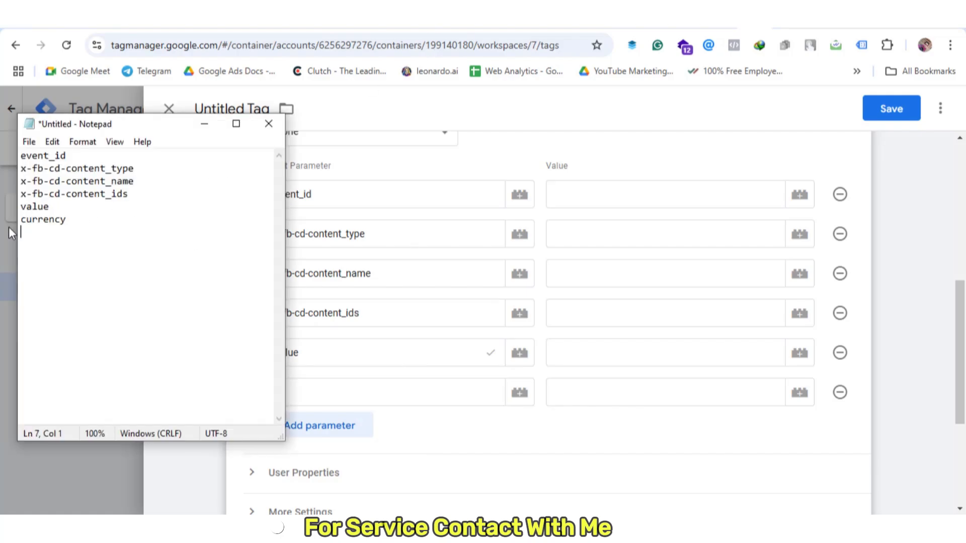
key(alt+Tab)
key(ctrl+v)
key(Down)
key(Return)
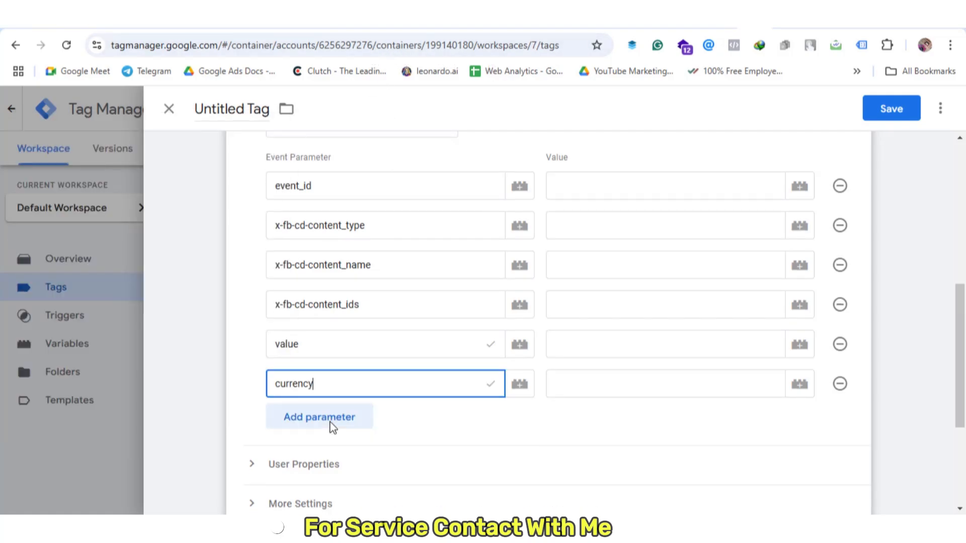
Map event_id to {{Event ID}}, content_type to product, and content_name to the product name variable
click(641, 177)
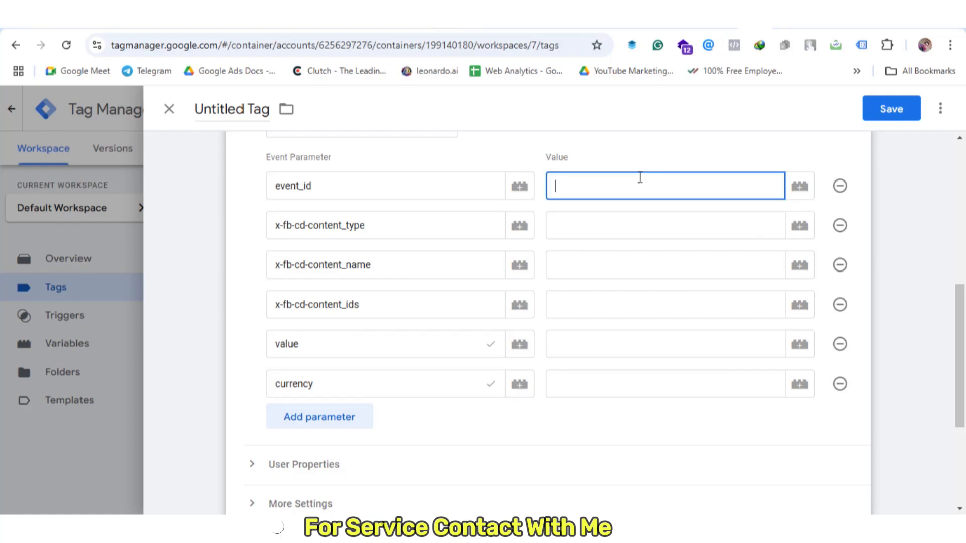
text({{e)
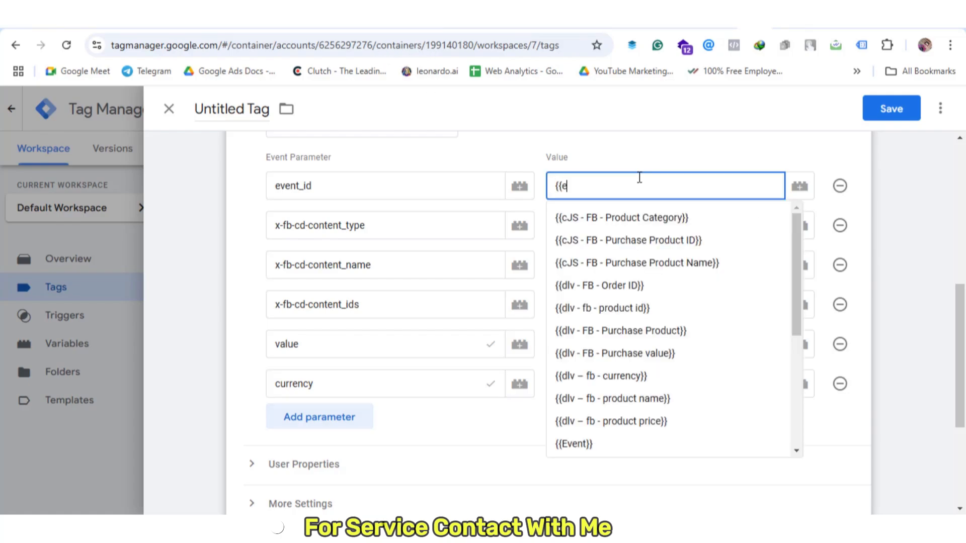
text(ve)
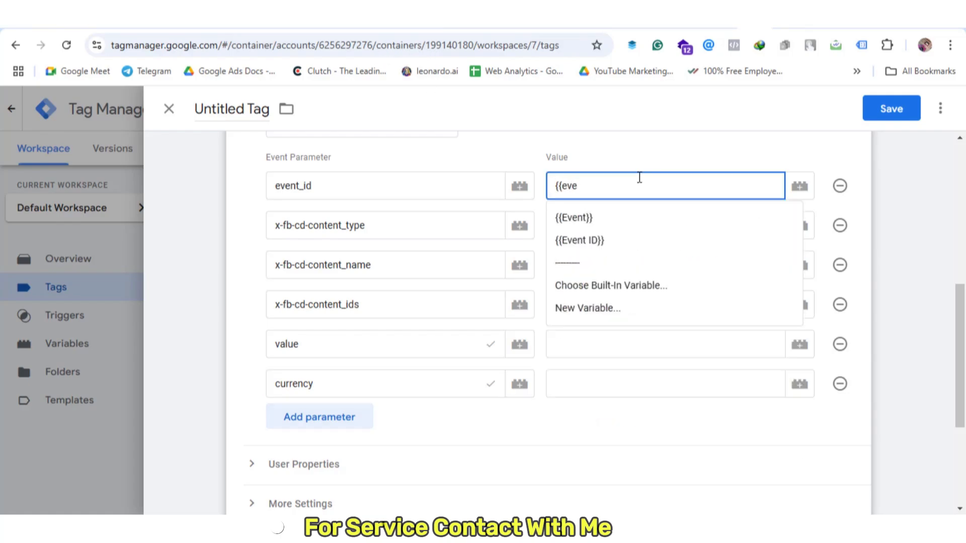
click(642, 240)
click(633, 223)
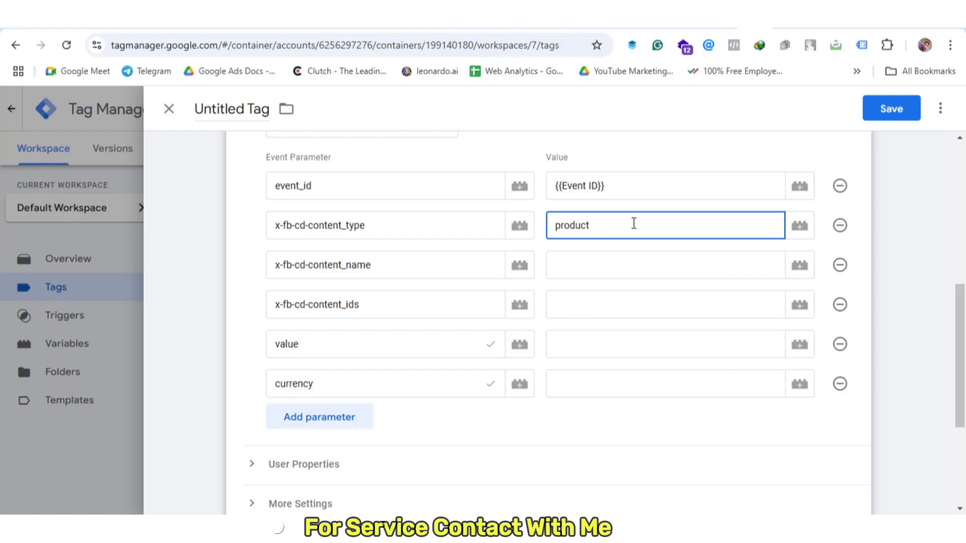
click(641, 267)
text({{)
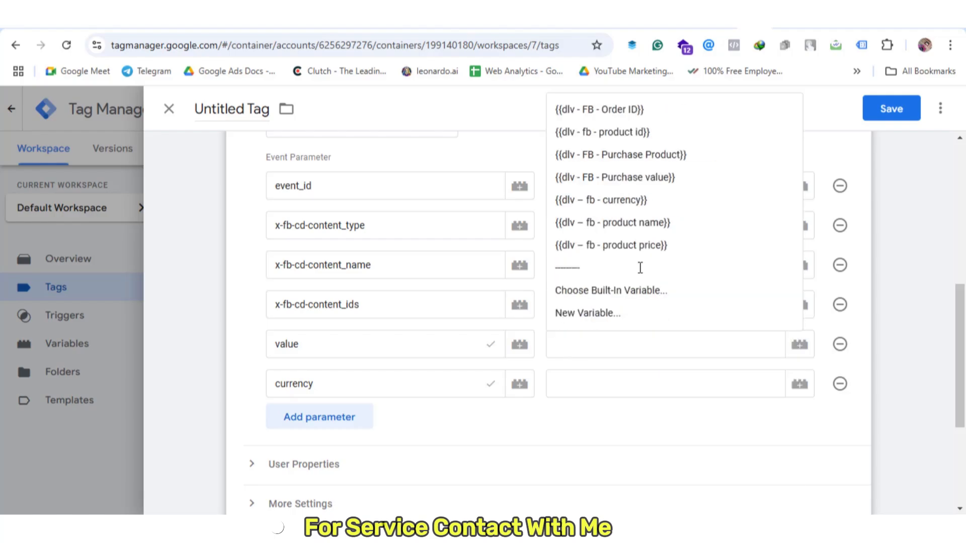
click(656, 230)
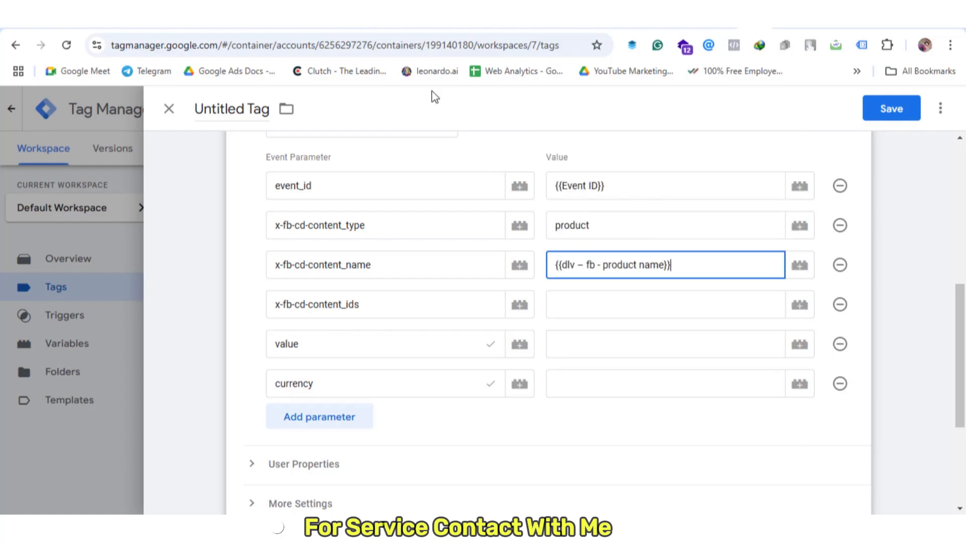
Map content_ids, value and currency to the product id, price and currency dlv variables
click(571, 306)
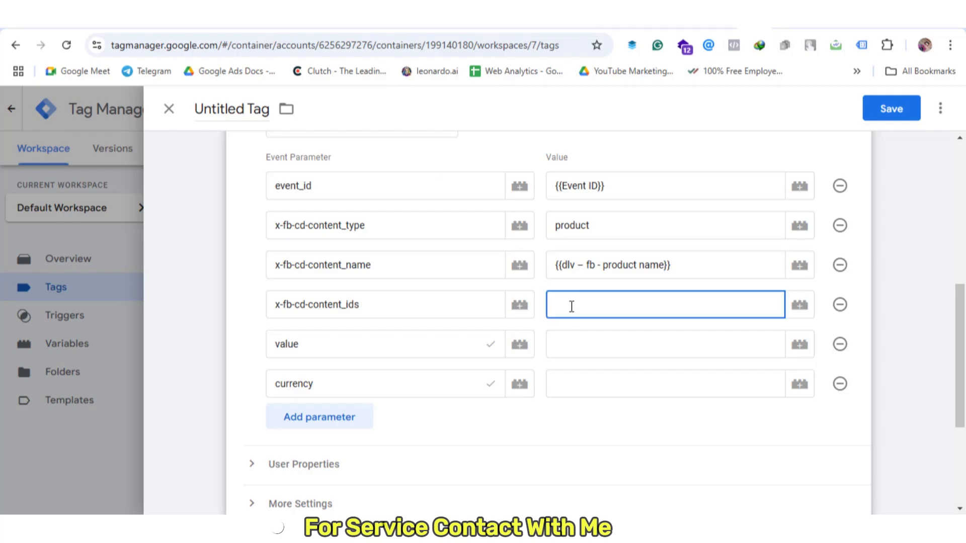
text({{d)
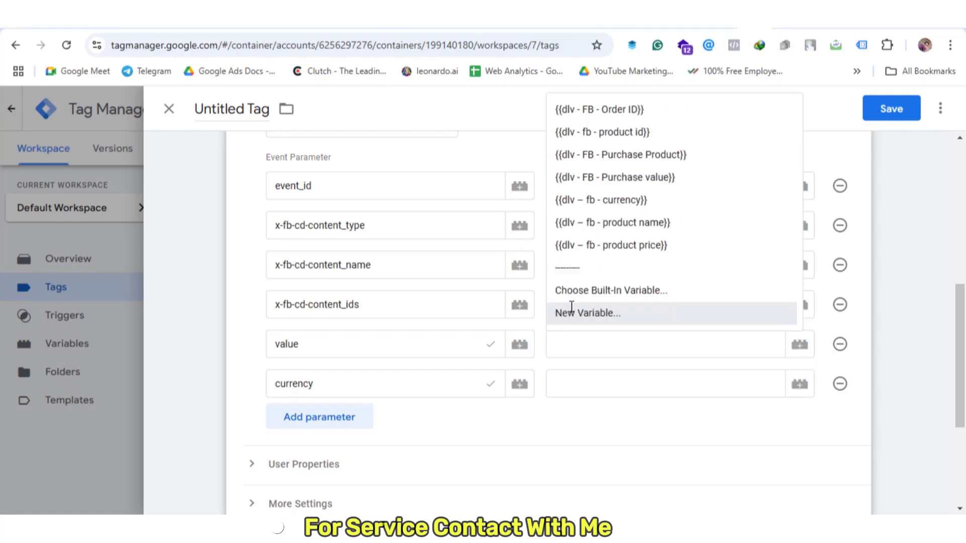
click(661, 133)
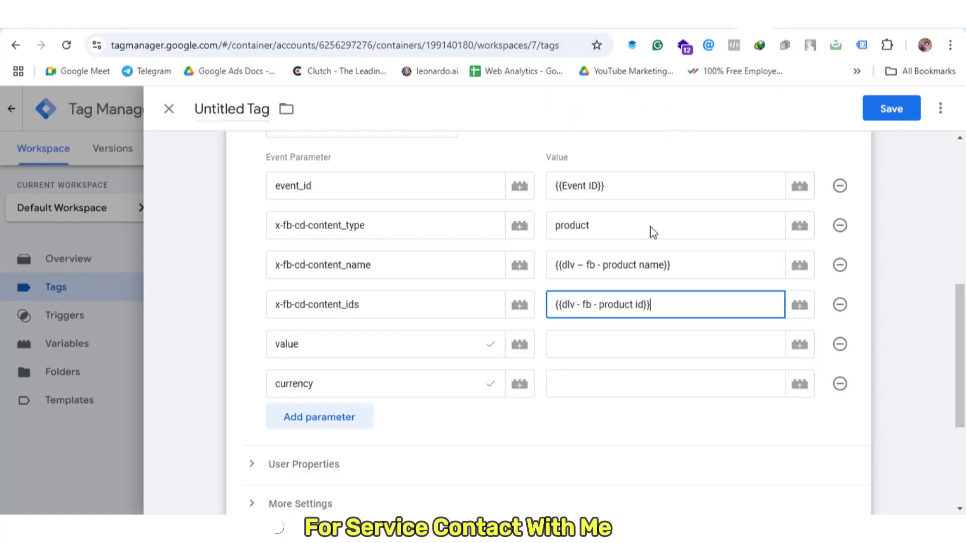
click(596, 342)
text({{dlv)
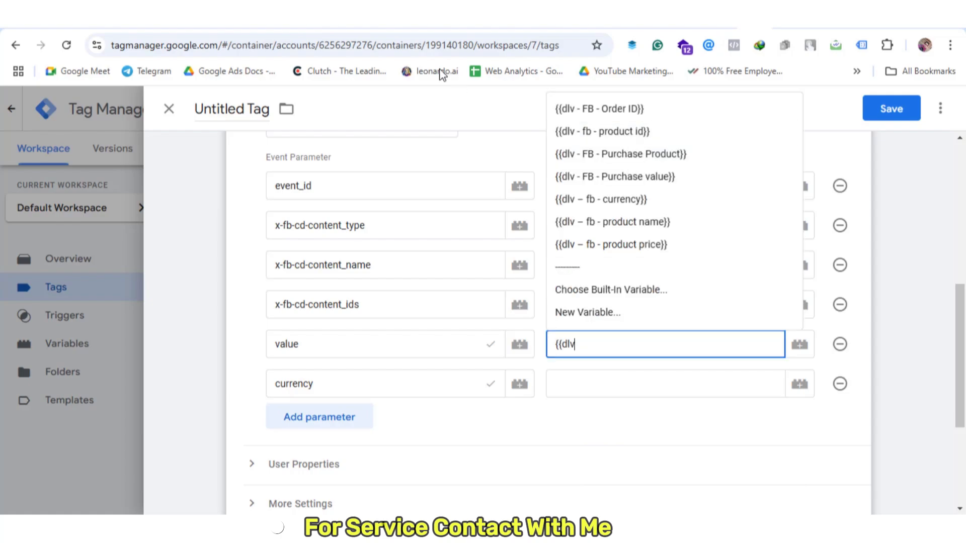
click(675, 244)
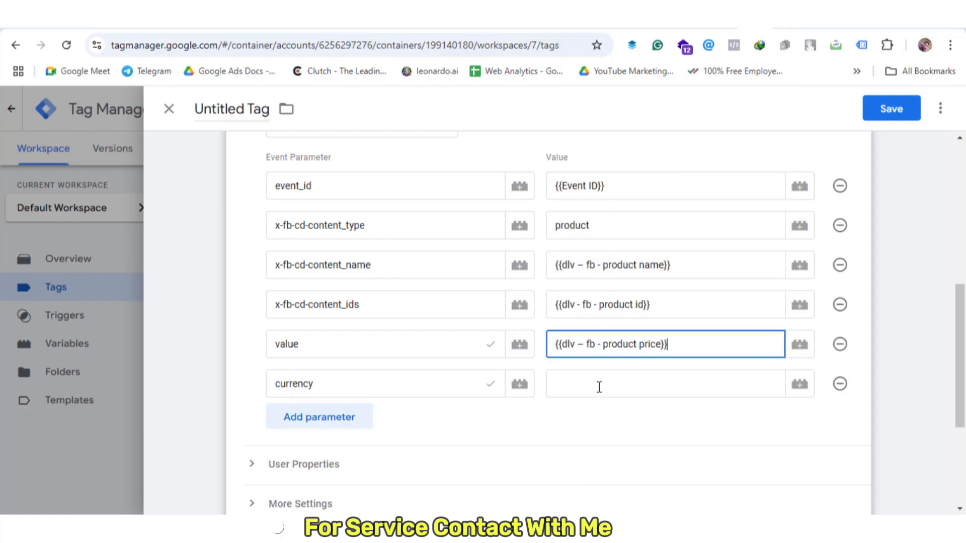
click(646, 368)
click(636, 381)
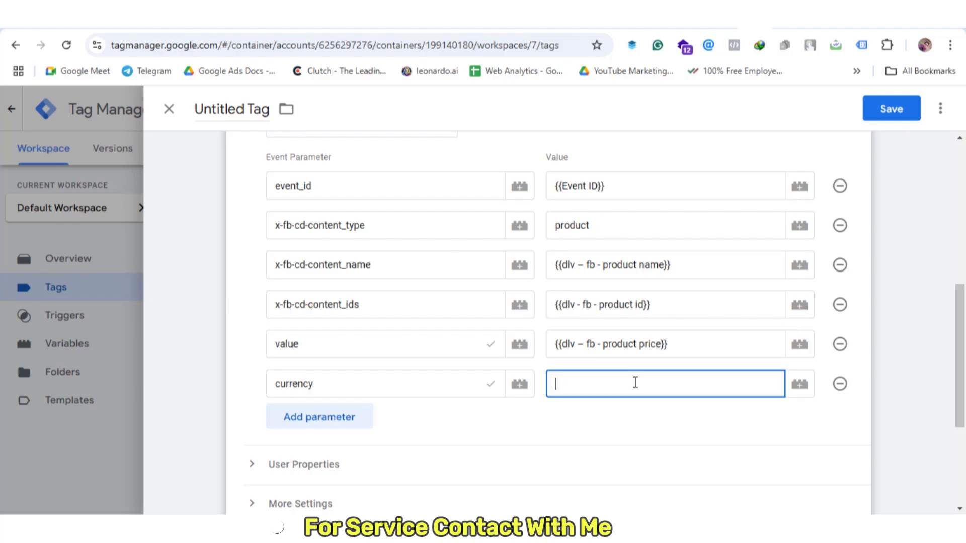
text({{)
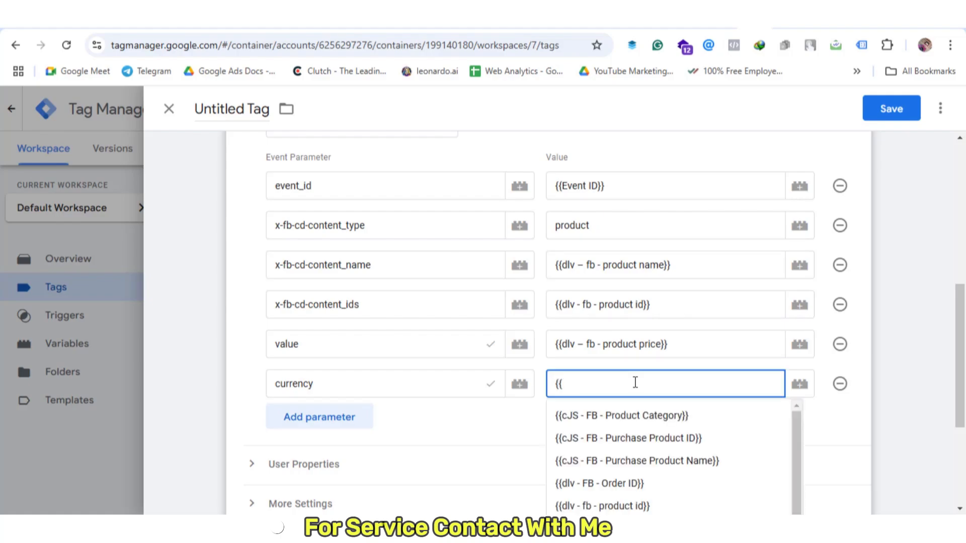
click(627, 242)
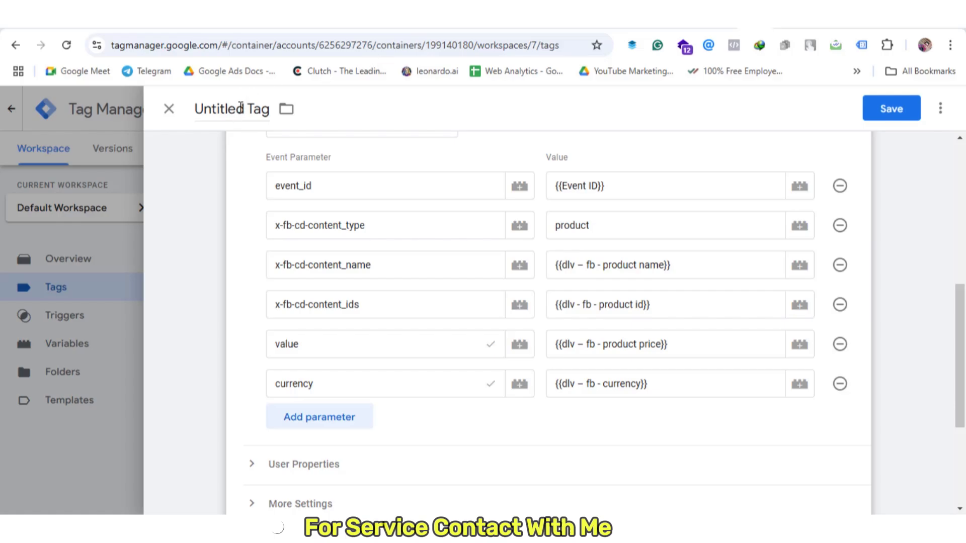
Replace 'Untitled Tag' with the name 'FB - GA4 - SS - ViewContent - Tag' and save
click(241, 107)
double_click(241, 107)
text(FB - )
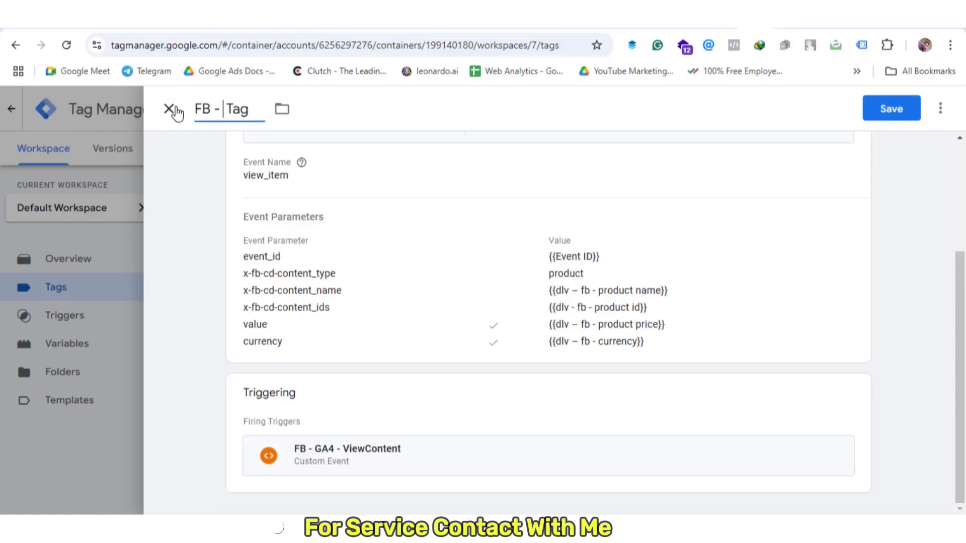
text(GA4 -)
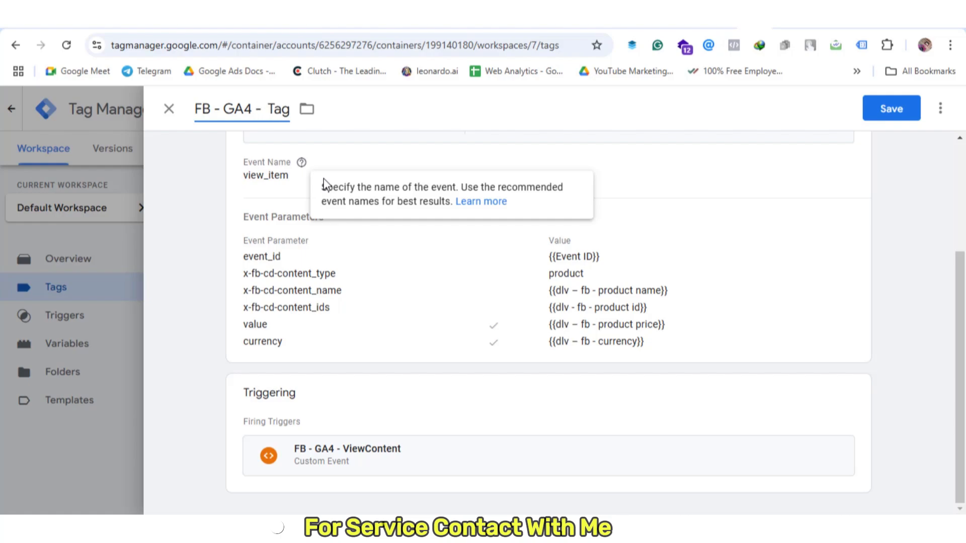
text( SS)
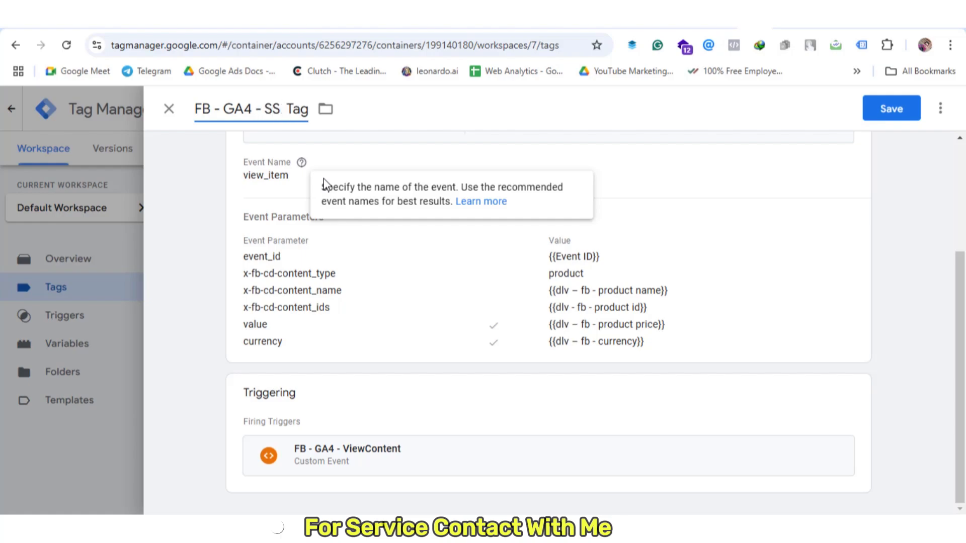
text( - ViewCon )
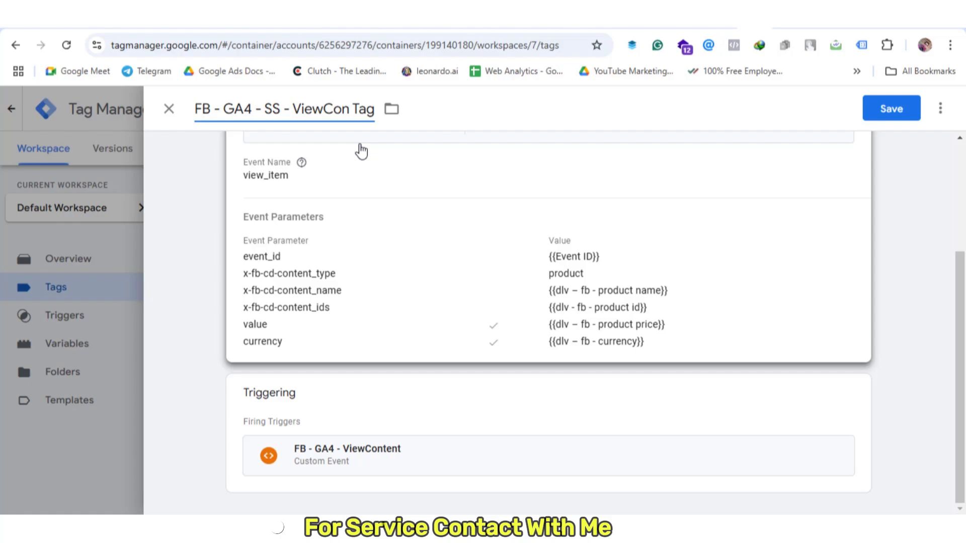
text(tent )
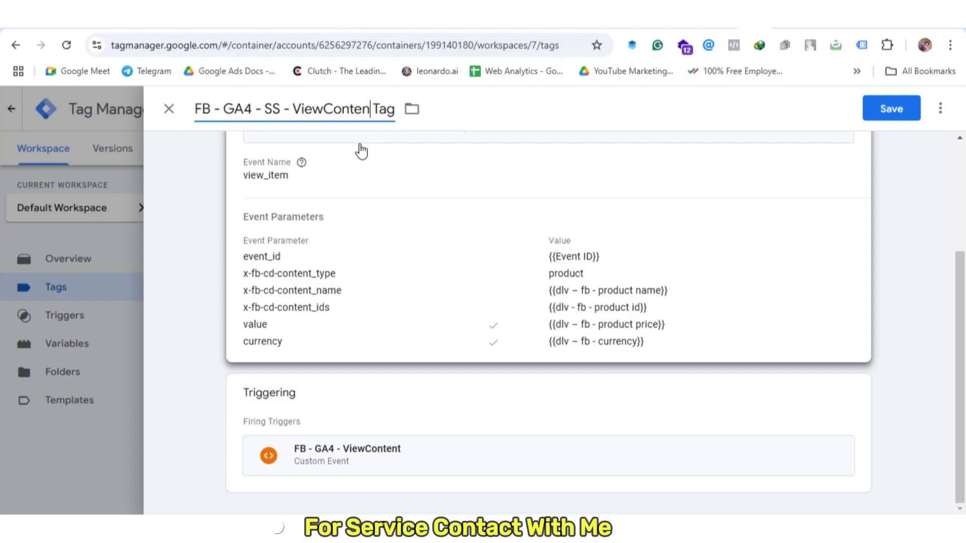
text(-)
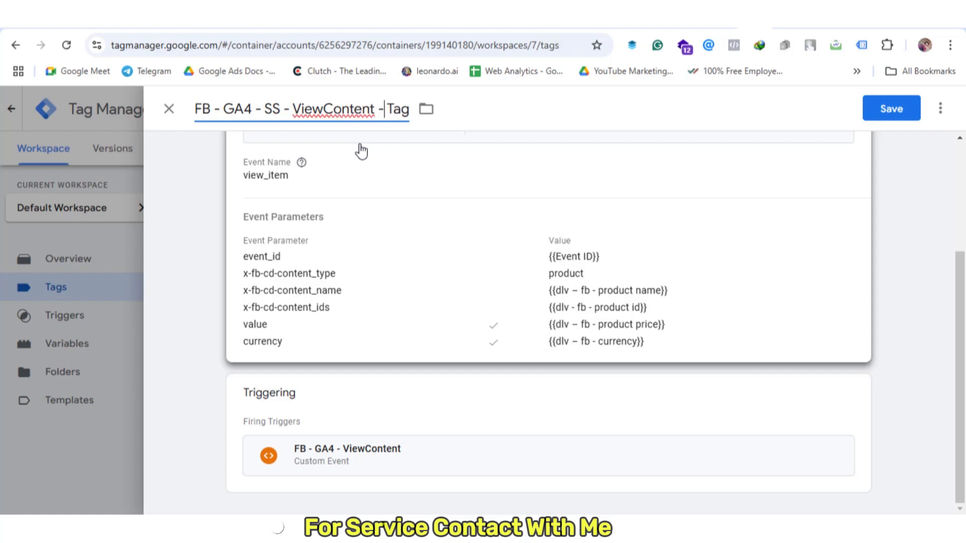
click(901, 110)
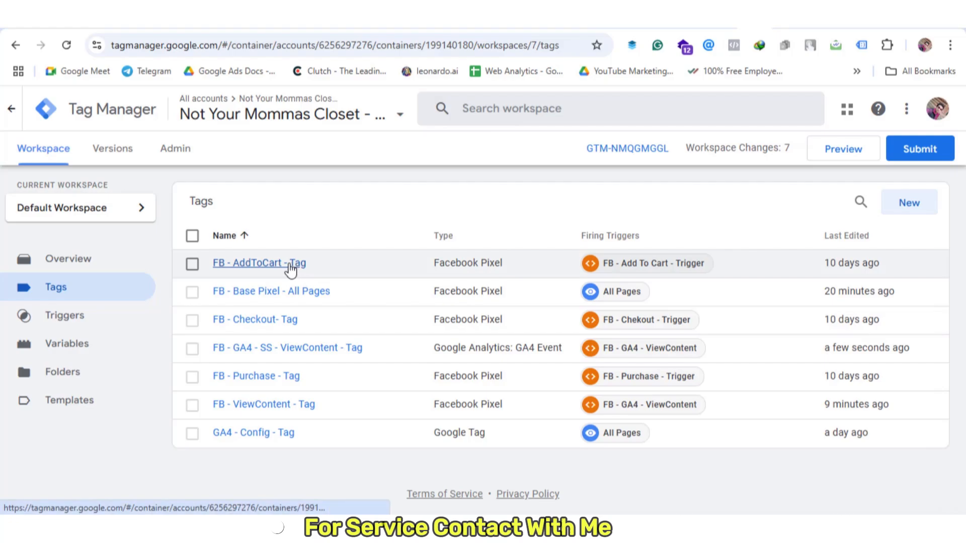
Fill FB - AddToCart - Tag's More Settings Event ID with {{Event ID}}, save, then open FB - GA4 - SS - ViewContent - Tag
click(290, 266)
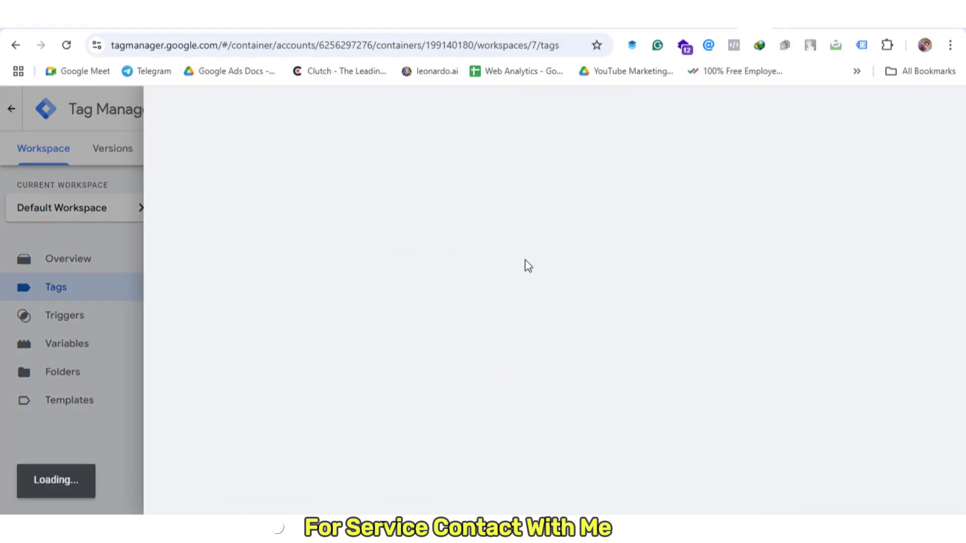
scroll(524, 264, down, 3)
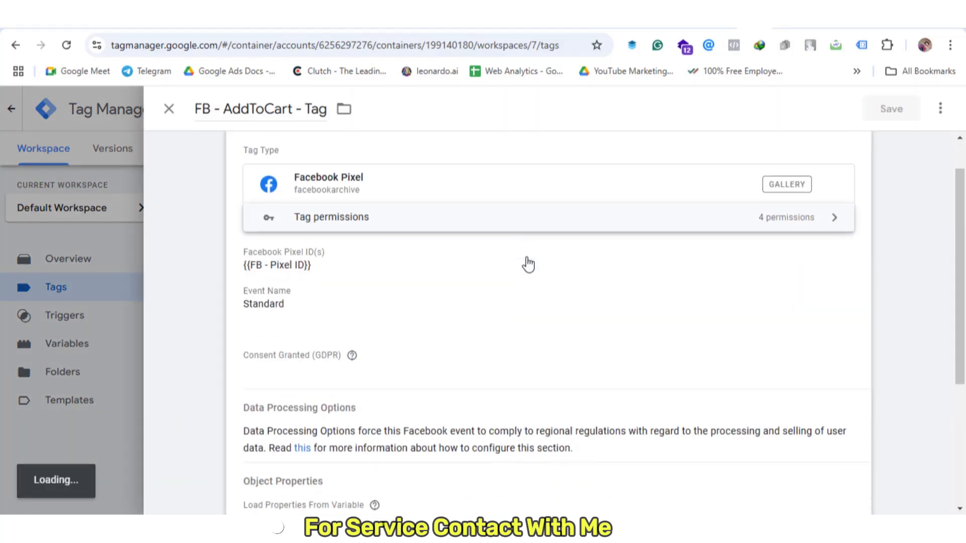
scroll(513, 298, down, 7)
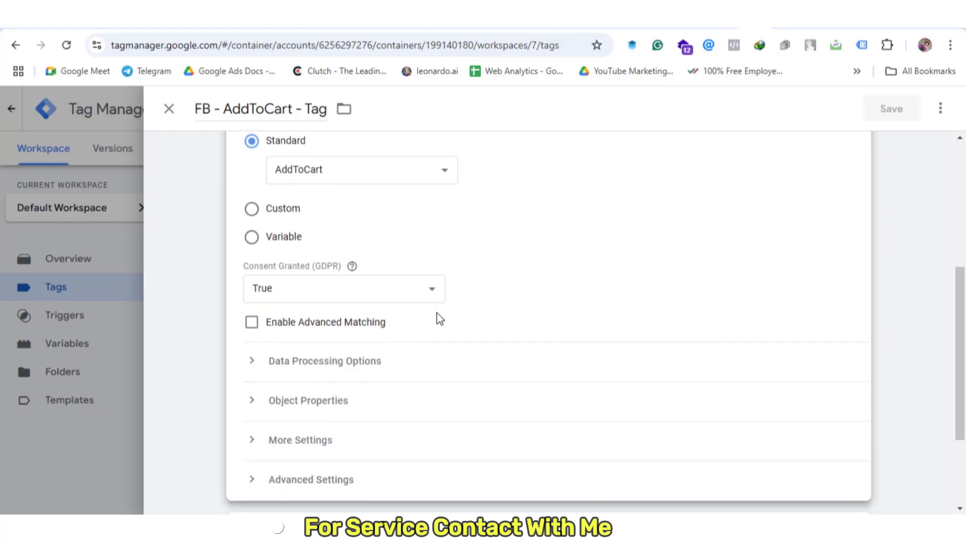
click(429, 304)
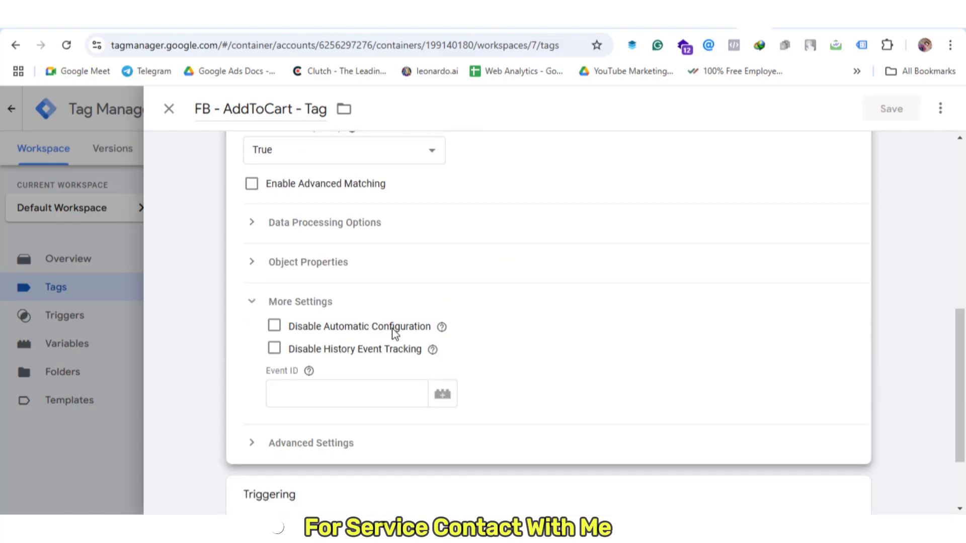
scroll(353, 324, down, 2)
click(345, 321)
text({{)
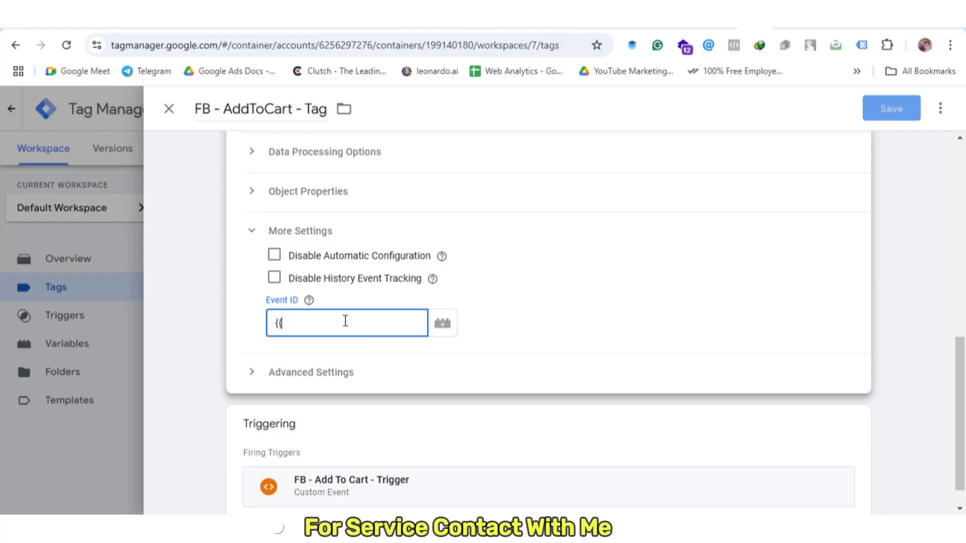
text(event)
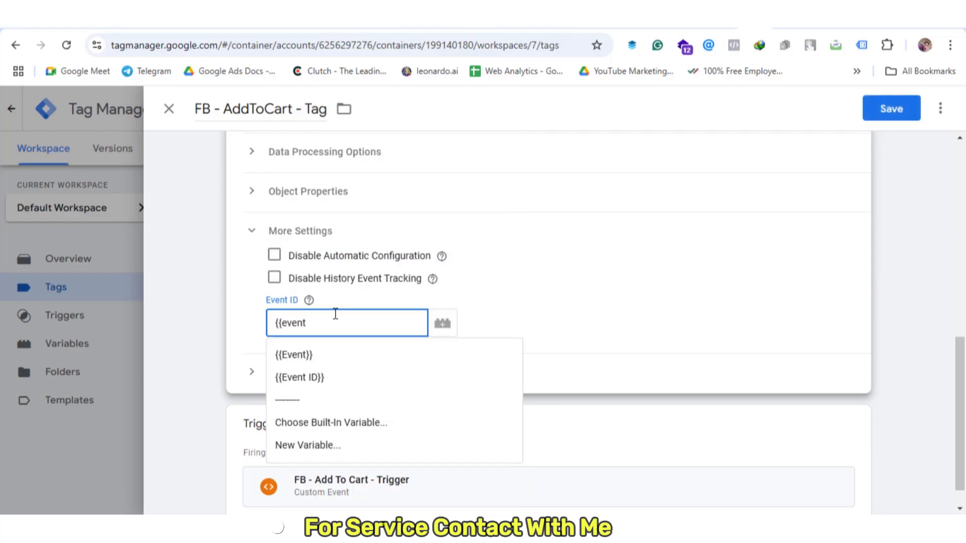
click(308, 378)
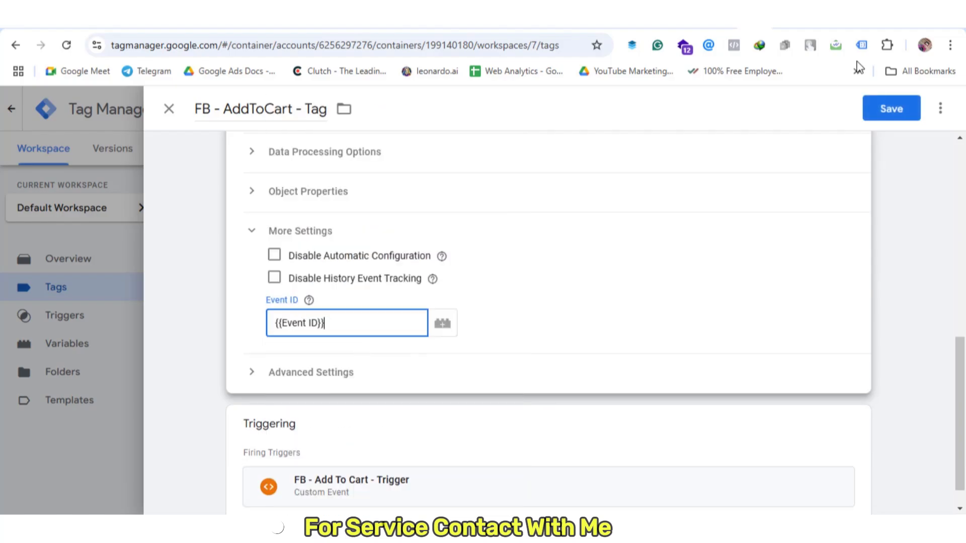
click(891, 108)
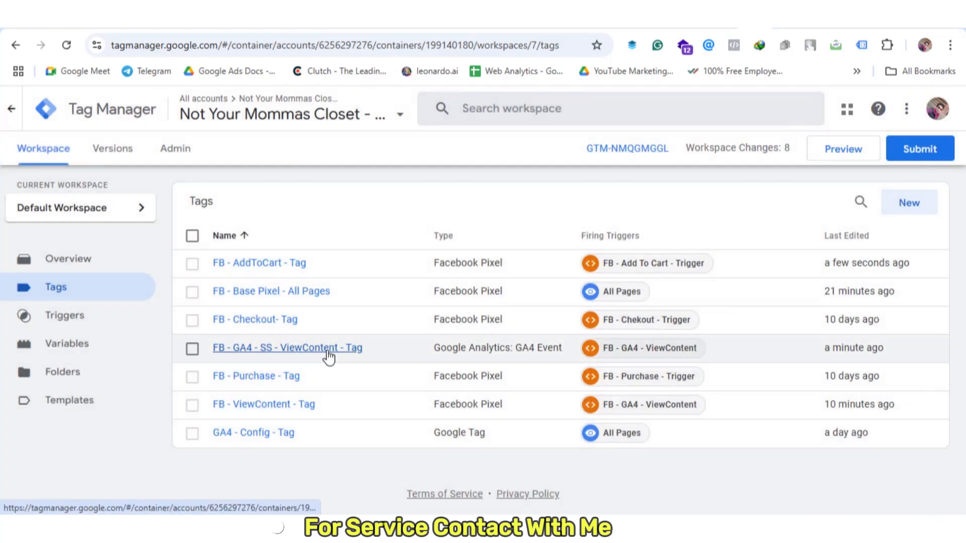
click(328, 352)
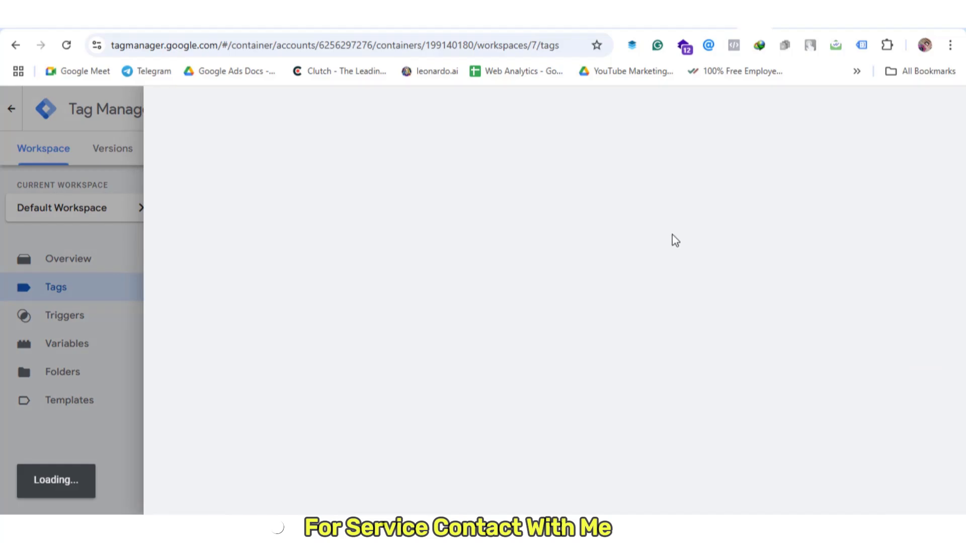
Copy the ViewContent GA4 tag and rename the copy FB - GA4 - SS - add_to_cart - Tag
scroll(696, 305, down, 1)
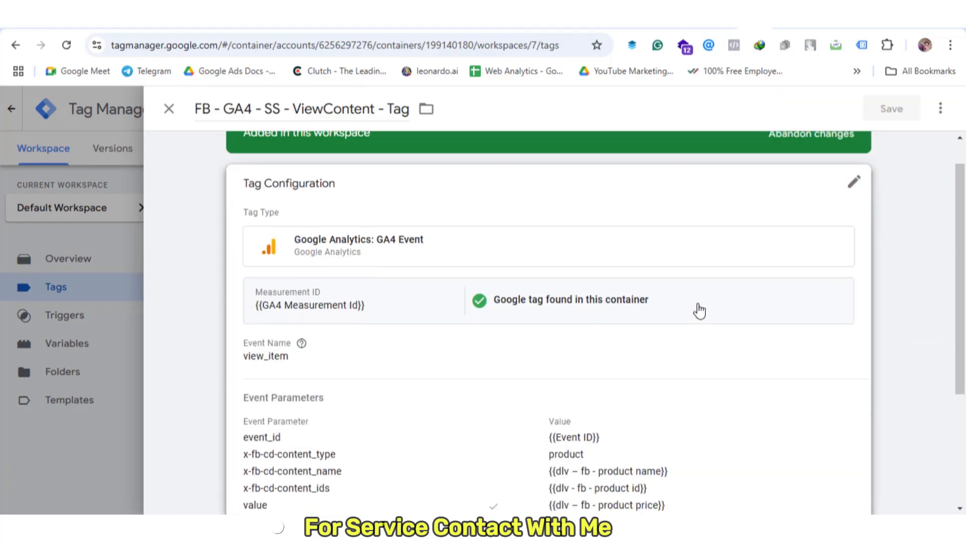
click(941, 107)
click(907, 146)
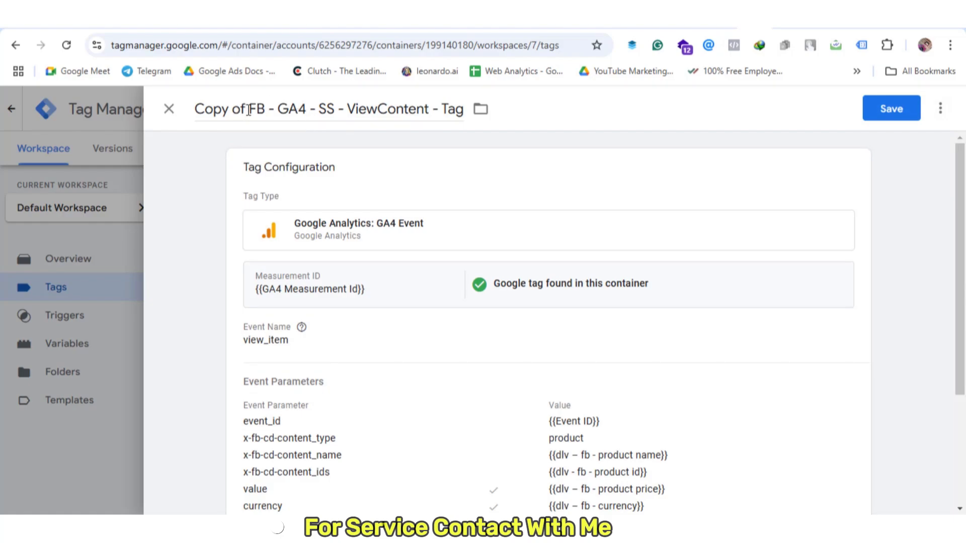
drag(249, 110, 194, 110)
key(BackSpace)
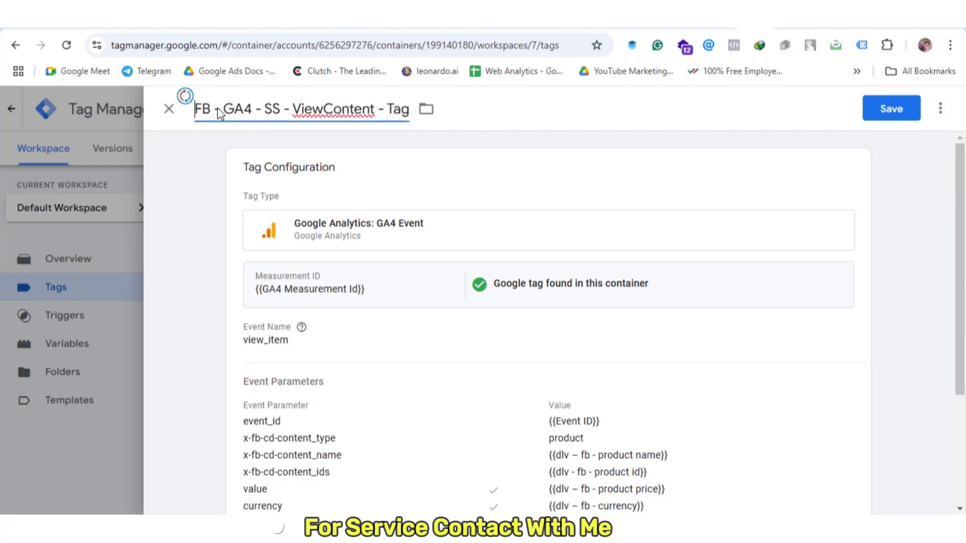
double_click(343, 106)
key(ctrl+v)
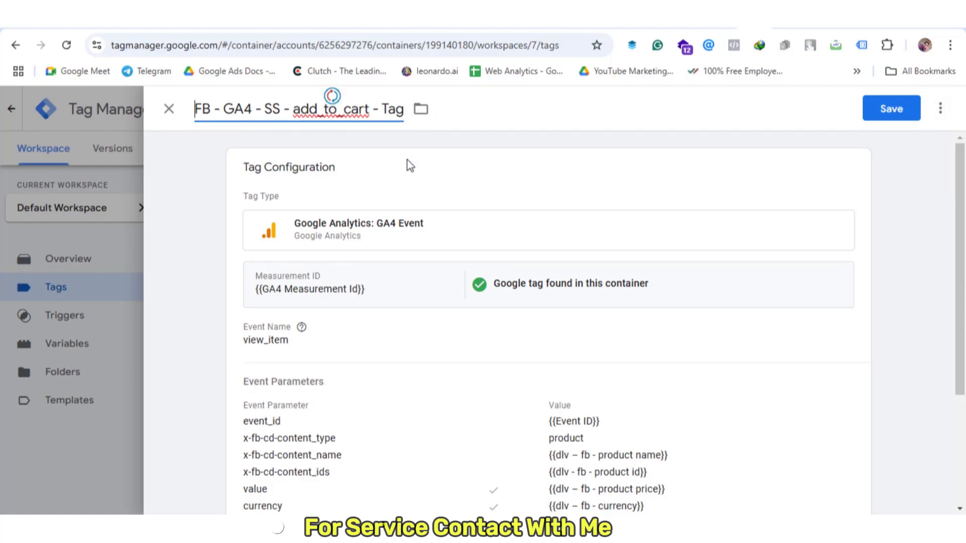
Change the copied tag's event name from view_item to add_to_cart
click(391, 202)
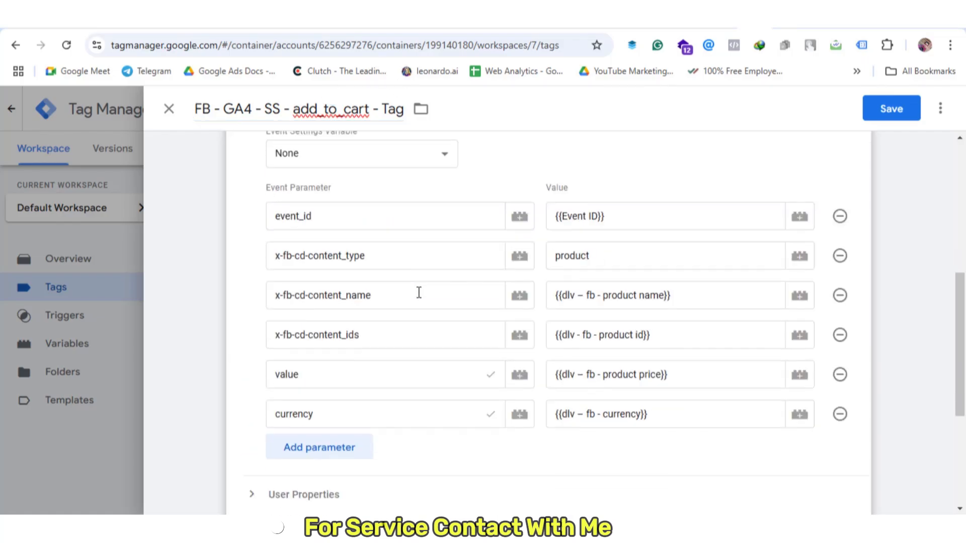
scroll(434, 346, down, 5)
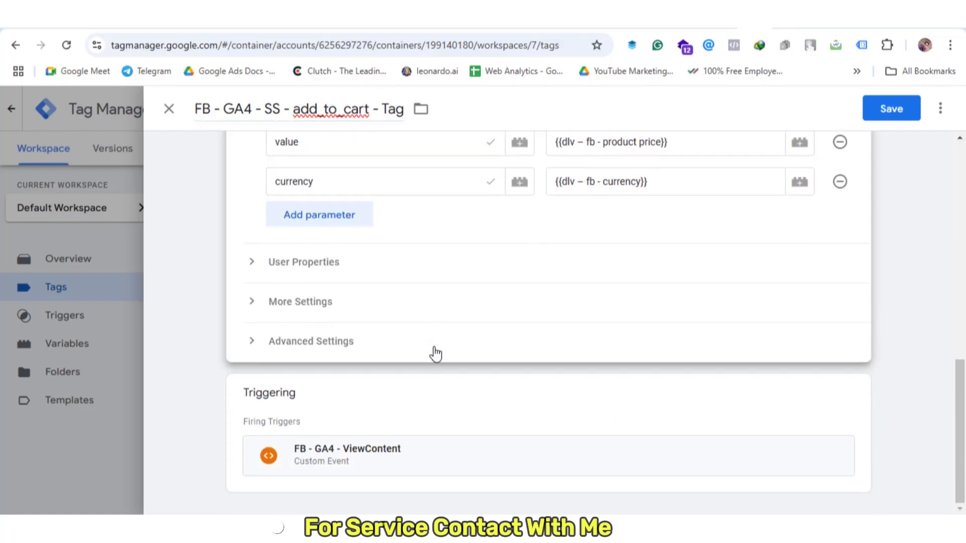
scroll(434, 352, up, 8)
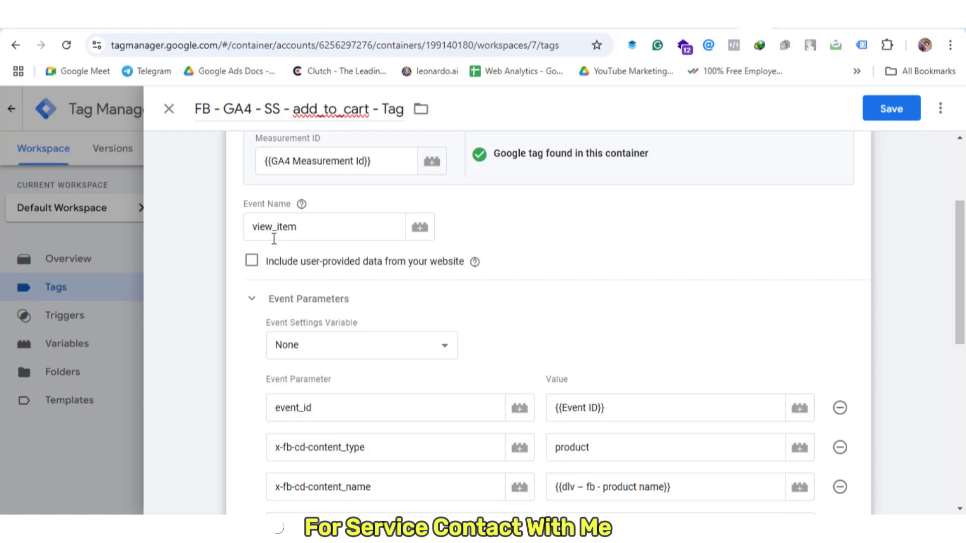
double_click(276, 225)
key(ctrl+v)
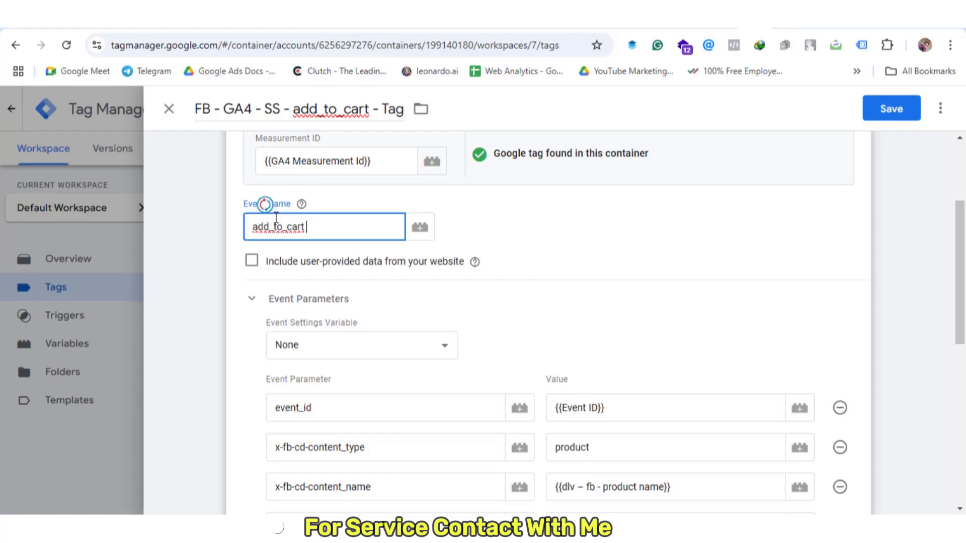
Replace the FB - GA4 - ViewContent trigger with FB - Add To Cart - Trigger and save
scroll(479, 246, down, 8)
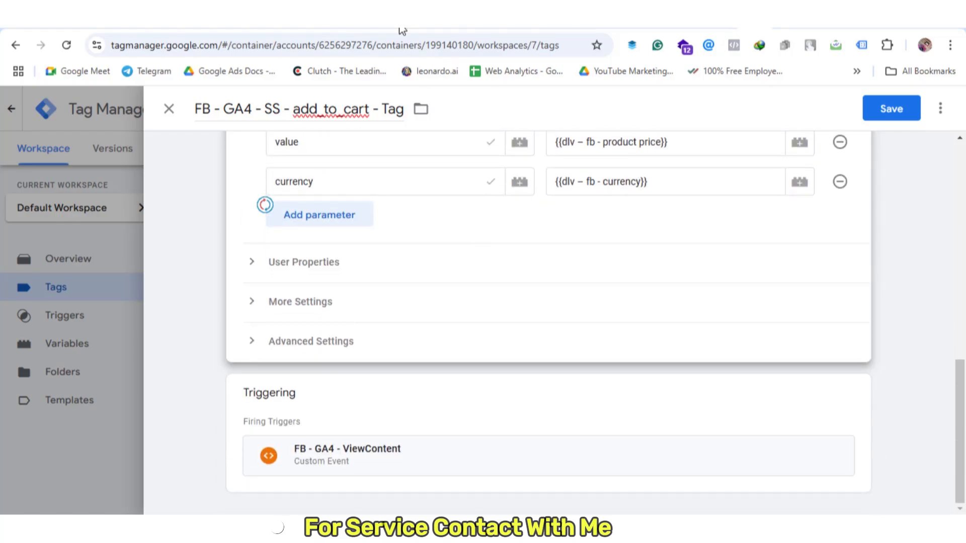
click(482, 398)
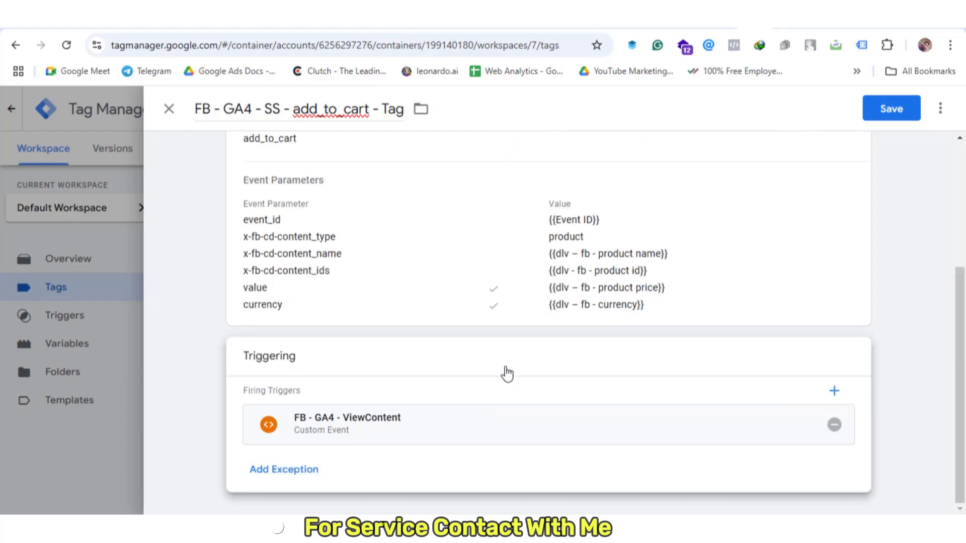
click(834, 425)
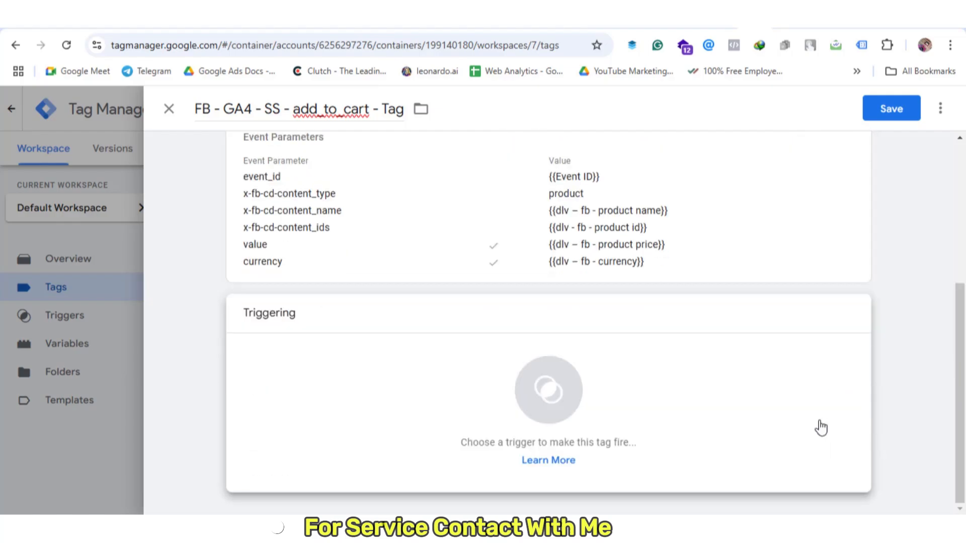
click(599, 402)
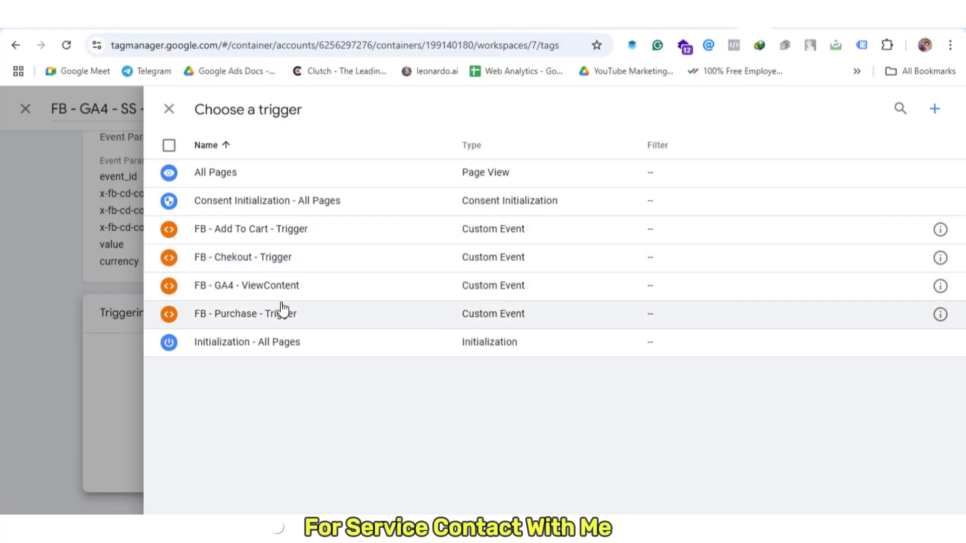
click(284, 230)
scroll(507, 211, up, 5)
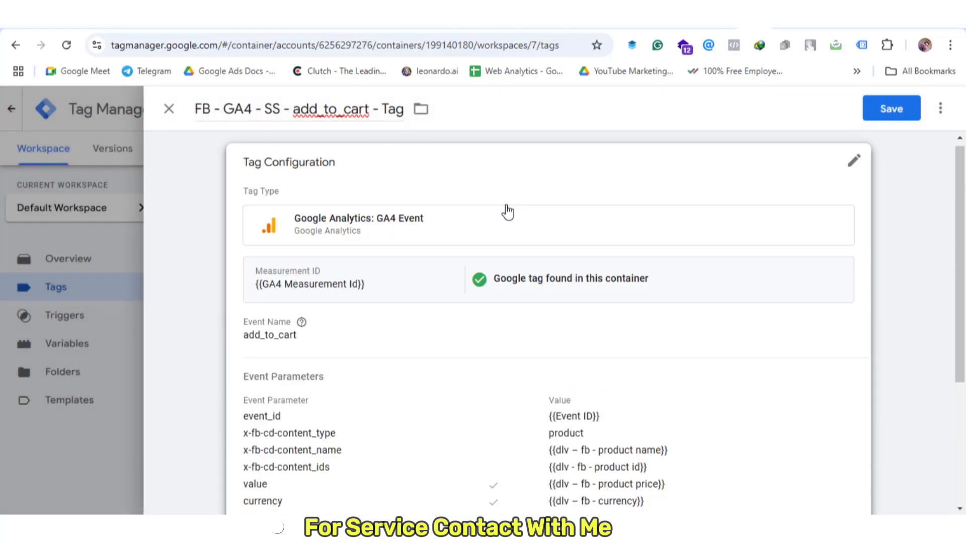
click(891, 110)
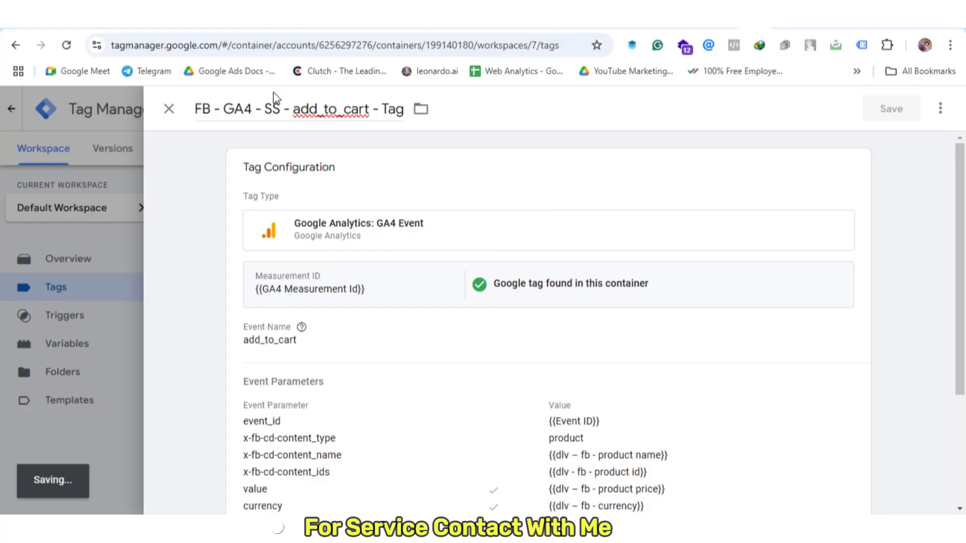
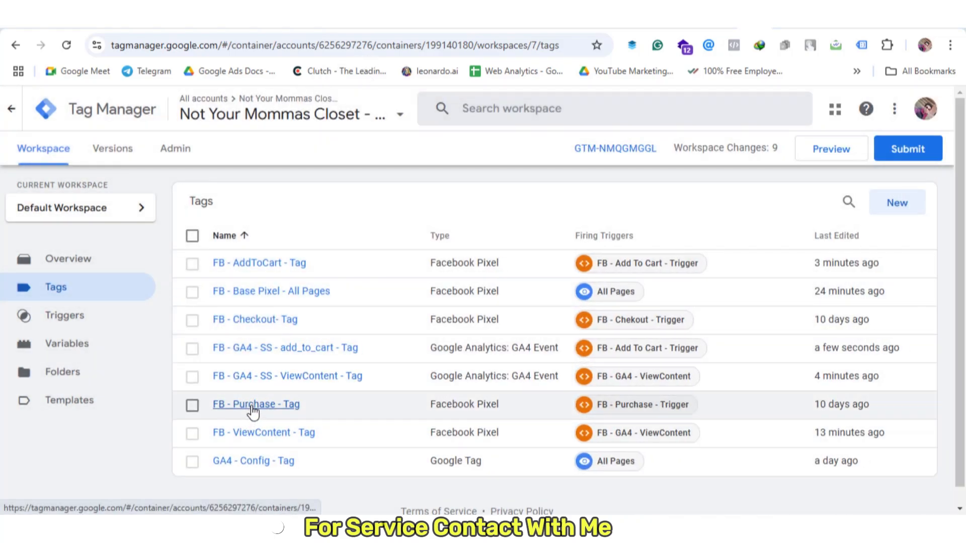
In FB - Purchase - Tag's More Settings, set Event ID to {{Event ID}} and save
click(252, 407)
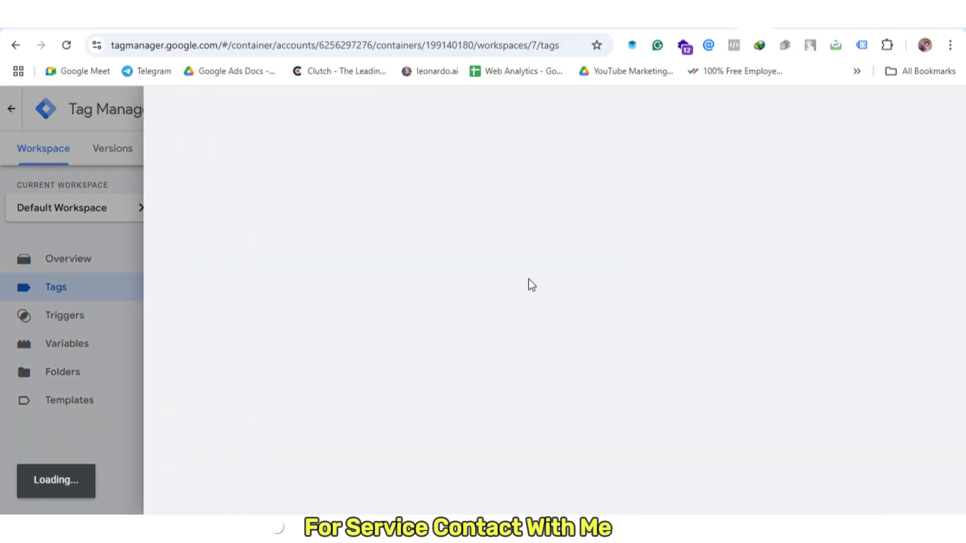
scroll(529, 283, down, 2)
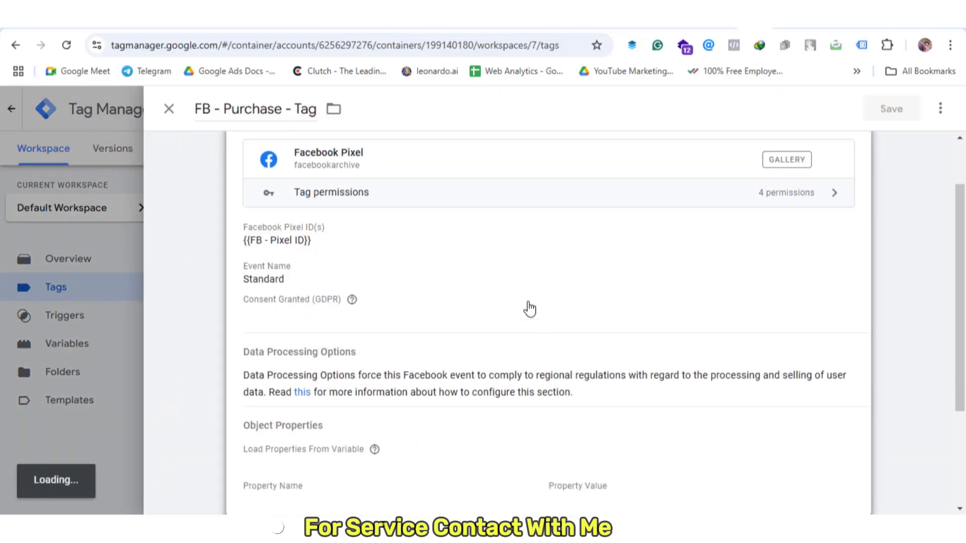
scroll(529, 306, down, 5)
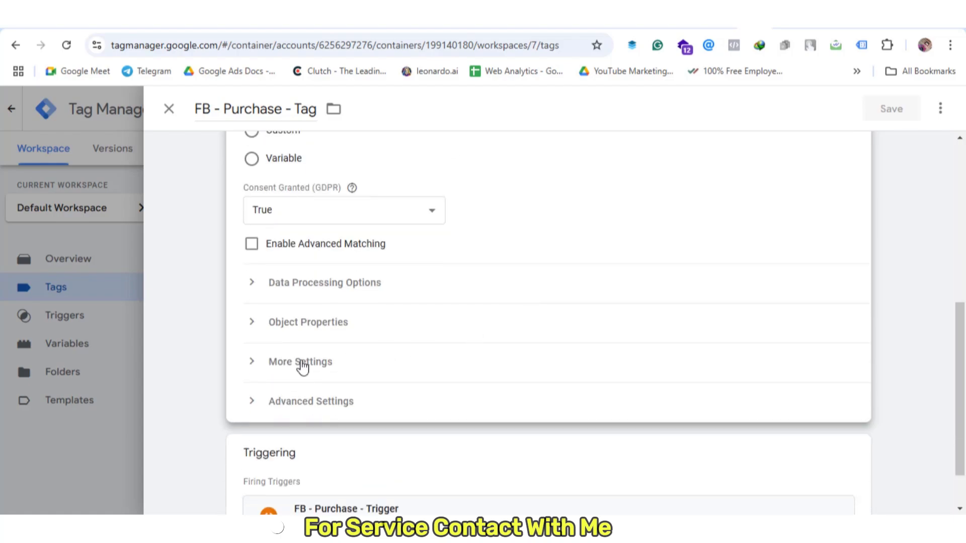
click(302, 362)
scroll(386, 347, down, 3)
click(331, 309)
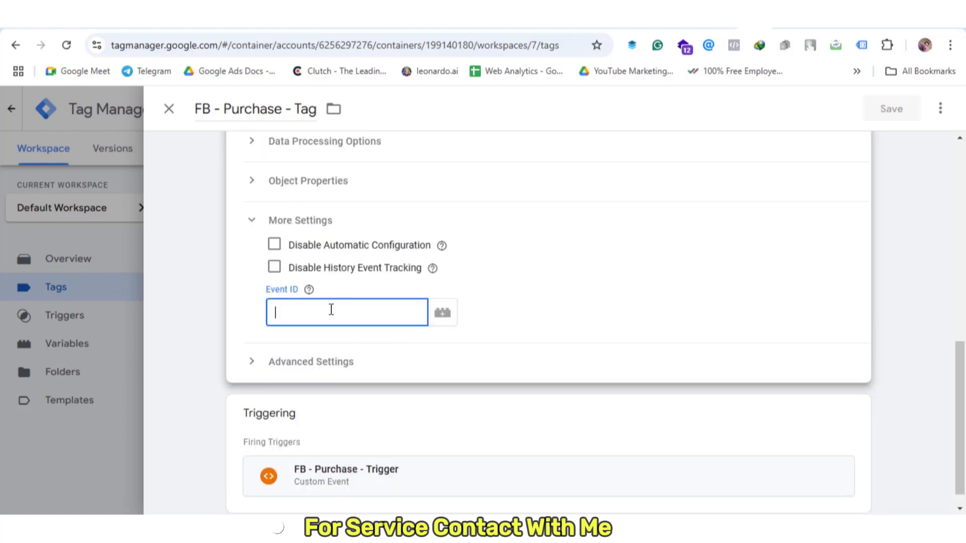
text({{)
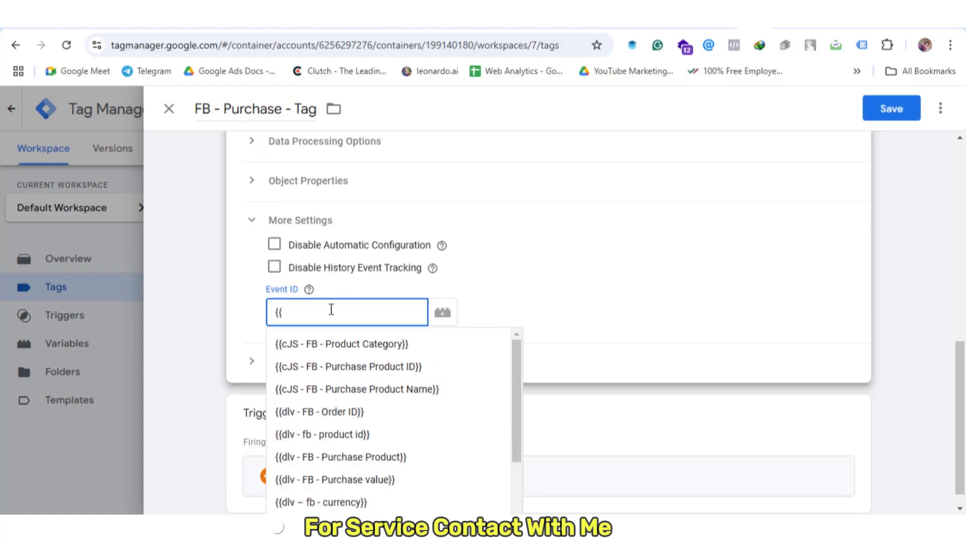
text(eve)
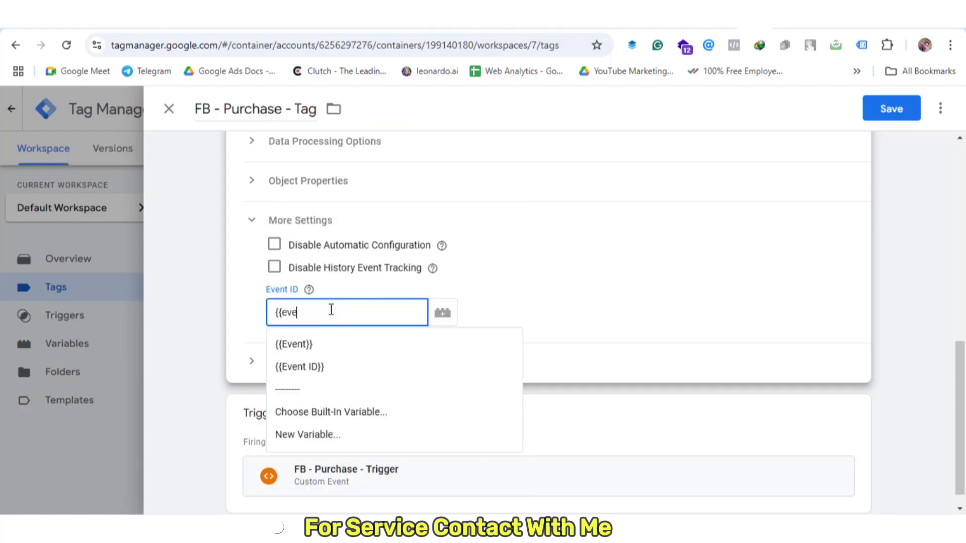
click(333, 368)
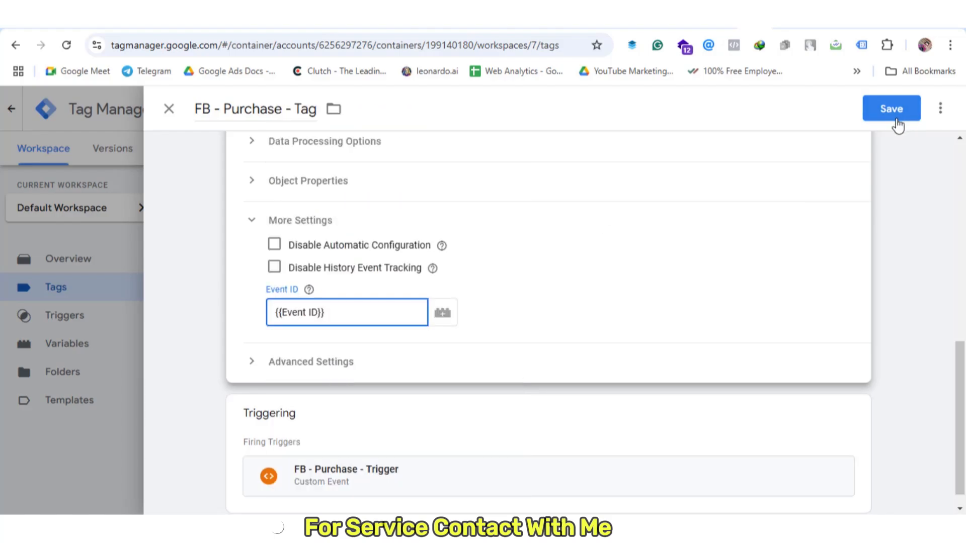
click(891, 109)
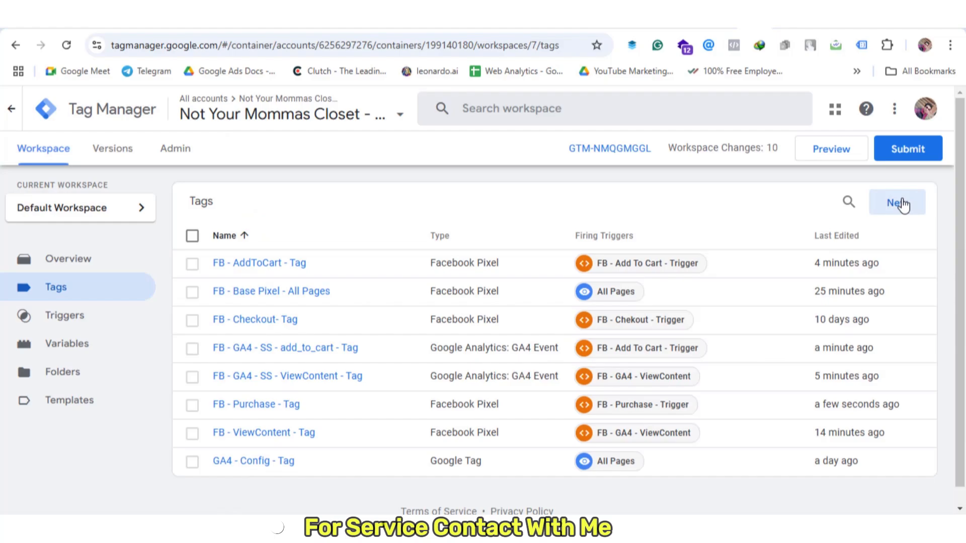
Create a new GA4 Event tag with Measurement ID {{GA4 Measurement Id}}
click(899, 204)
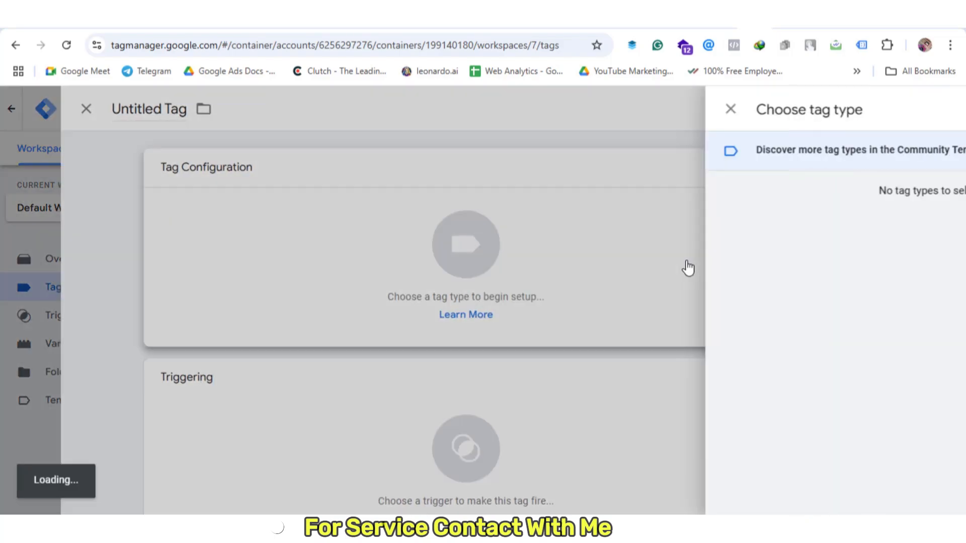
click(628, 231)
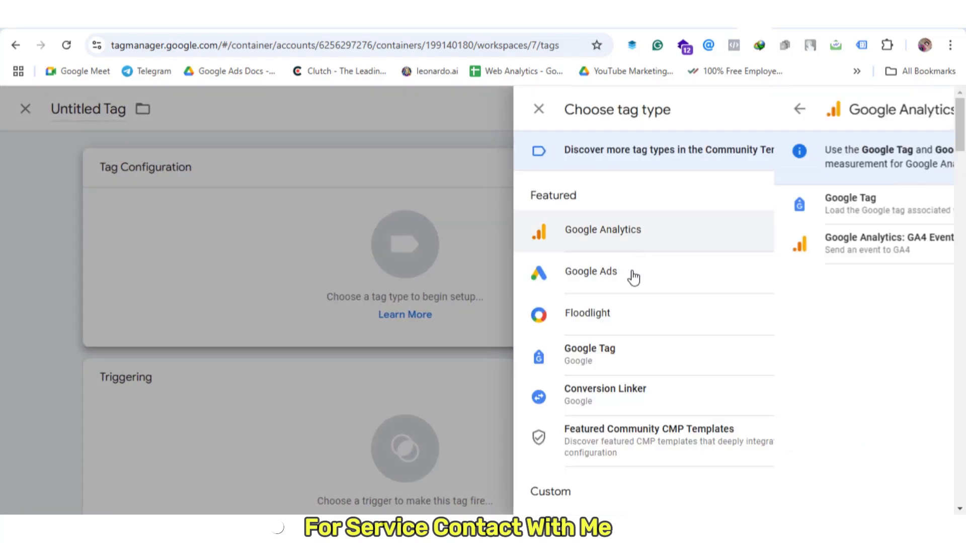
click(620, 244)
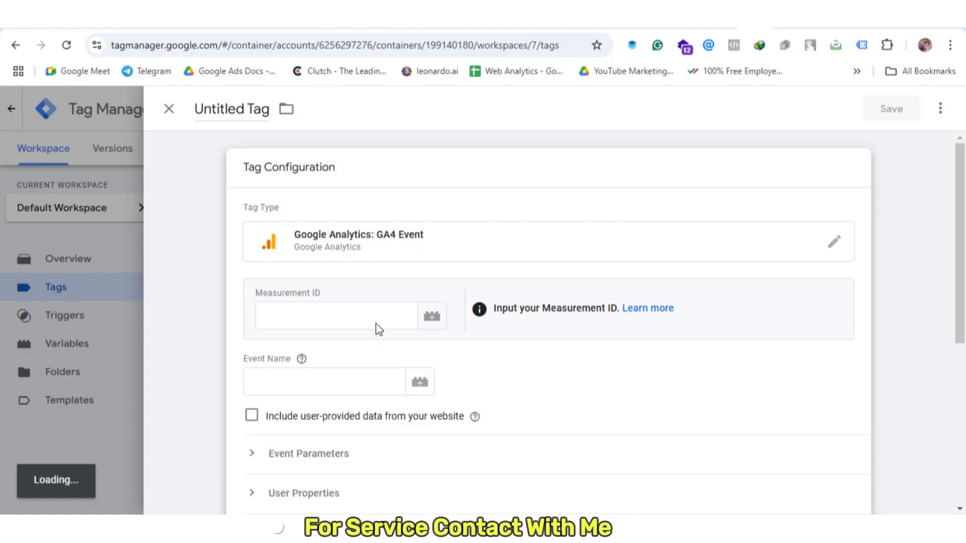
click(369, 304)
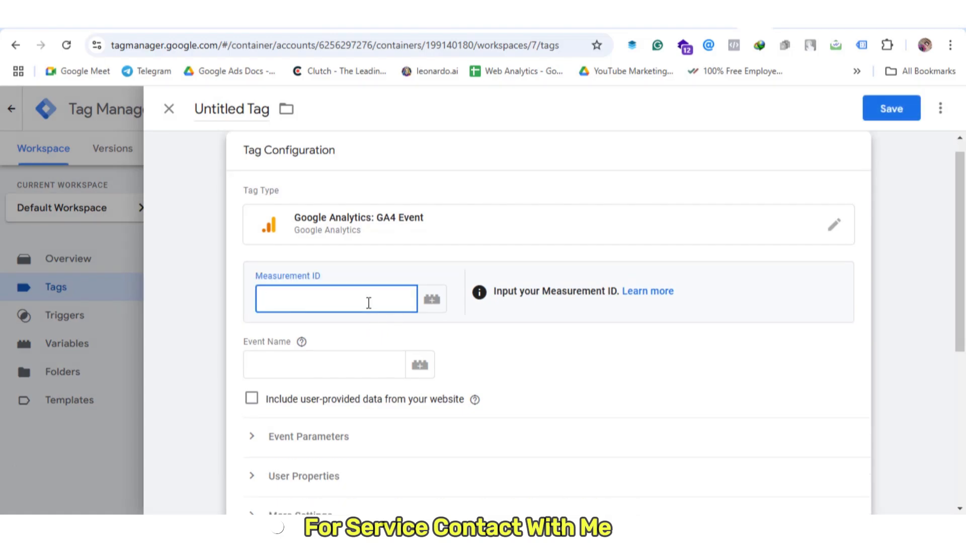
text({{mea)
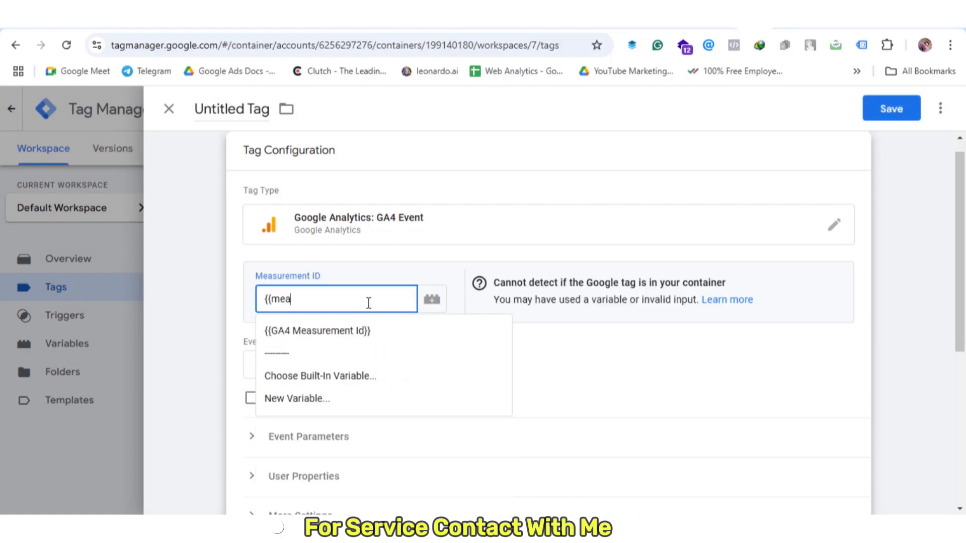
click(369, 330)
Set the event name to purchase and expand the Event Parameters section
scroll(506, 334, down, 2)
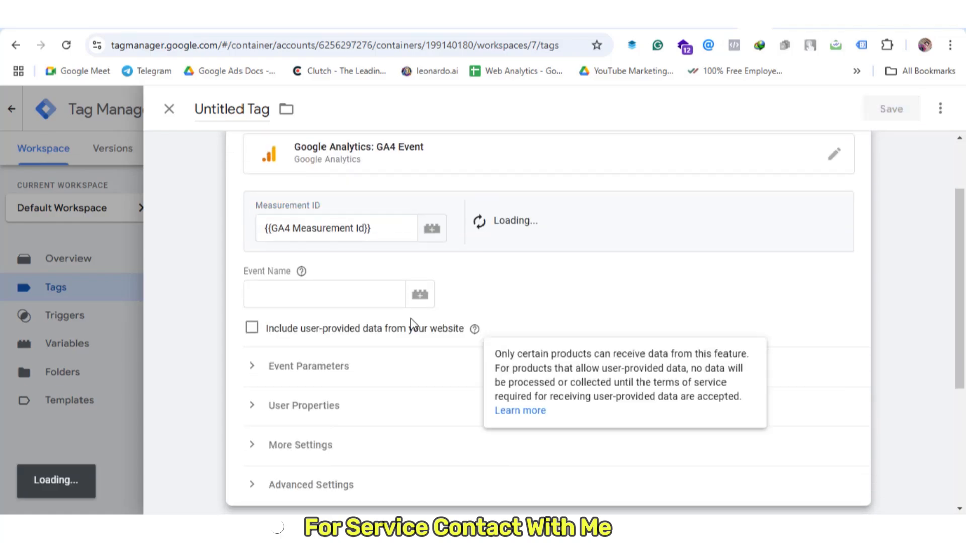
click(364, 300)
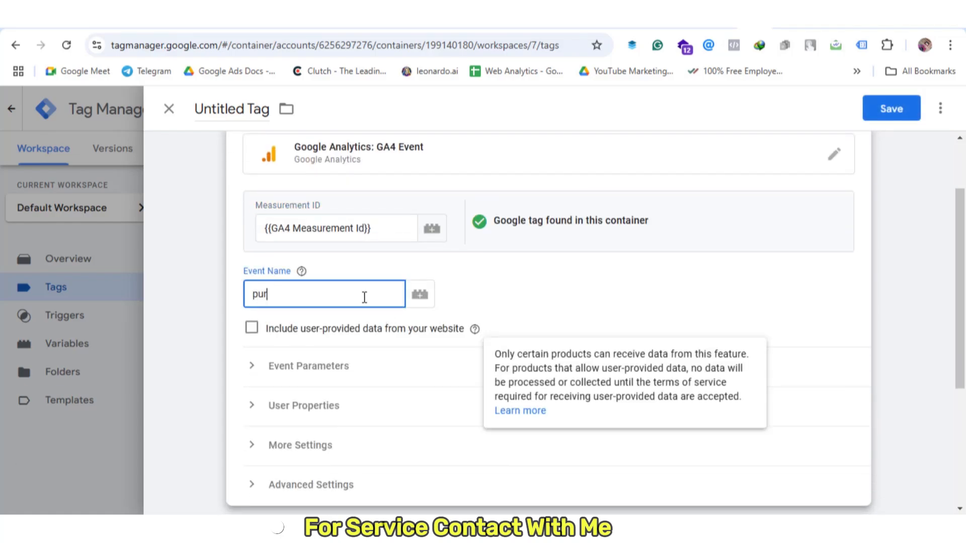
text(purchase)
scroll(328, 381, down, 2)
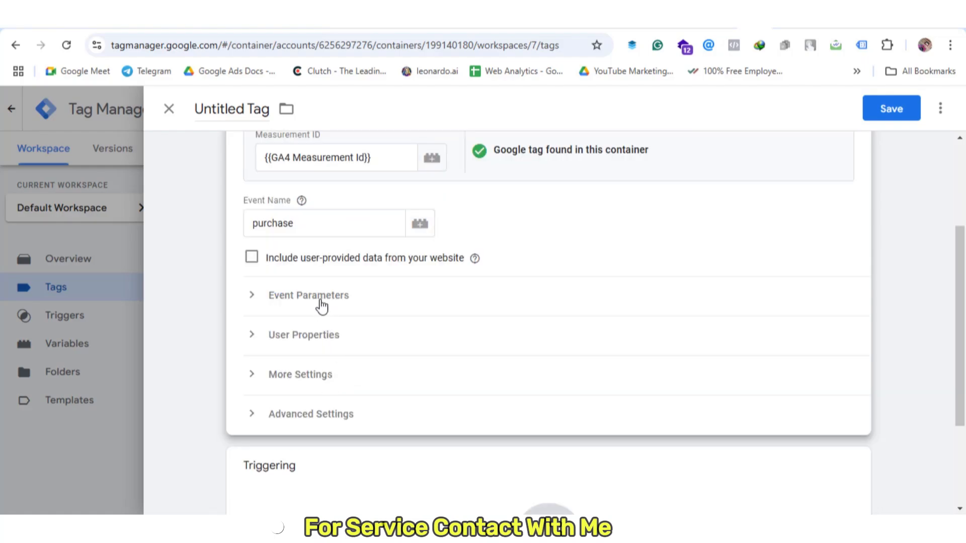
click(320, 299)
scroll(360, 364, down, 2)
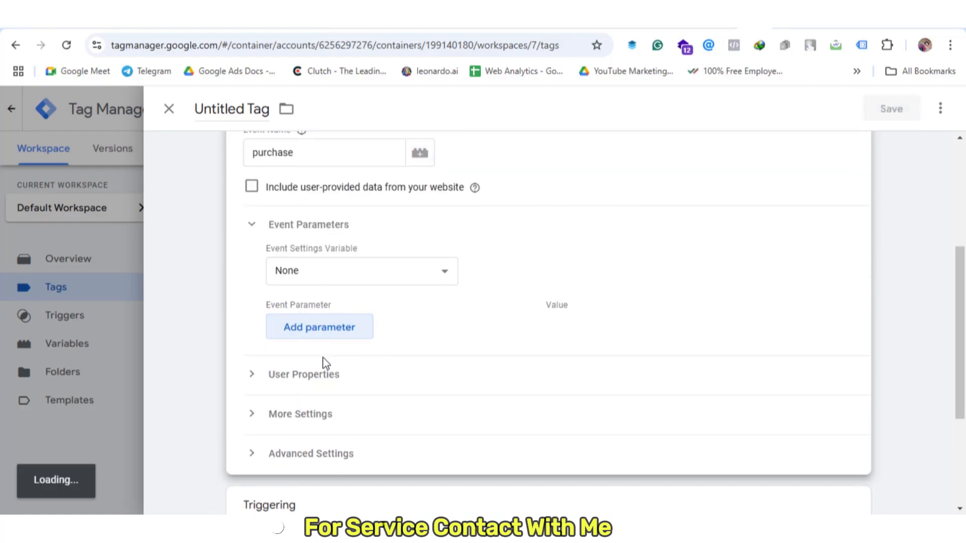
Add parameter rows and paste event_id and x-fb-cd-content_type from the notes as names
click(323, 334)
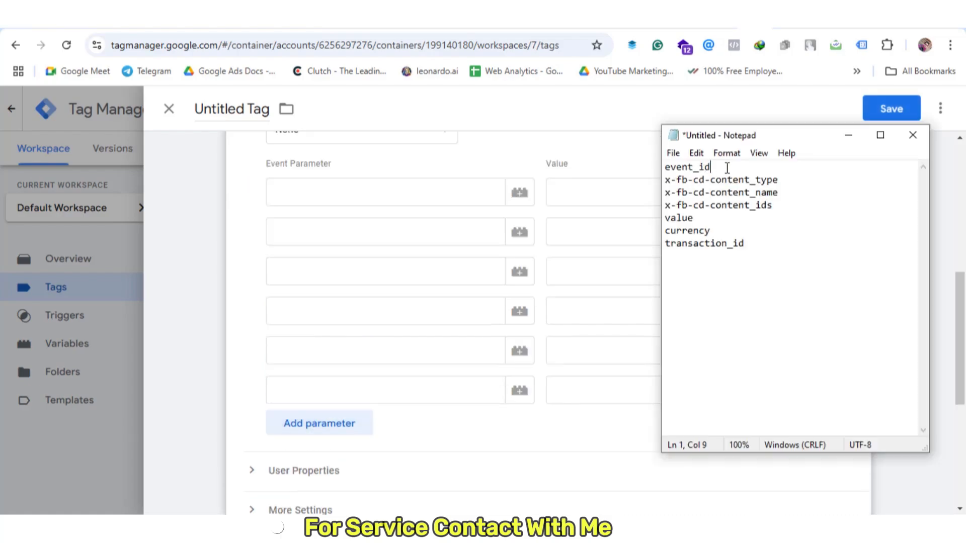
drag(727, 168, 610, 161)
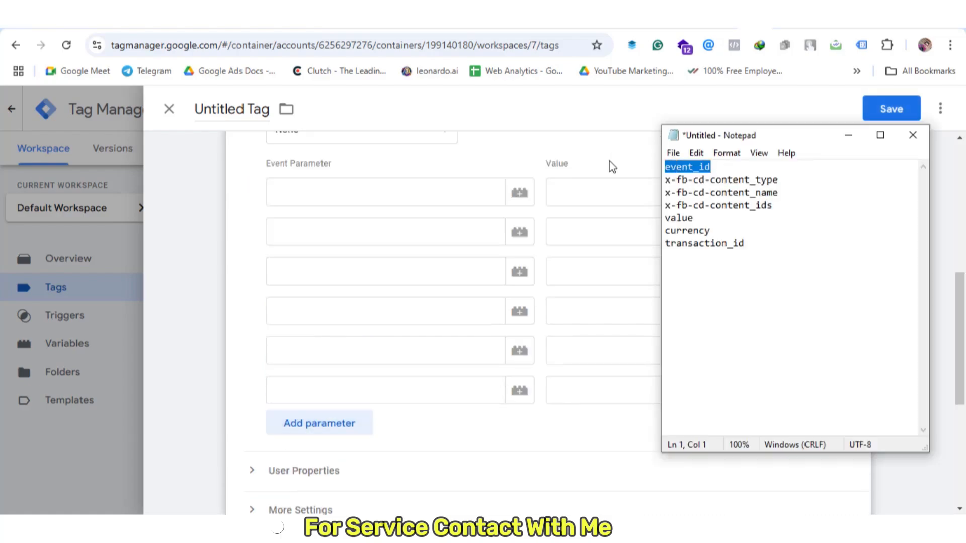
key(ctrl+c)
click(439, 192)
key(ctrl+v)
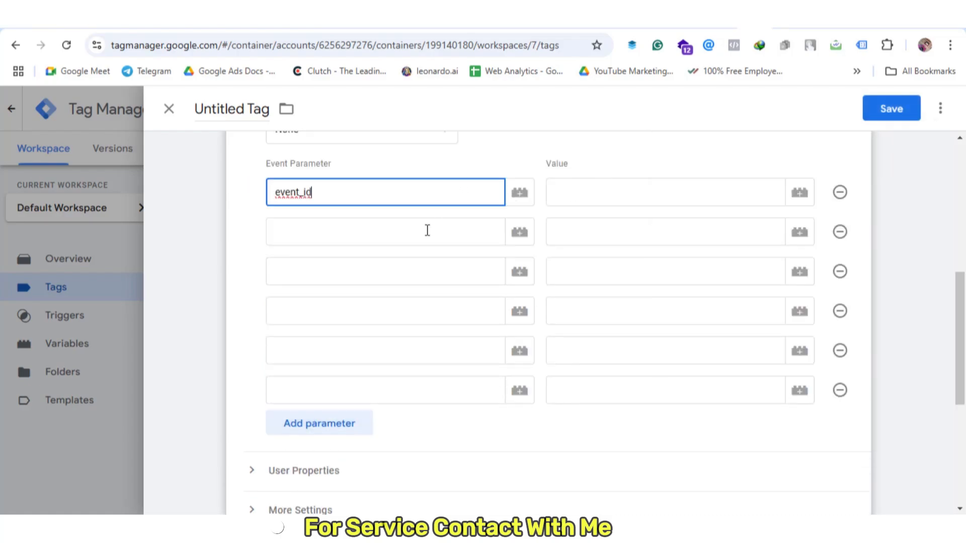
click(394, 229)
key(alt+Tab)
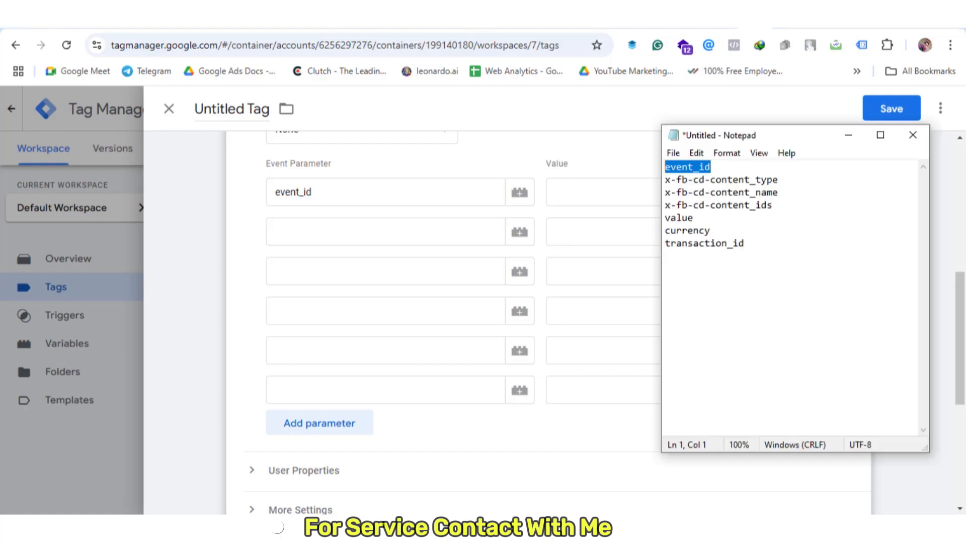
drag(783, 179, 585, 179)
click(377, 226)
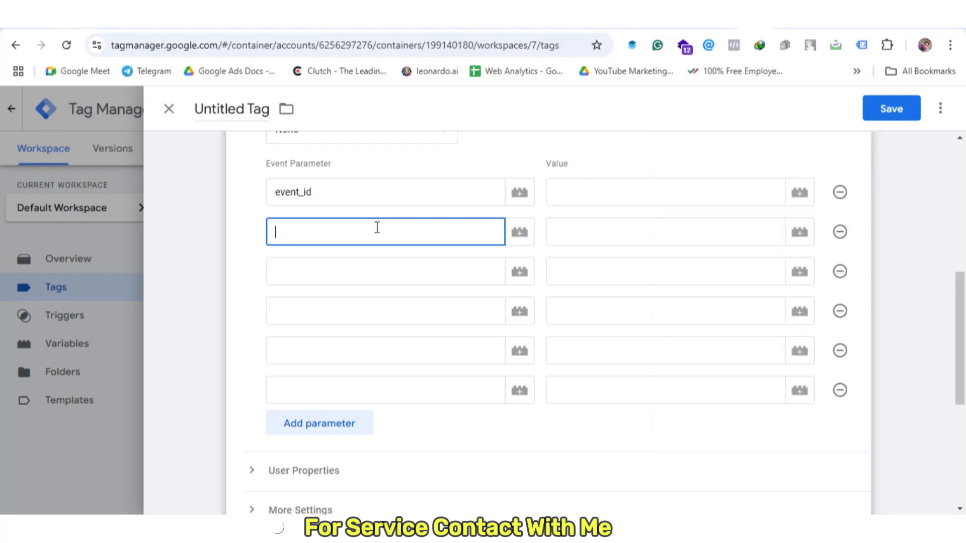
key(ctrl+v)
key(alt+Tab)
drag(778, 192, 657, 191)
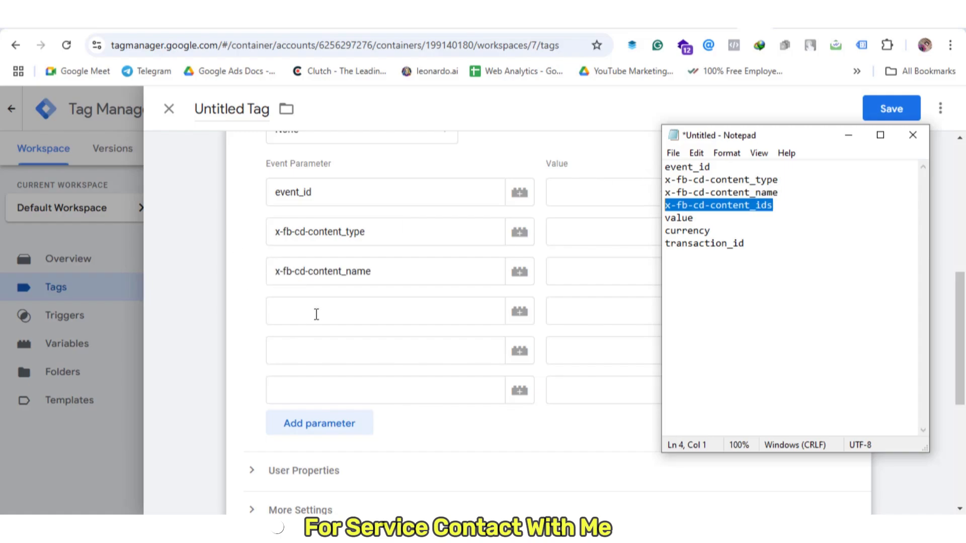
Add x-fb-cd-content_ids, value and currency as further parameter names
click(317, 312)
key(ctrl+v)
click(477, 342)
text(value)
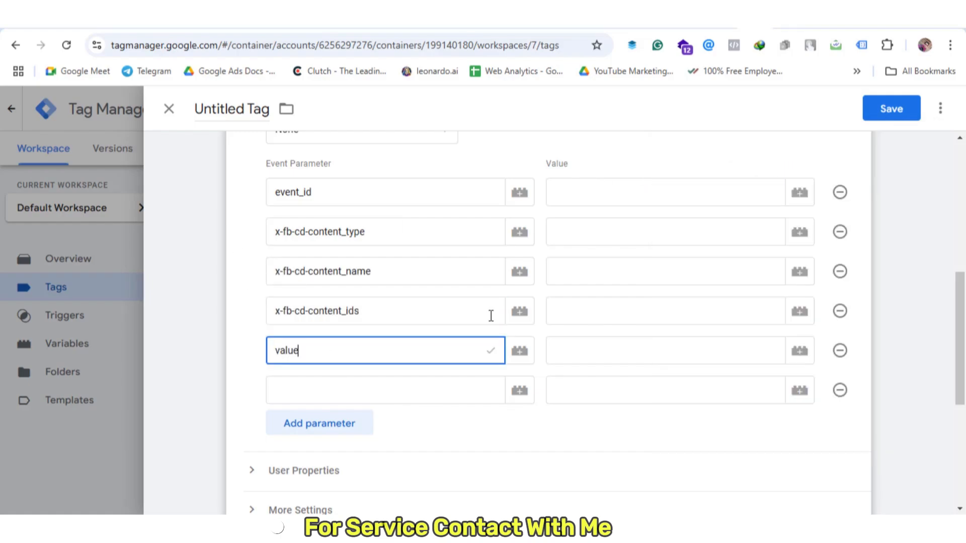
click(421, 398)
text(currency)
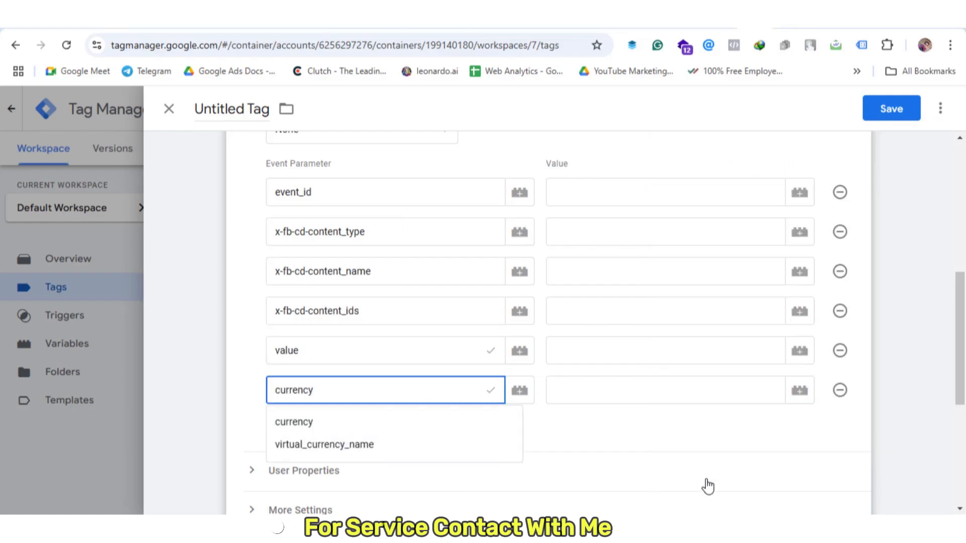
click(382, 430)
Add one more parameter row named transaction_id, copied from the notes
click(345, 425)
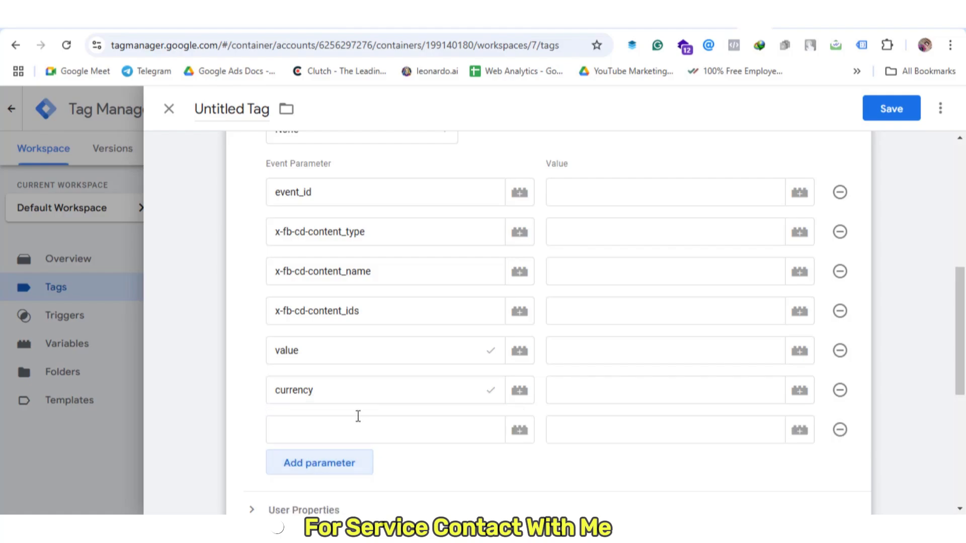
key(alt+Tab)
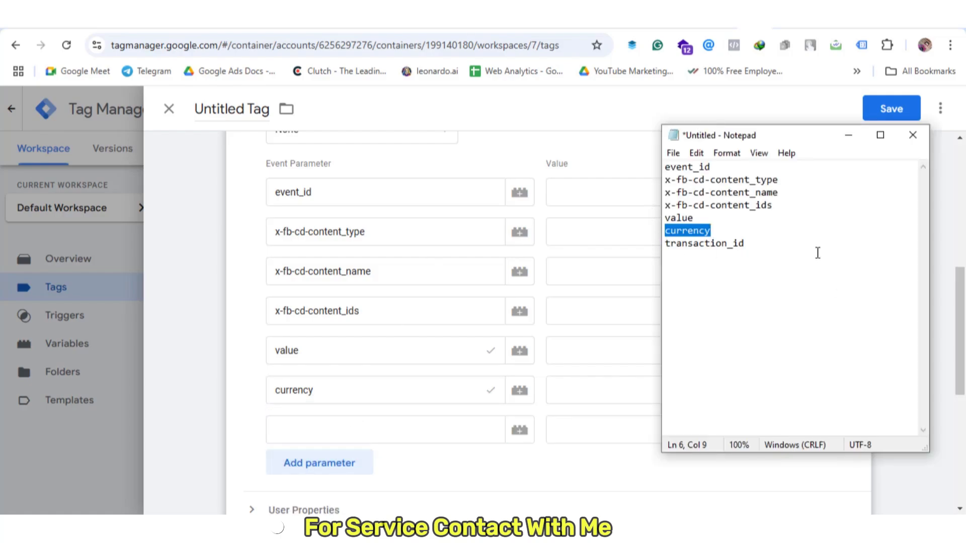
drag(755, 243, 658, 243)
key(ctrl+c)
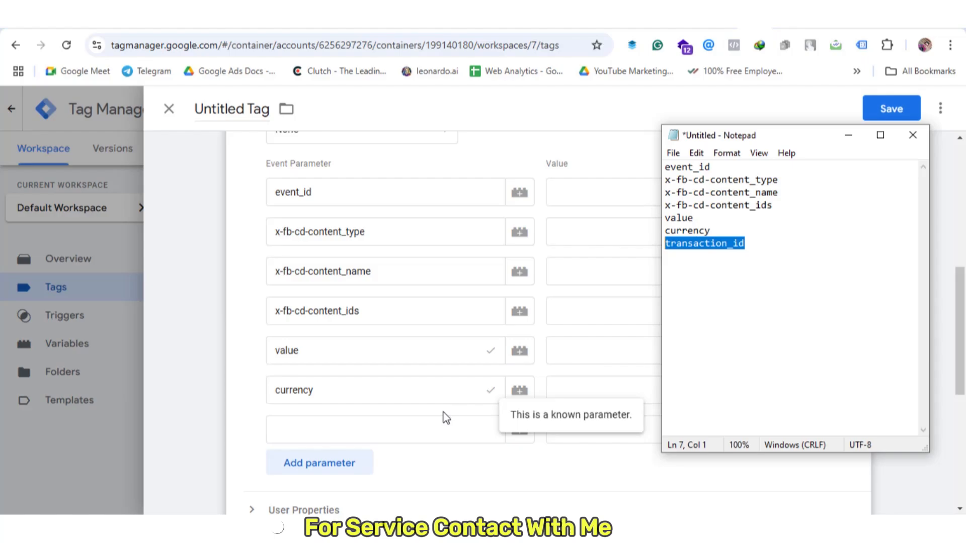
click(410, 429)
key(ctrl+v)
click(615, 194)
Set event_id to {{Event ID}}, content_type to product, content_name to the cJS Purchase Product Name variable
text({{ev)
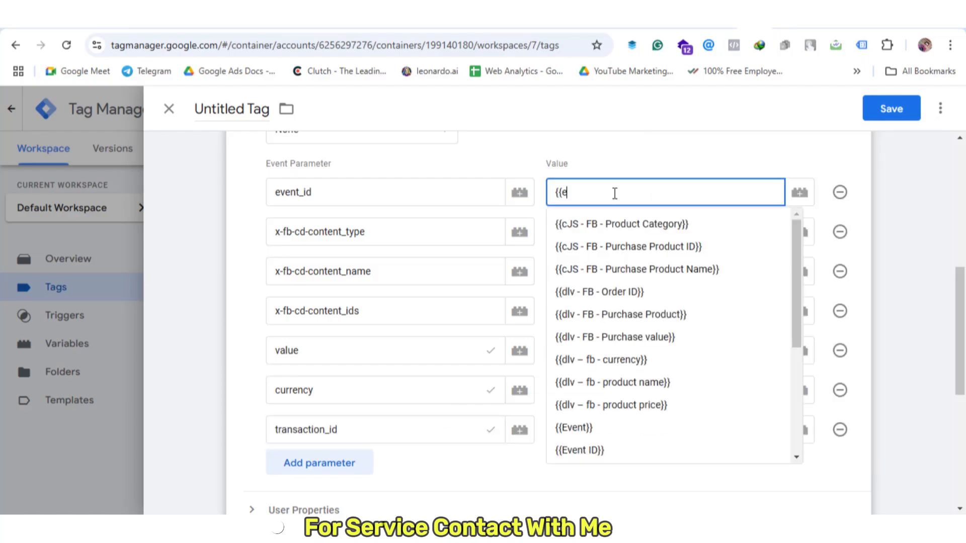
click(607, 243)
click(606, 238)
text(pro)
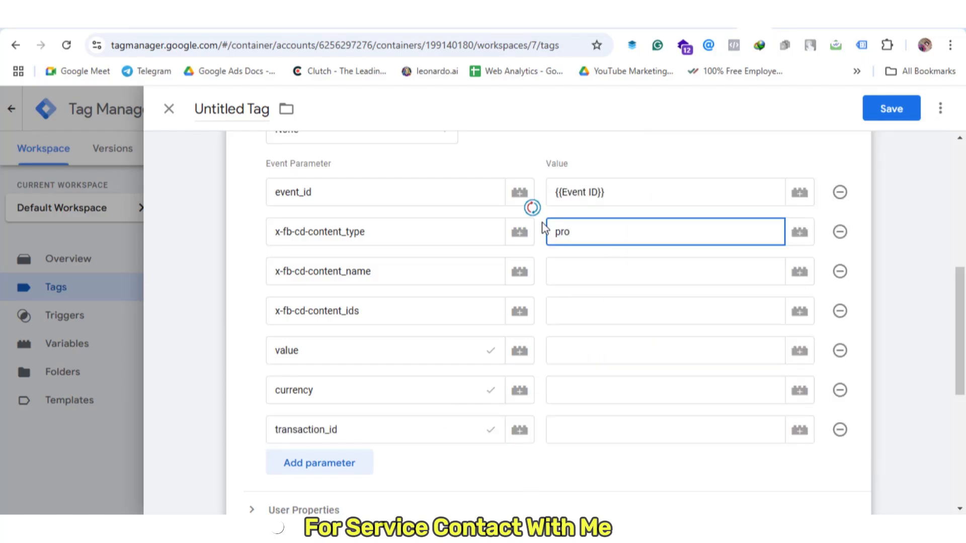
text(duct)
click(606, 267)
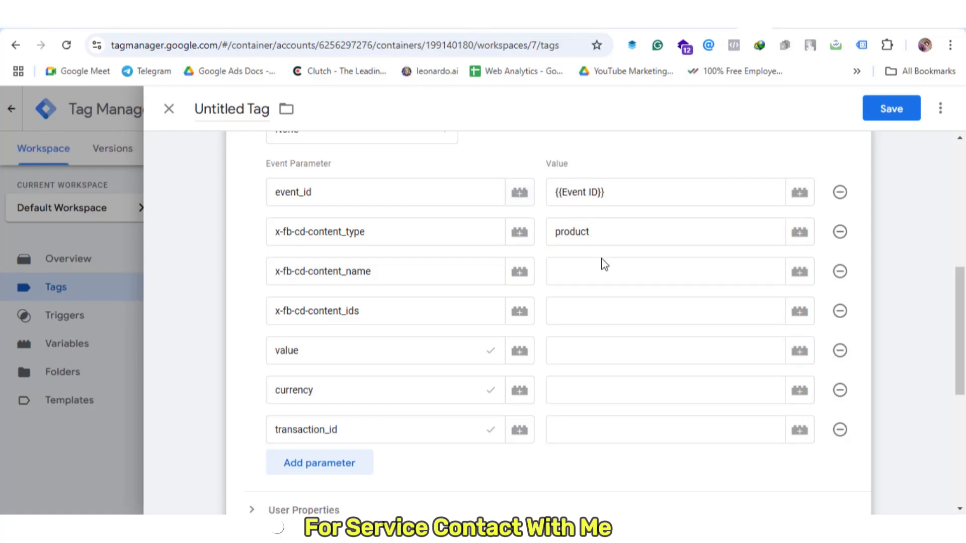
click(601, 267)
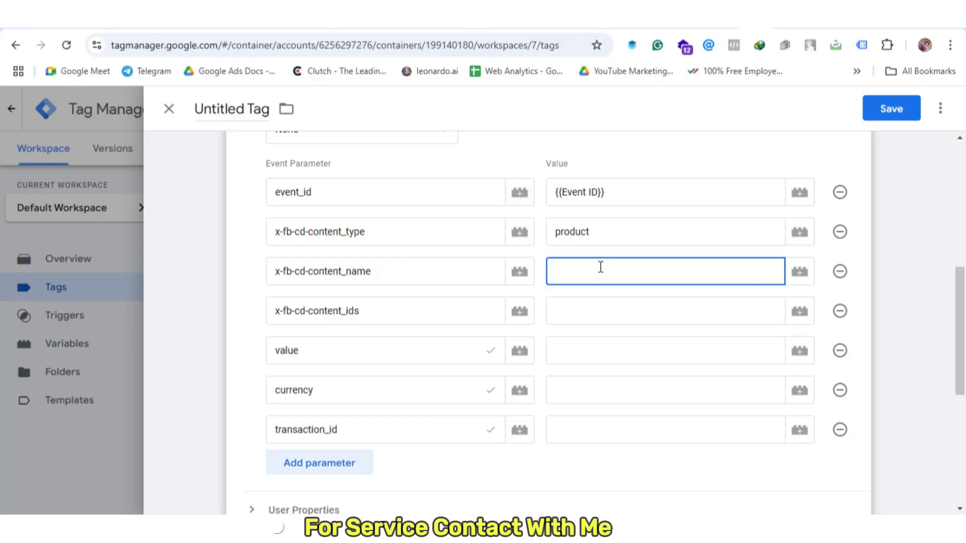
text({{cjs)
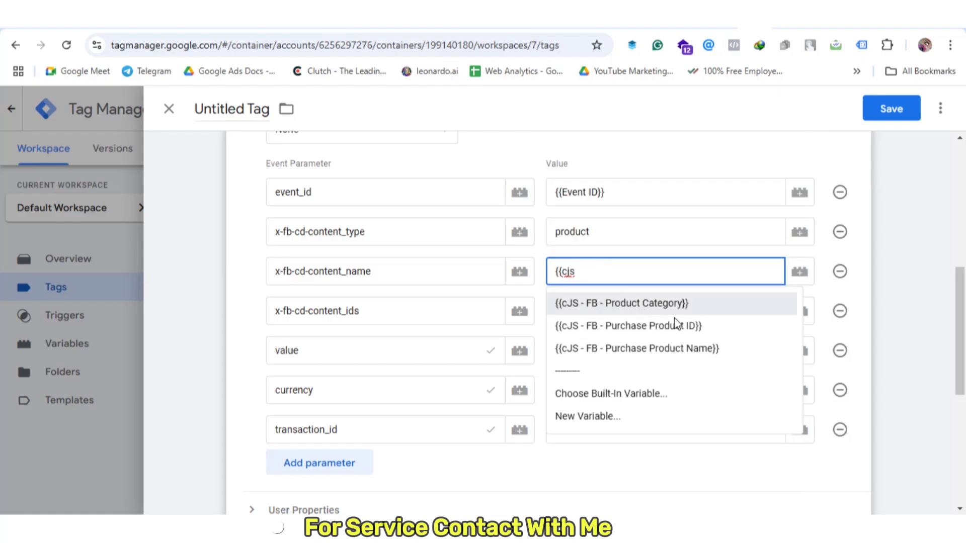
click(716, 350)
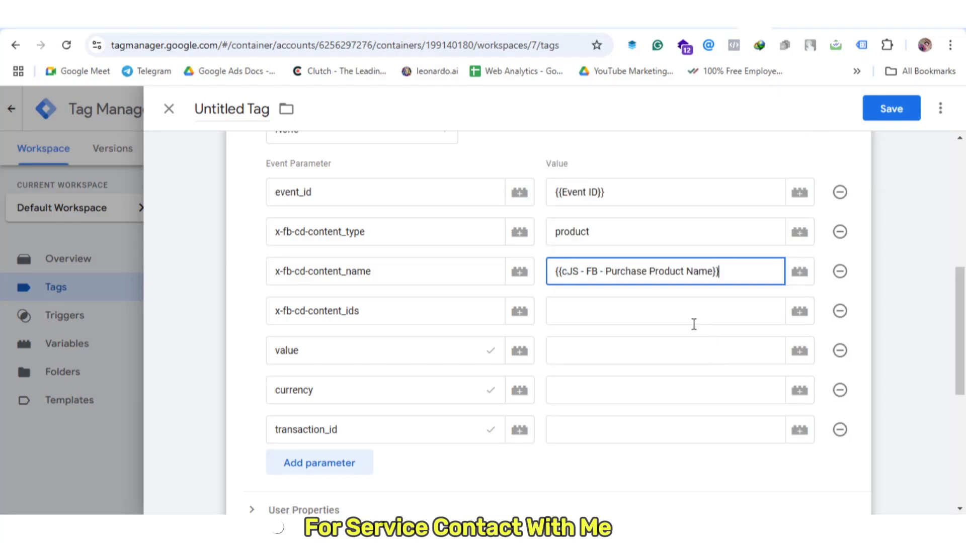
Set content_ids to the Purchase Product ID variable, value and currency to the dlv order variables
click(614, 316)
text({)
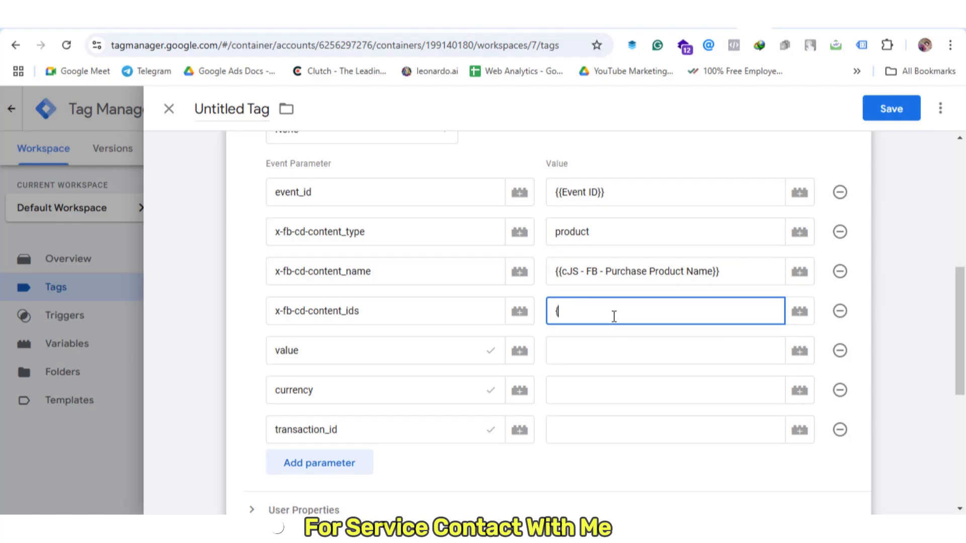
text({cjs)
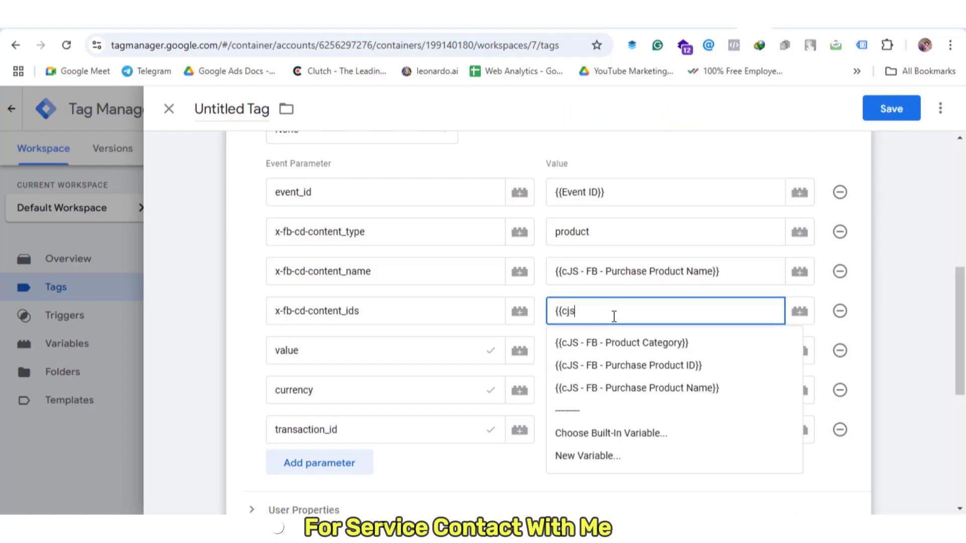
click(625, 367)
click(586, 351)
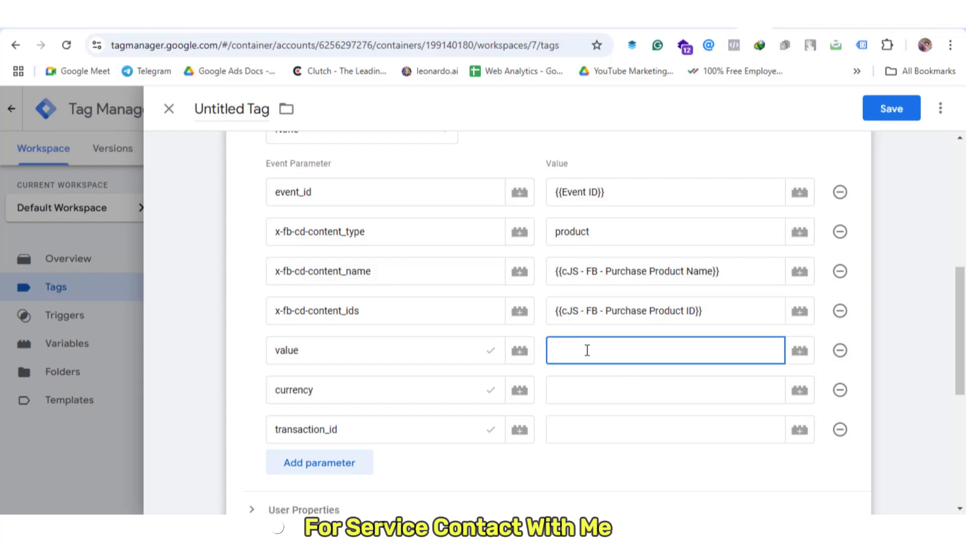
text({{)
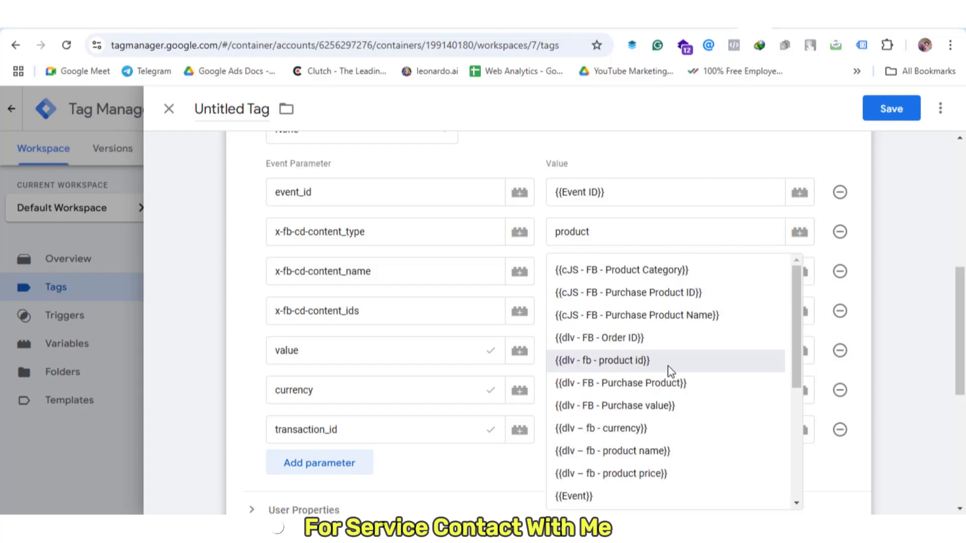
click(602, 391)
text({{dlv – fb - currency)
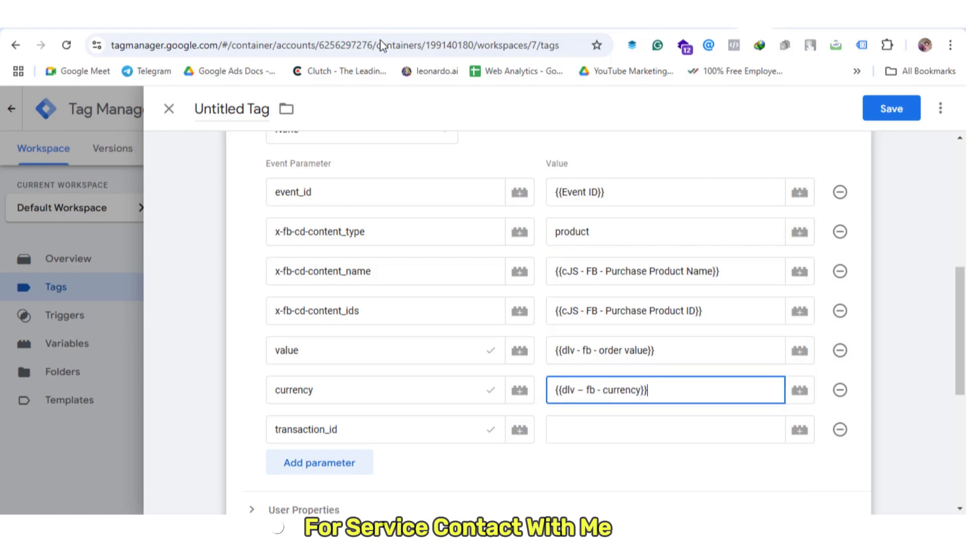
click(436, 288)
Open the trigger list and select the Untitled title to rename it FB - GA4 - SS - Purchase - Tag
click(609, 427)
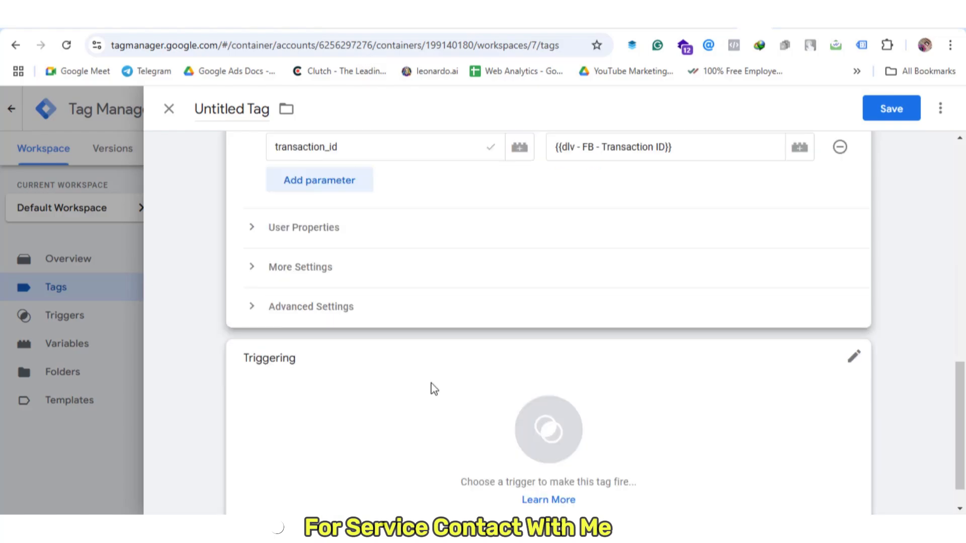
click(431, 388)
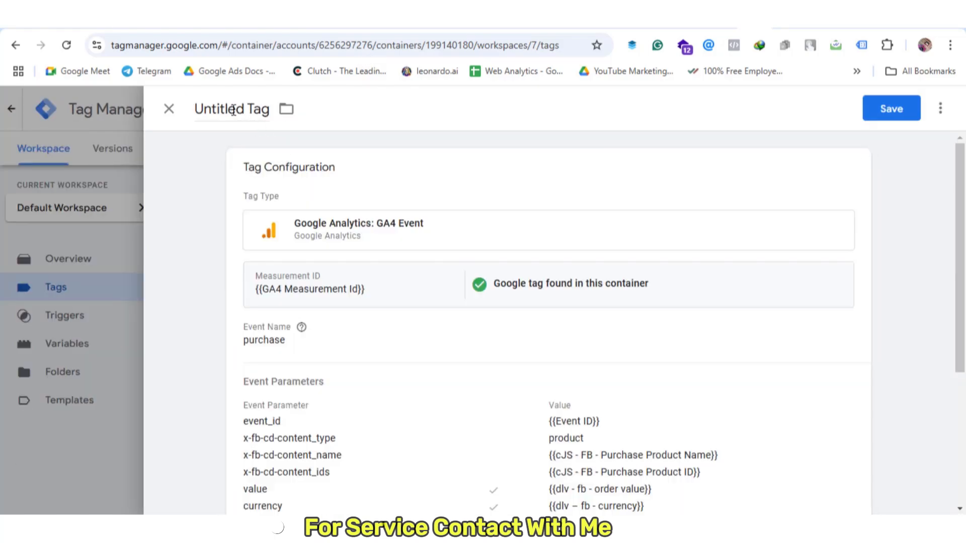
double_click(233, 110)
triple_click(233, 110)
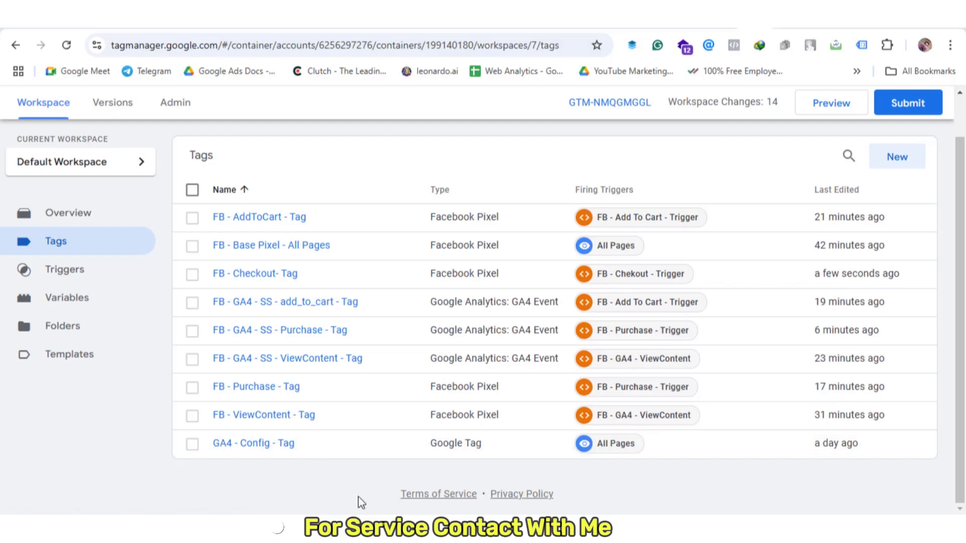
Duplicate FB - GA4 - SS - Purchase - Tag and strip the 'Copy of' prefix from the title
click(313, 332)
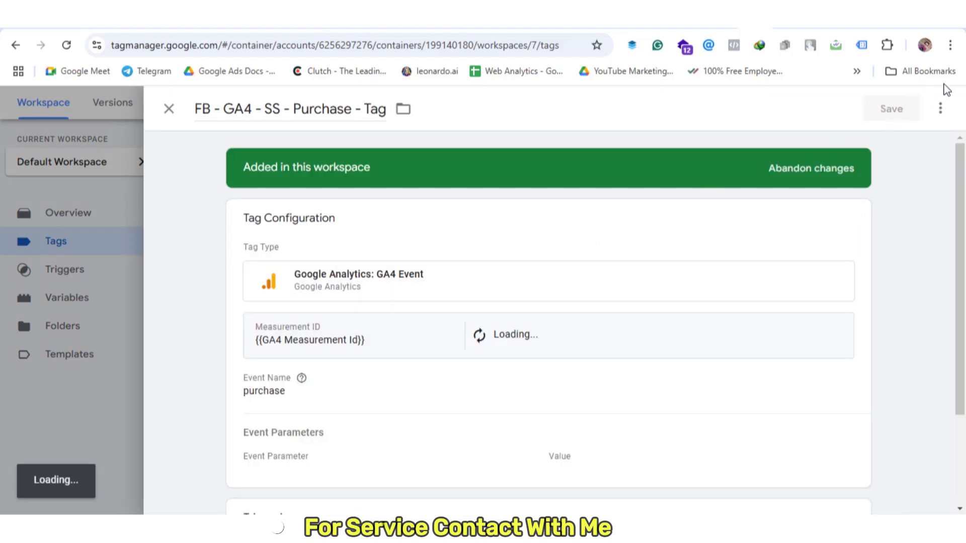
click(940, 108)
click(887, 144)
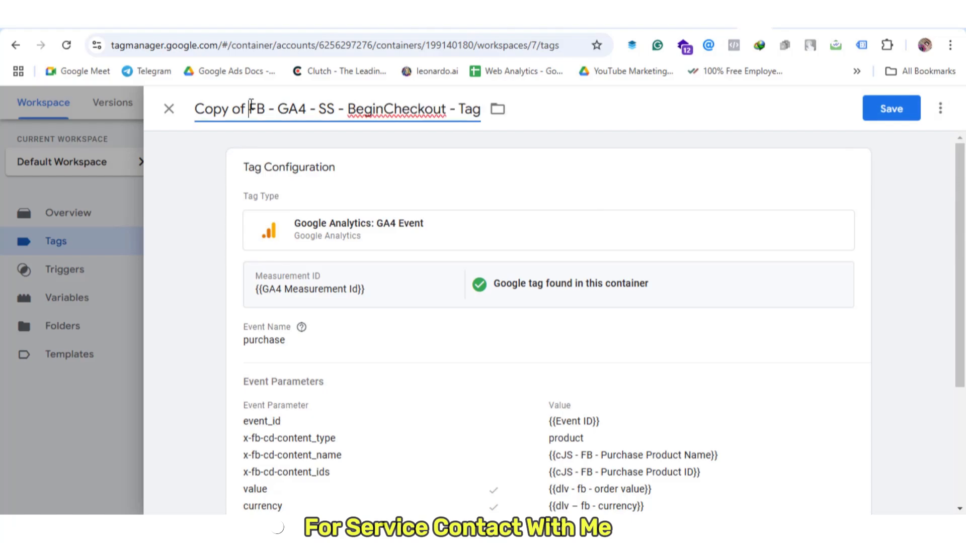
drag(250, 108, 158, 118)
key(BackSpace)
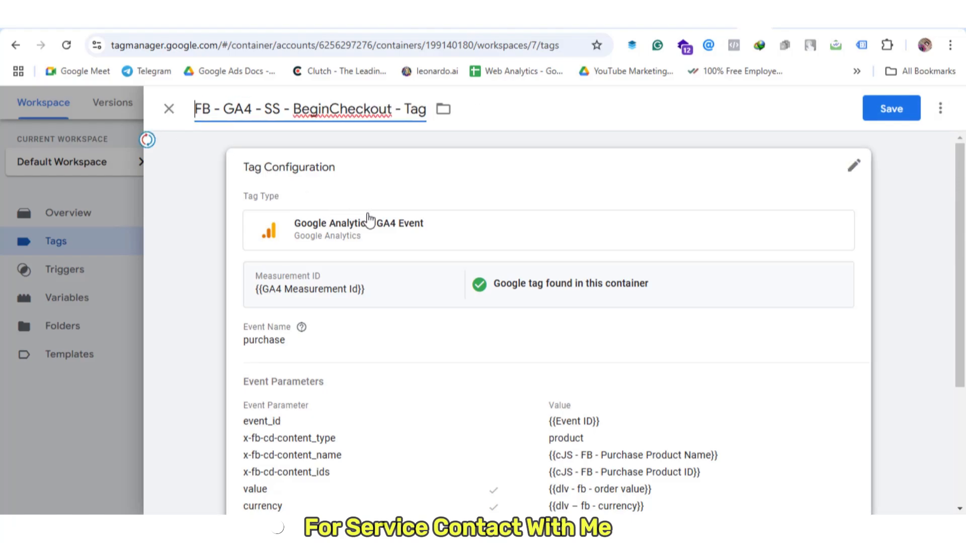
Change the event name to begin_checkout and delete the transaction_id parameter
scroll(452, 196, down, 3)
click(443, 227)
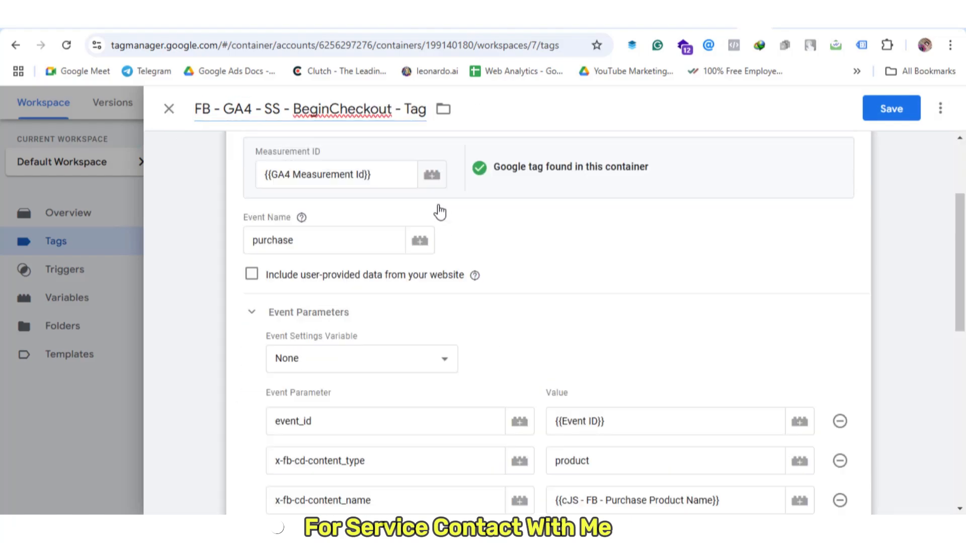
double_click(305, 230)
key(ctrl+v)
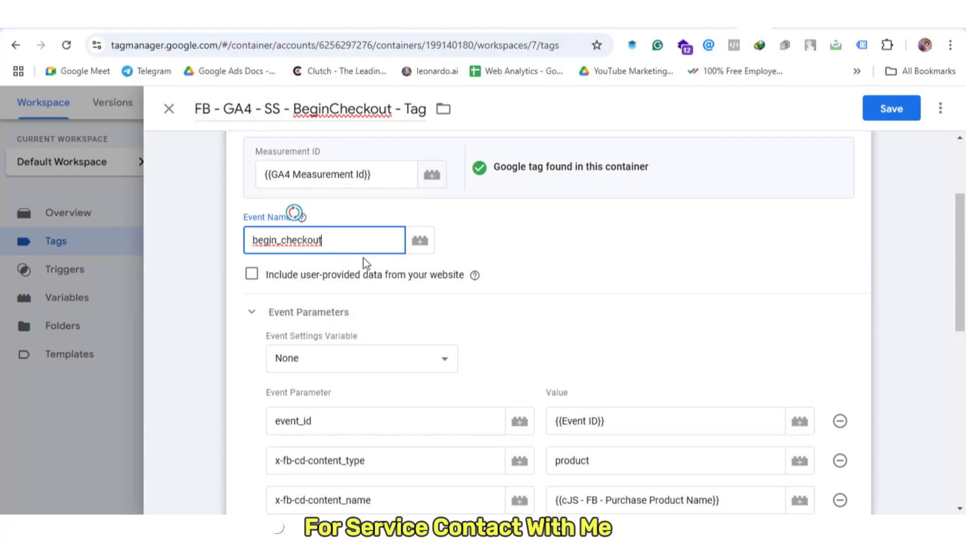
scroll(601, 255, up, 3)
scroll(649, 279, down, 5)
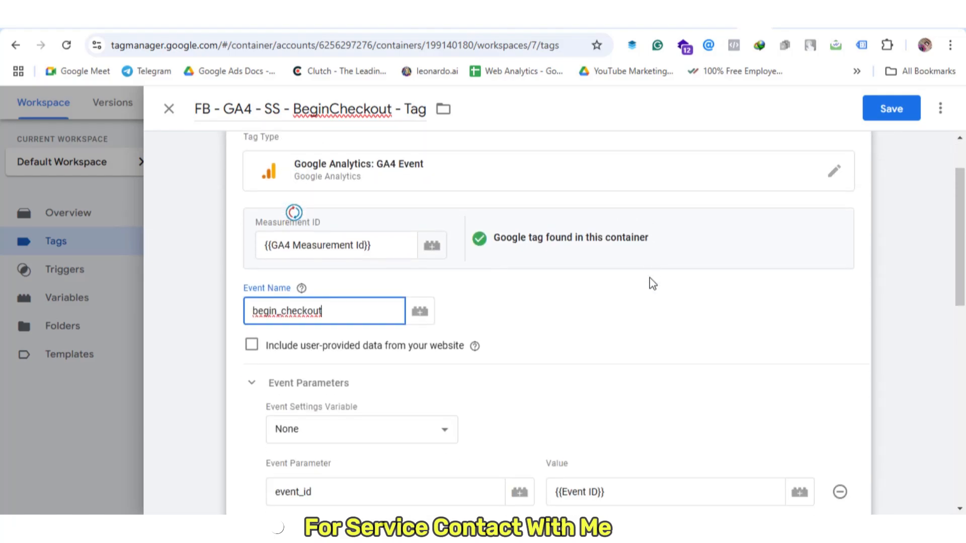
scroll(652, 279, down, 3)
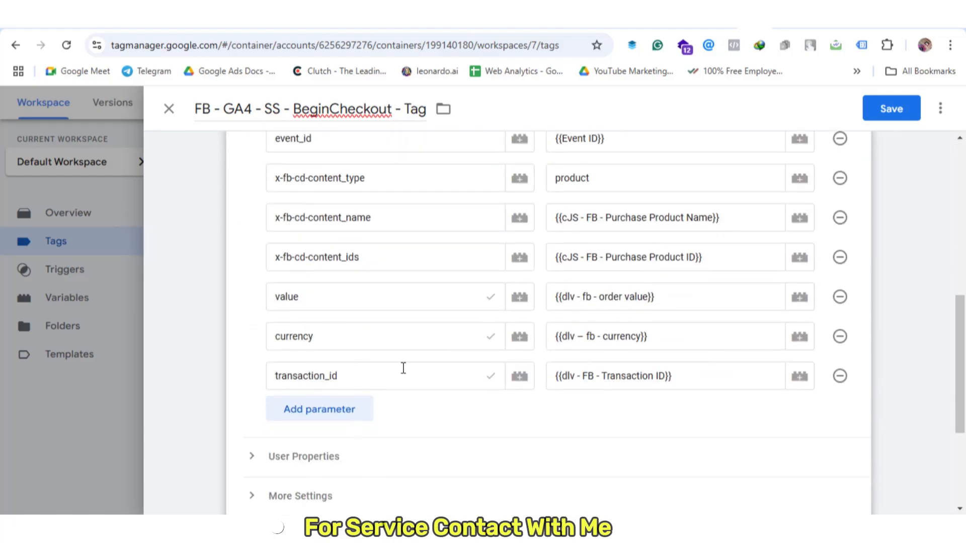
click(838, 376)
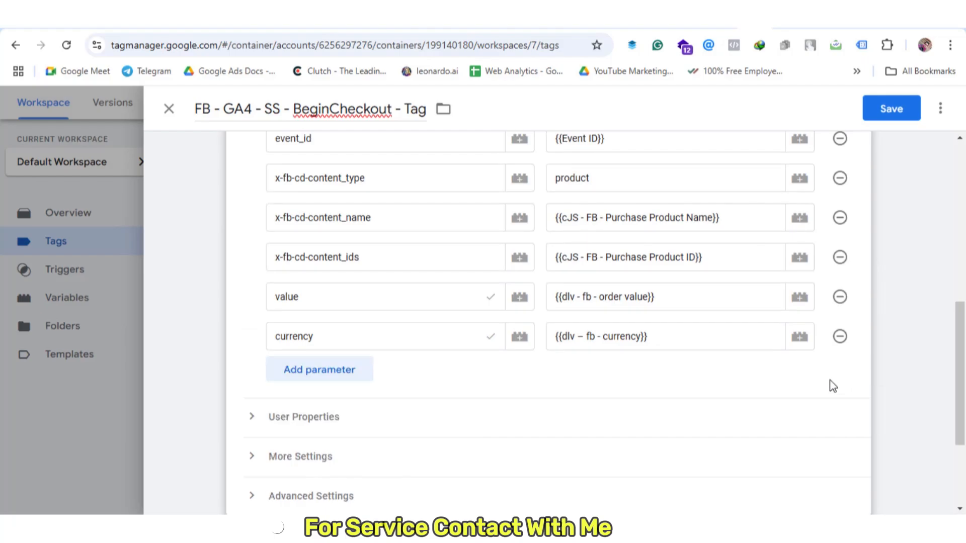
Replace FB - Purchase - Trigger with FB - Chekout - Trigger and save the tag
scroll(596, 318, down, 3)
click(595, 406)
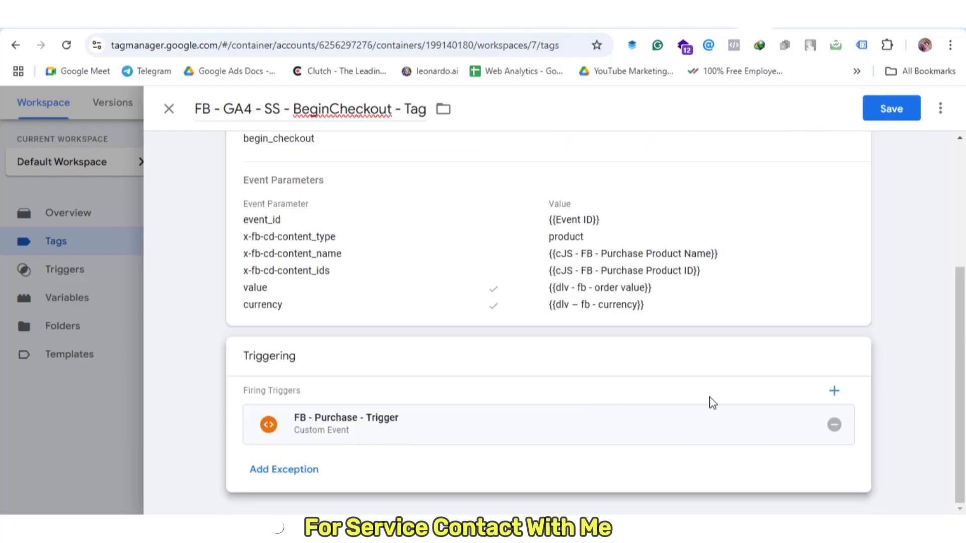
click(836, 426)
click(616, 397)
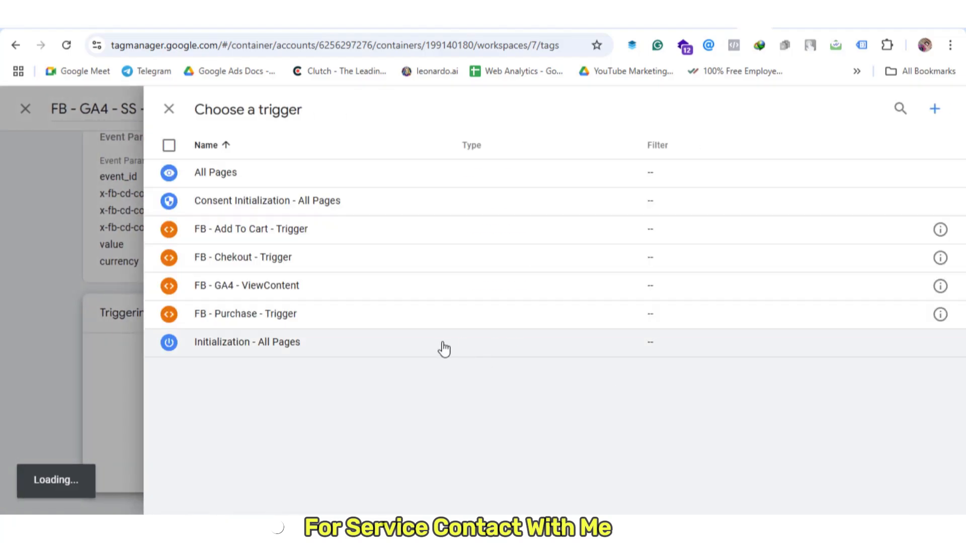
click(312, 261)
scroll(333, 274, up, 5)
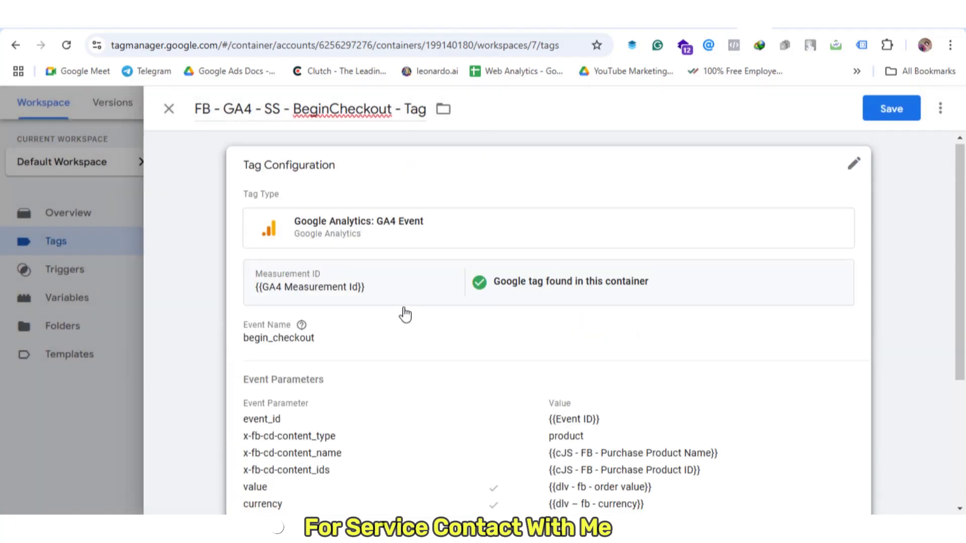
click(886, 111)
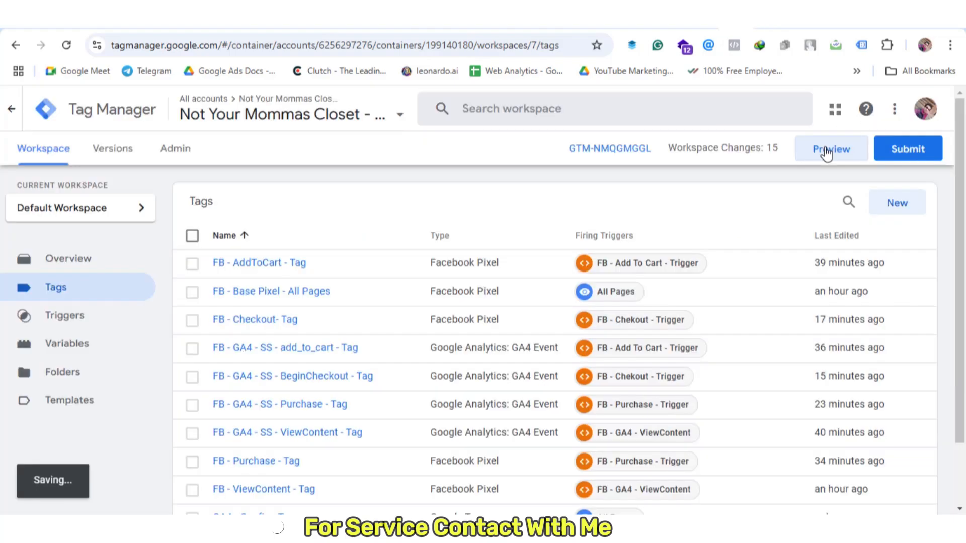
Start preview mode for the browser and server containers, connecting to notyourmommascloset.com
click(830, 150)
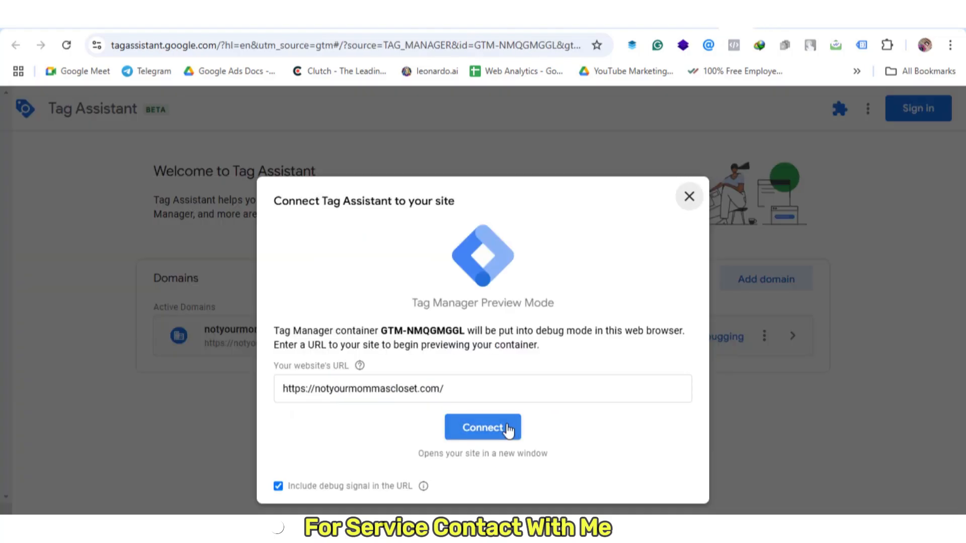
click(482, 426)
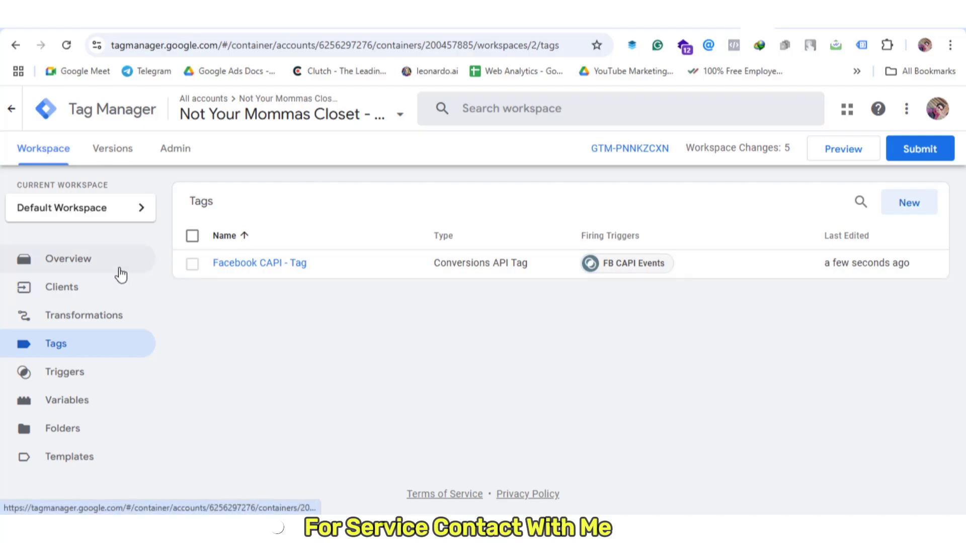
click(826, 160)
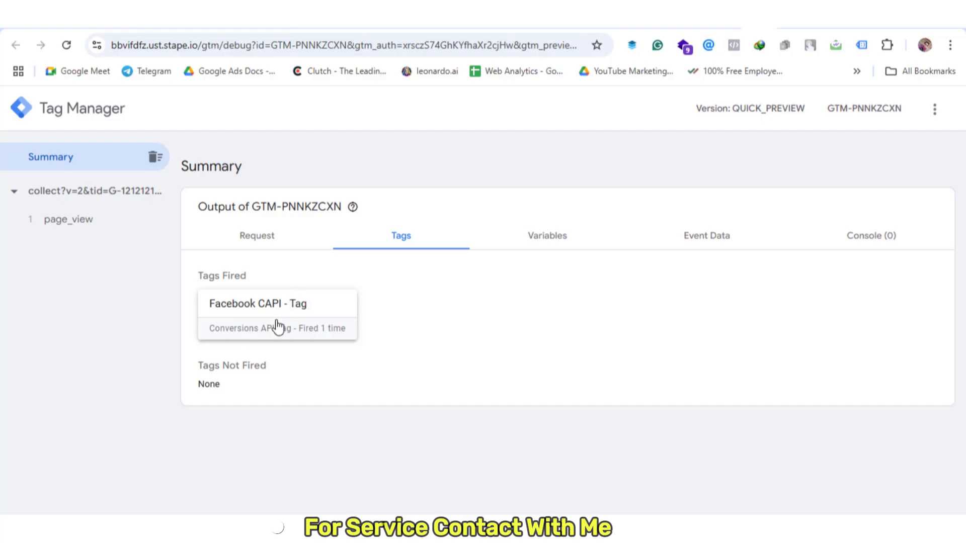
Check the Tag Assistant summary for the fired base pixel and GA4 config tags, then return to the store
click(721, 30)
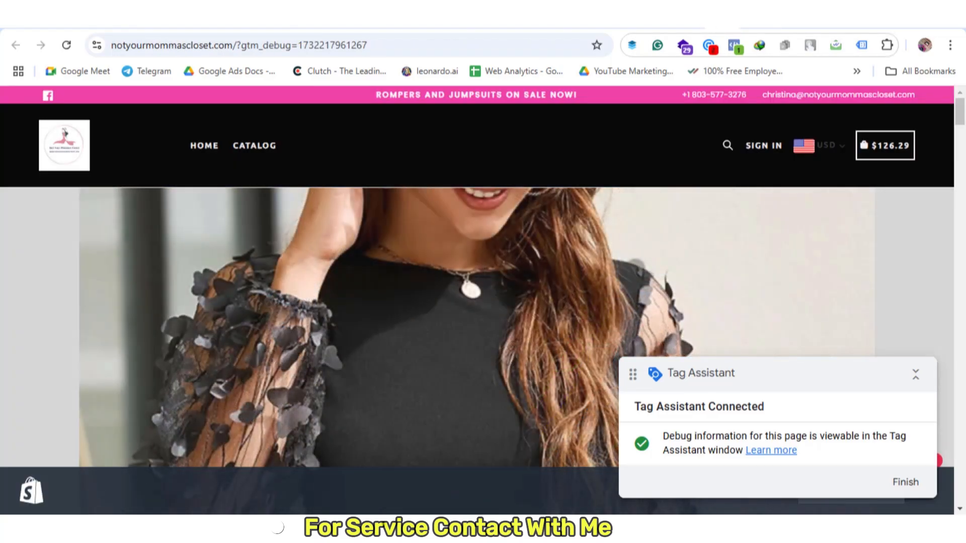
click(704, 23)
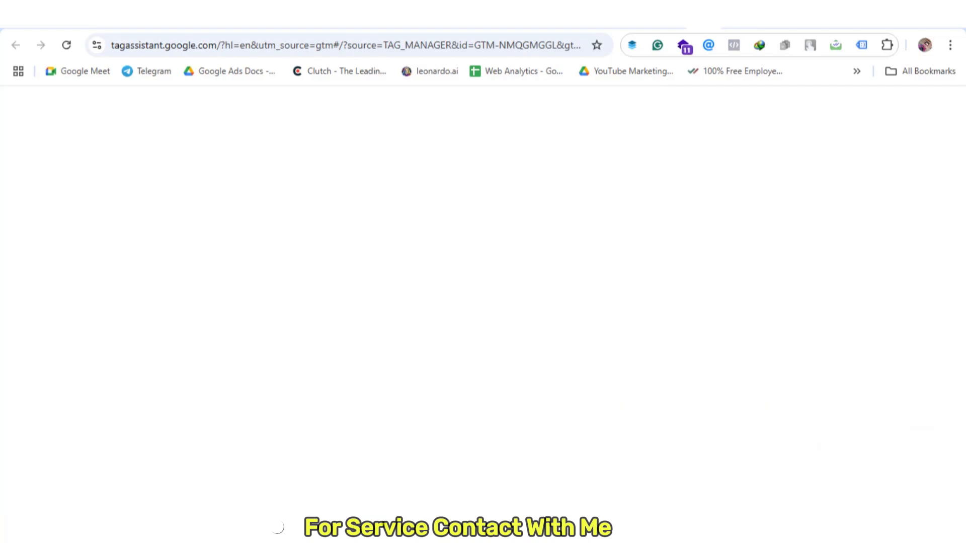
click(515, 354)
scroll(362, 432, down, 2)
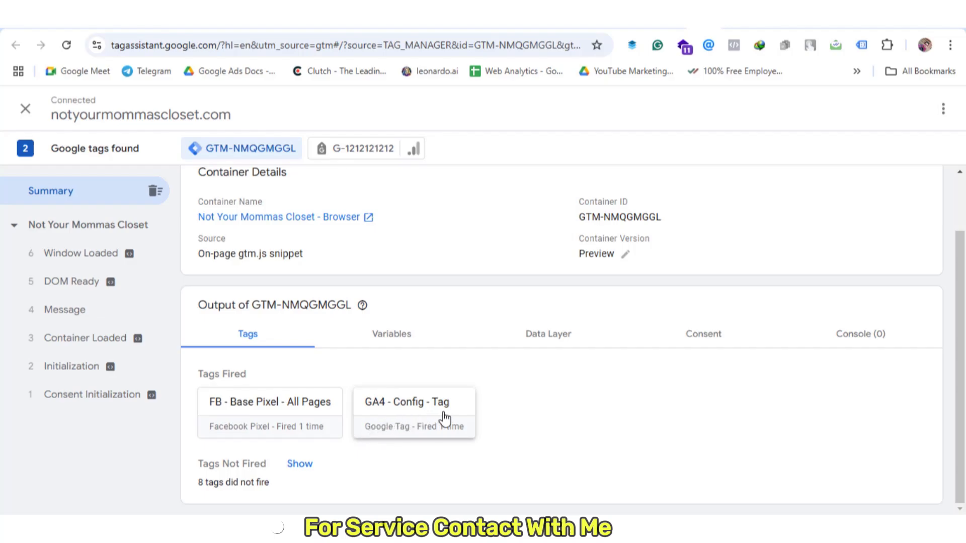
click(722, 18)
scroll(612, 218, down, 5)
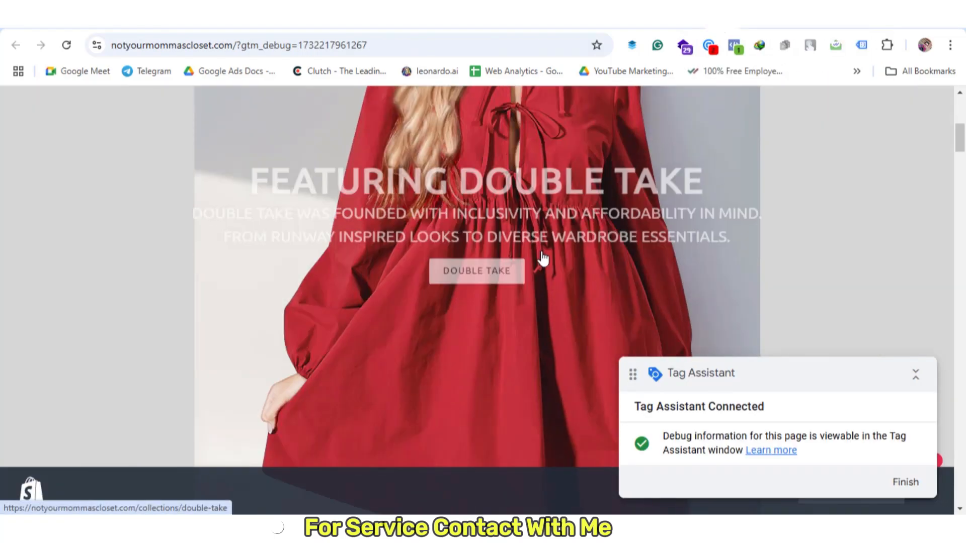
Buy the Angel Wings sweater, proceed to checkout, and view the fired events in Tag Assistant
scroll(543, 258, down, 10)
click(327, 219)
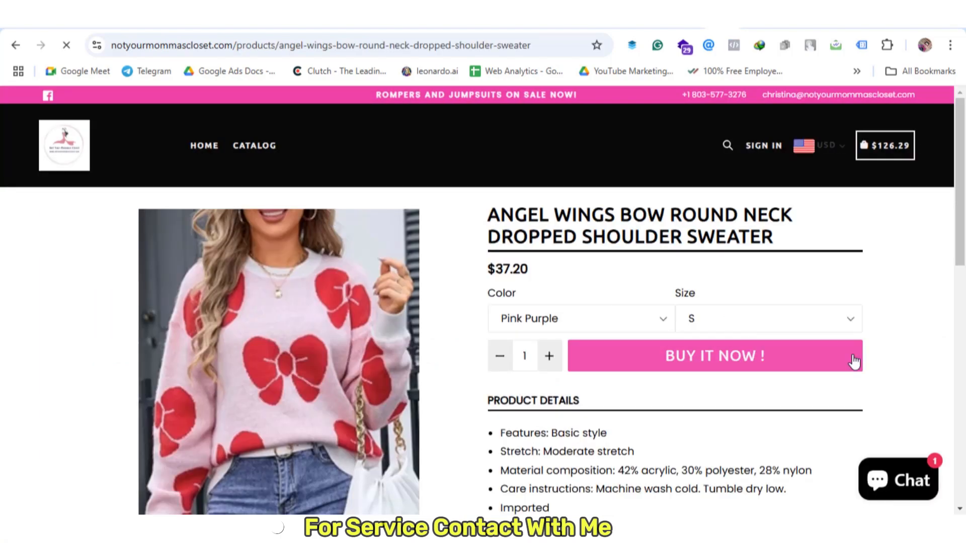
click(853, 361)
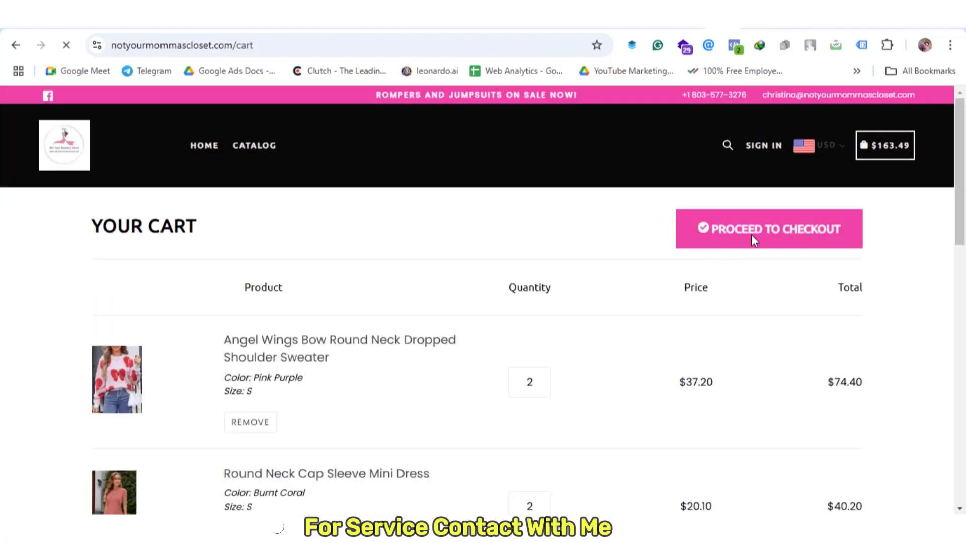
click(753, 240)
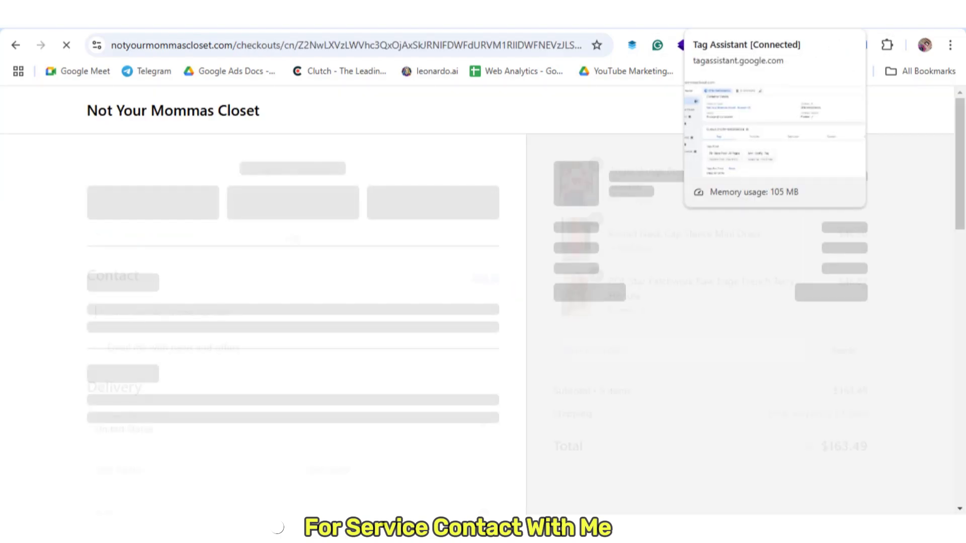
click(703, 18)
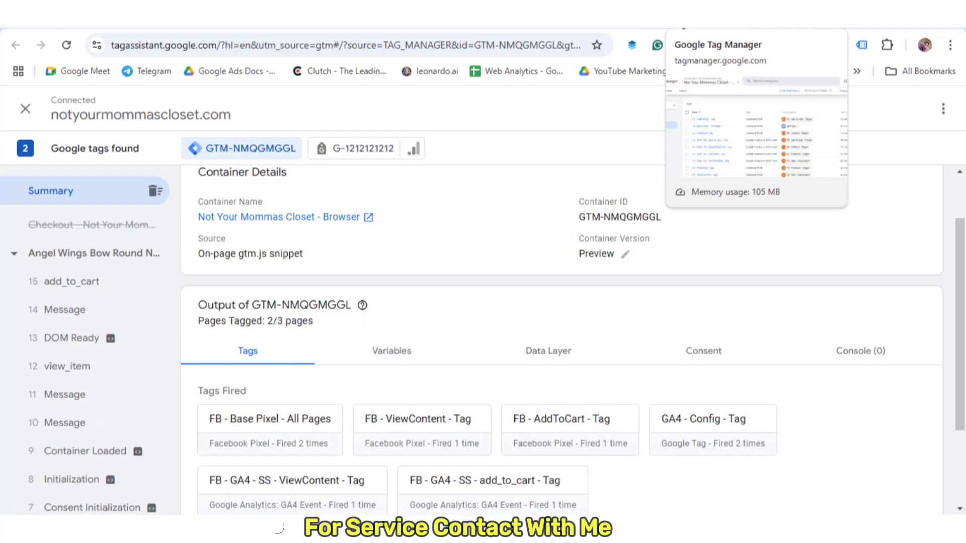
click(661, 19)
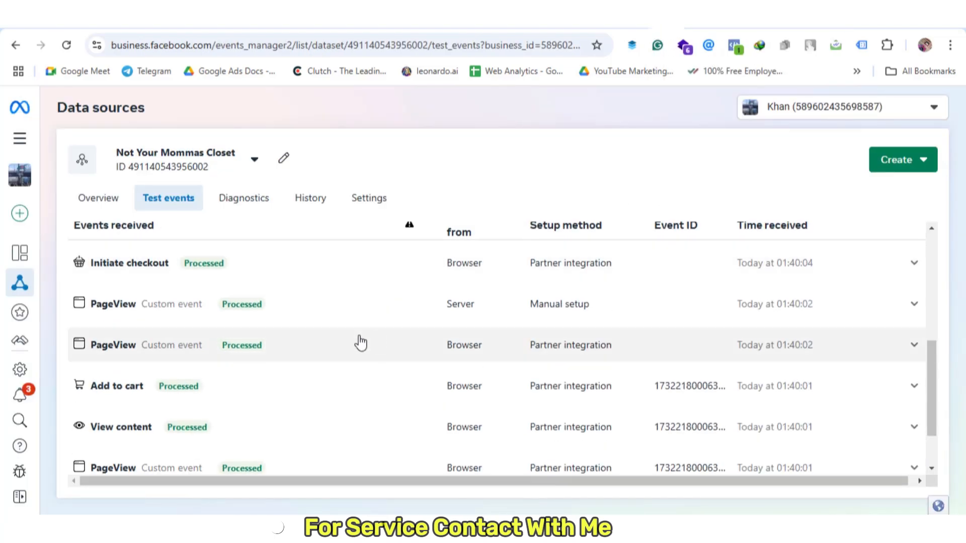
scroll(473, 372, down, 1)
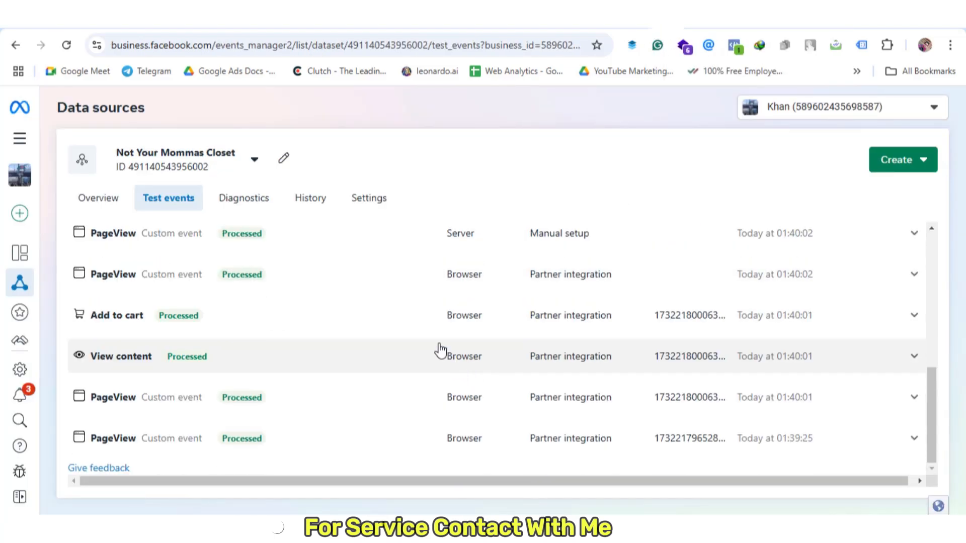
scroll(463, 352, up, 2)
scroll(509, 369, down, 1)
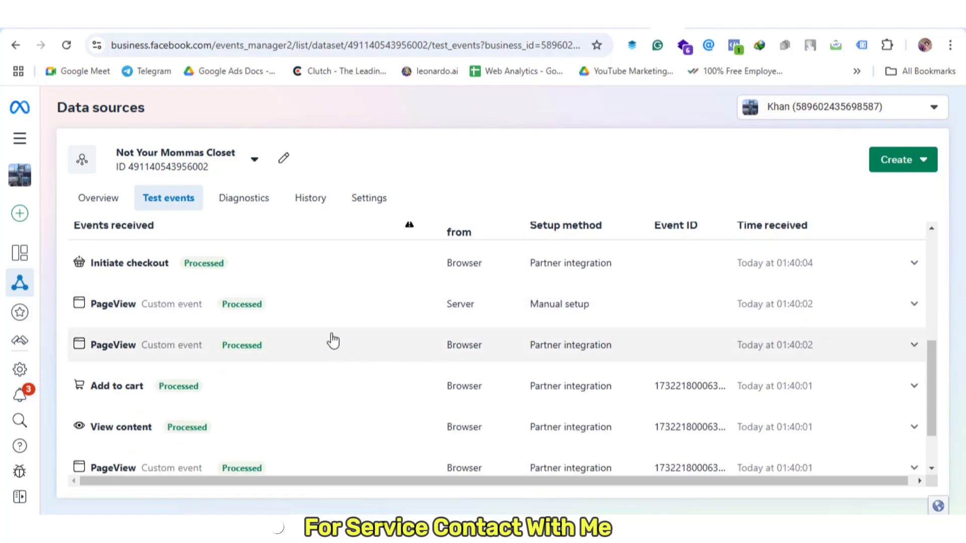
scroll(302, 332, up, 2)
scroll(279, 313, down, 2)
scroll(222, 358, down, 2)
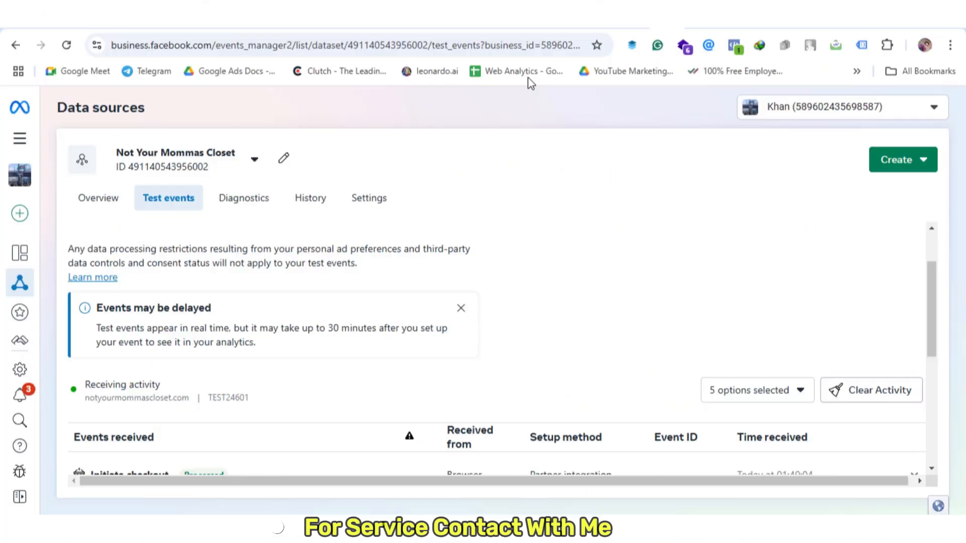
key(ctrl+Tab)
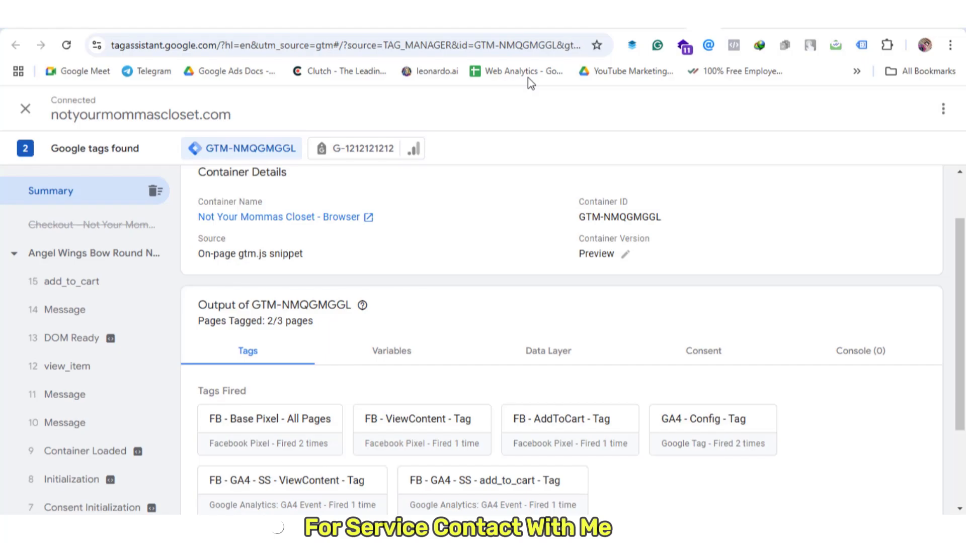